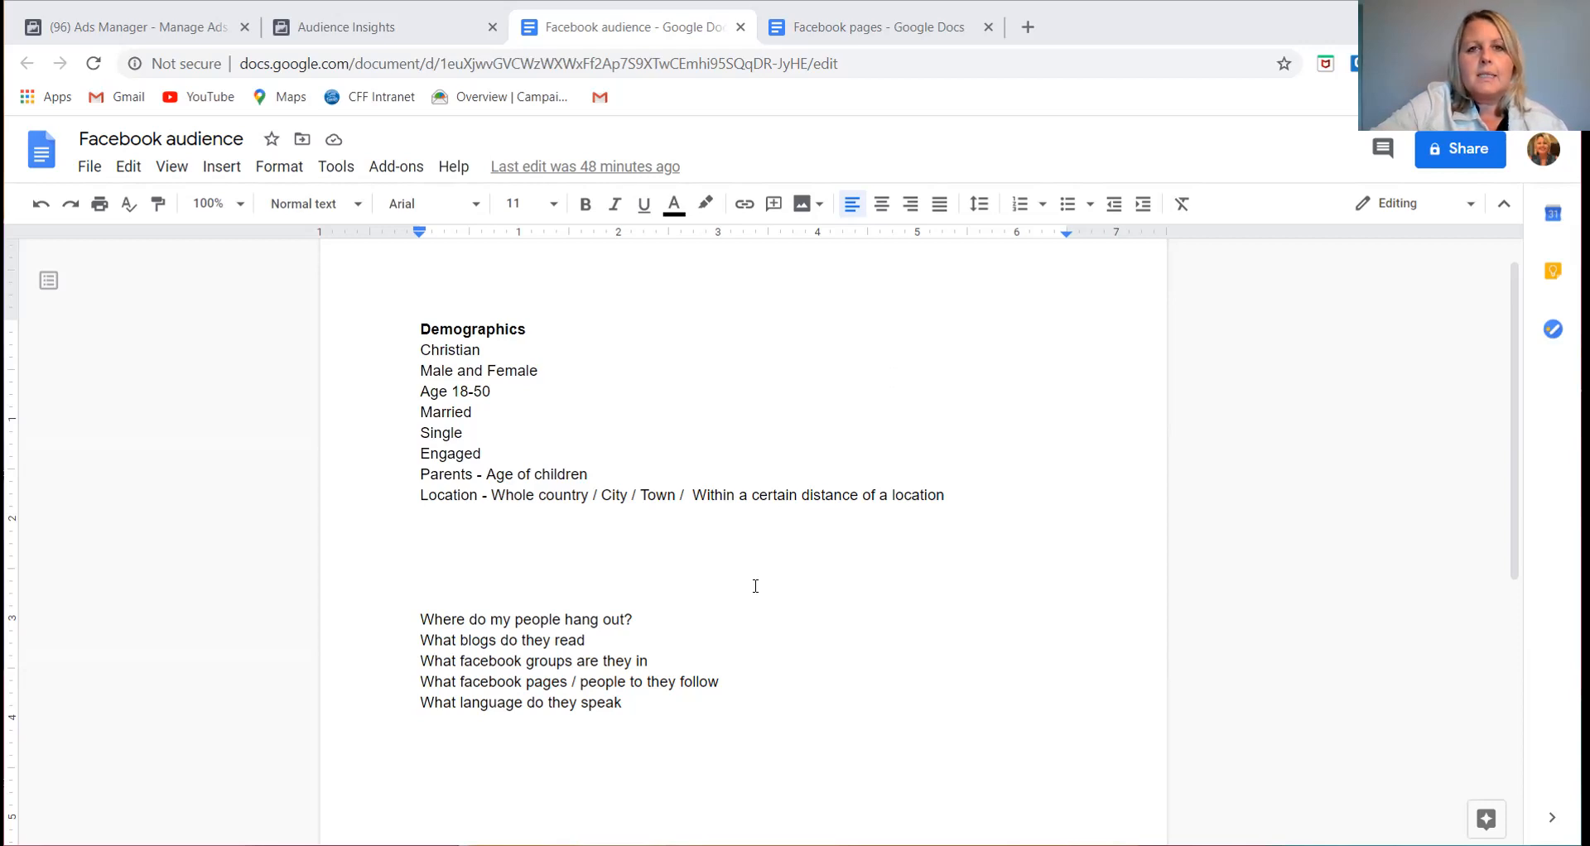
# - Open the Facebook pages document and review its page lists for Christian females, Christian men, mums and parents of under 11's
pyautogui.click(961, 42)
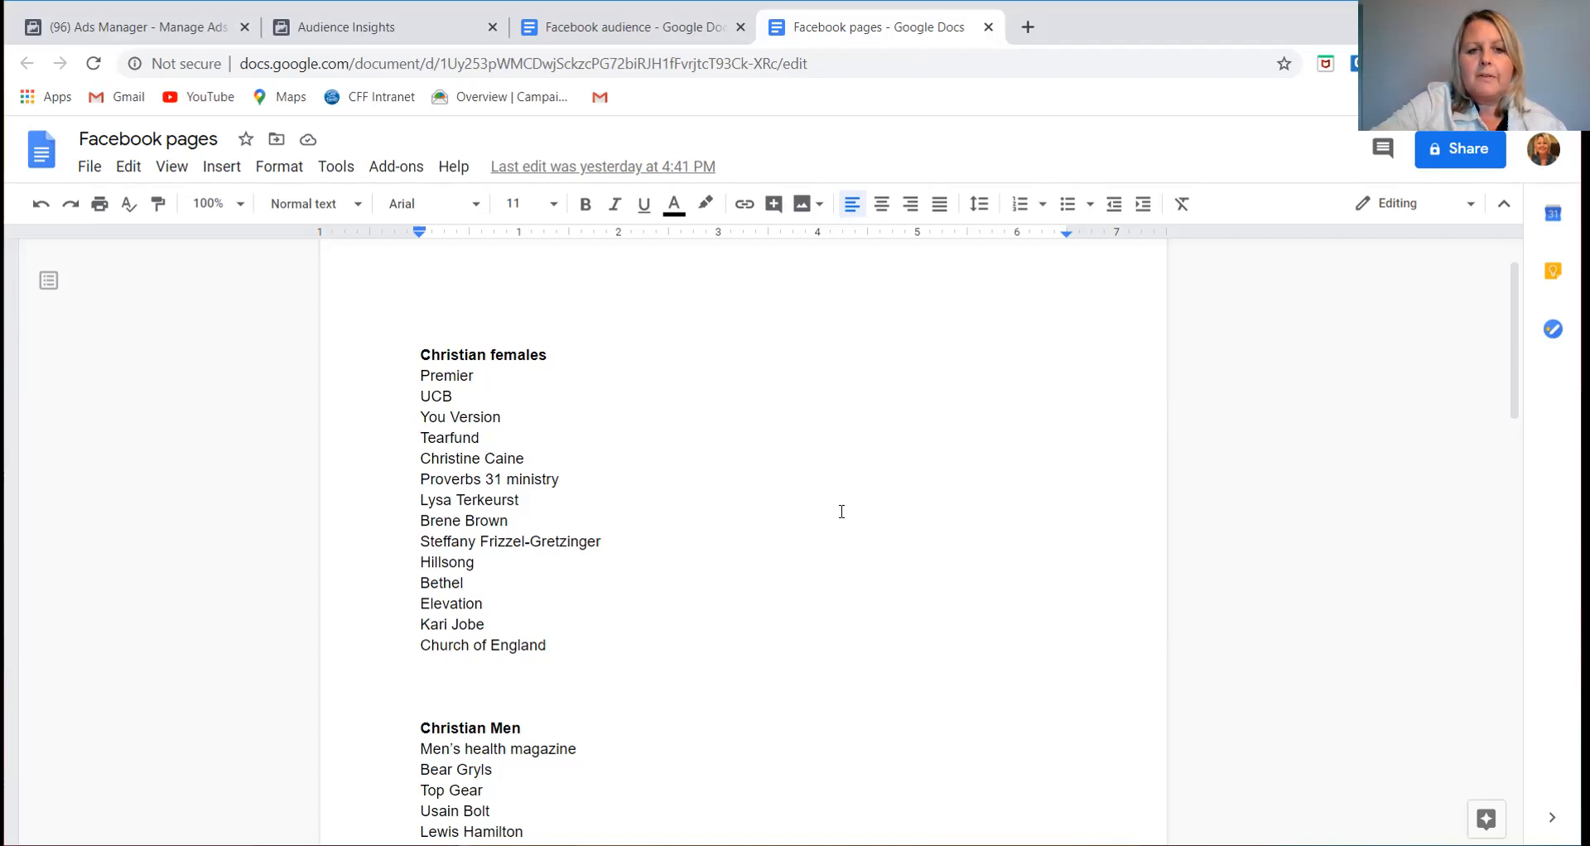
pyautogui.scroll(-4, 842, 512)
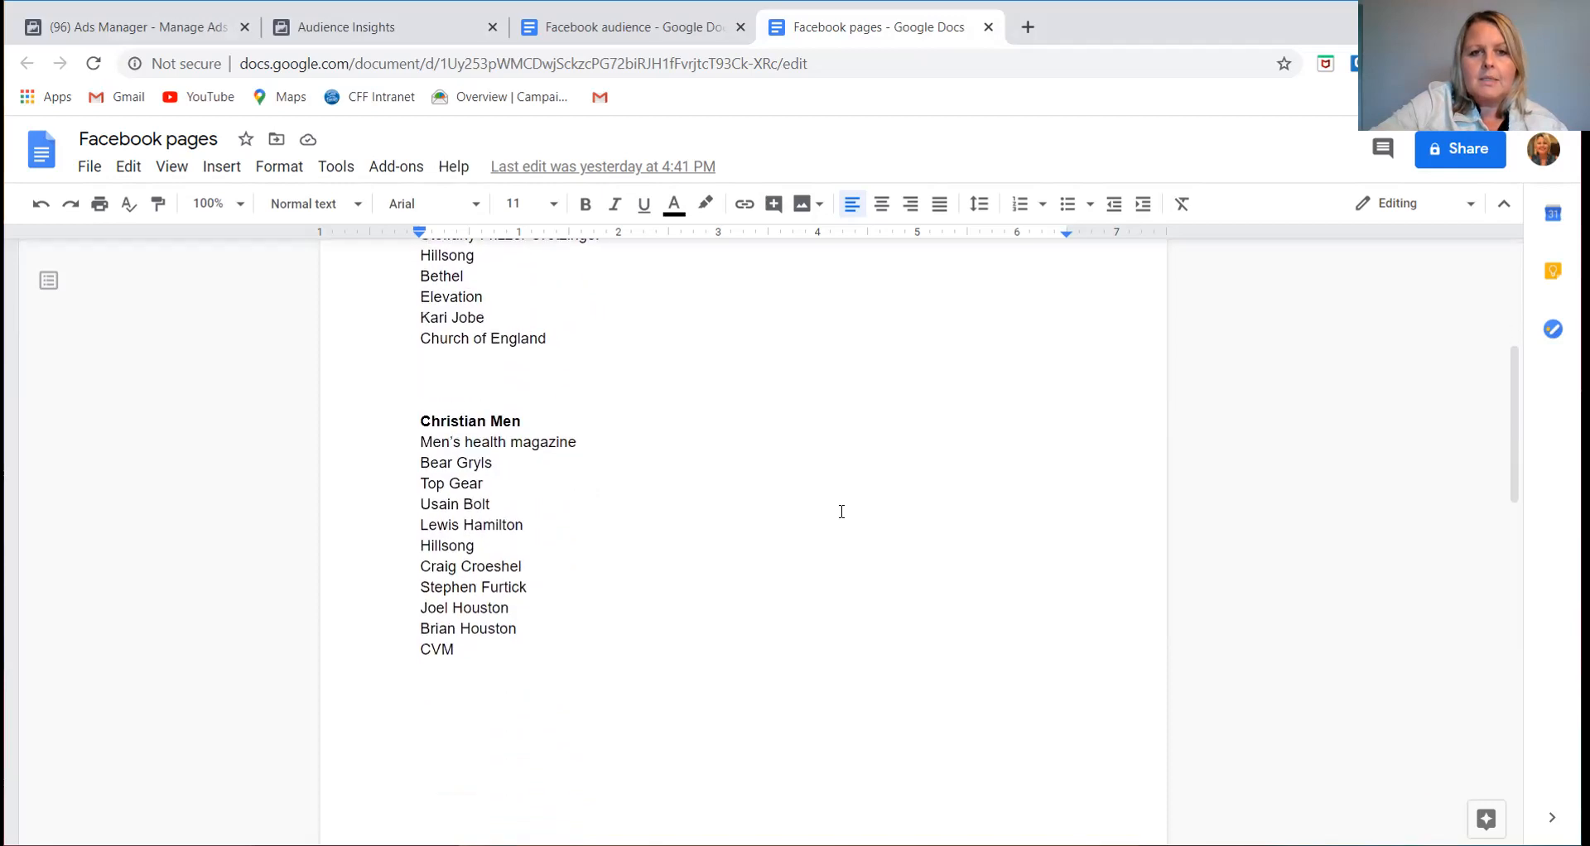
pyautogui.scroll(-2, 841, 511)
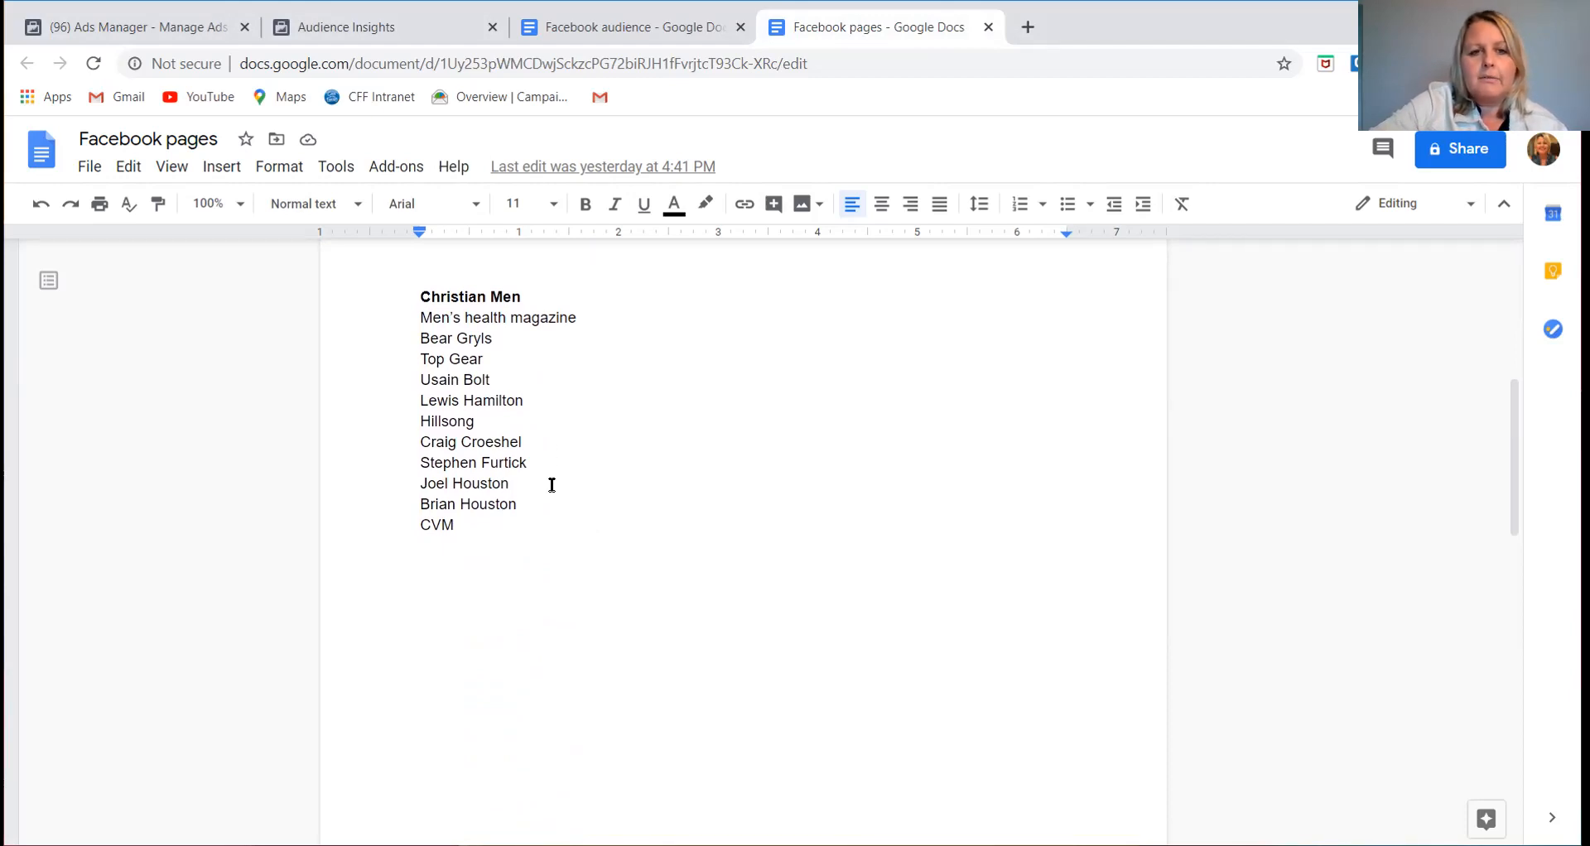
pyautogui.scroll(-2, 552, 484)
pyautogui.scroll(-4, 552, 484)
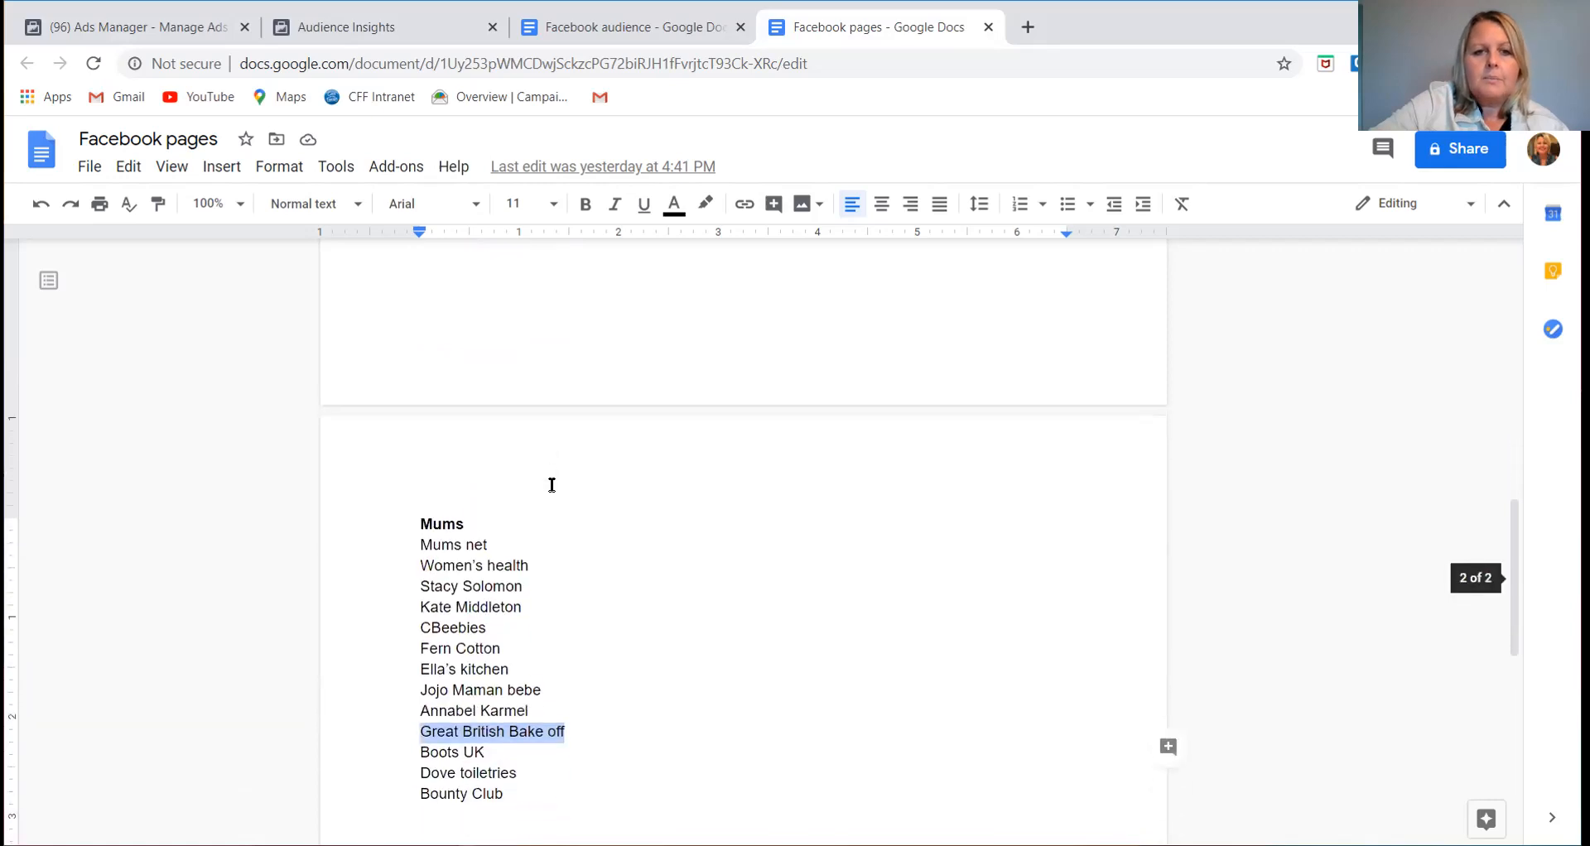
pyautogui.scroll(-2, 551, 484)
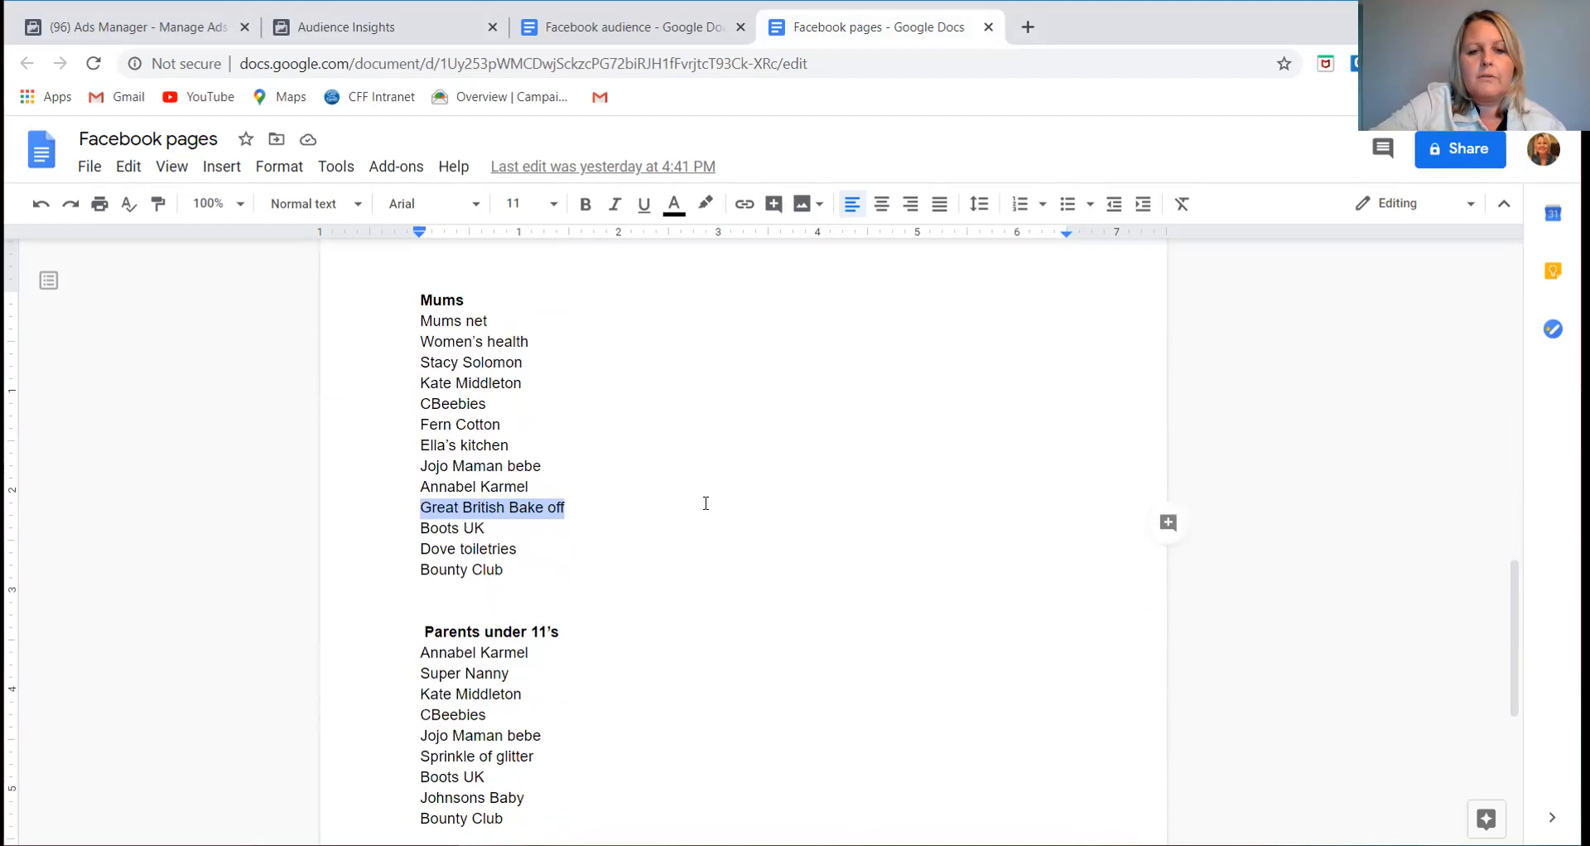
pyautogui.scroll(-1, 706, 504)
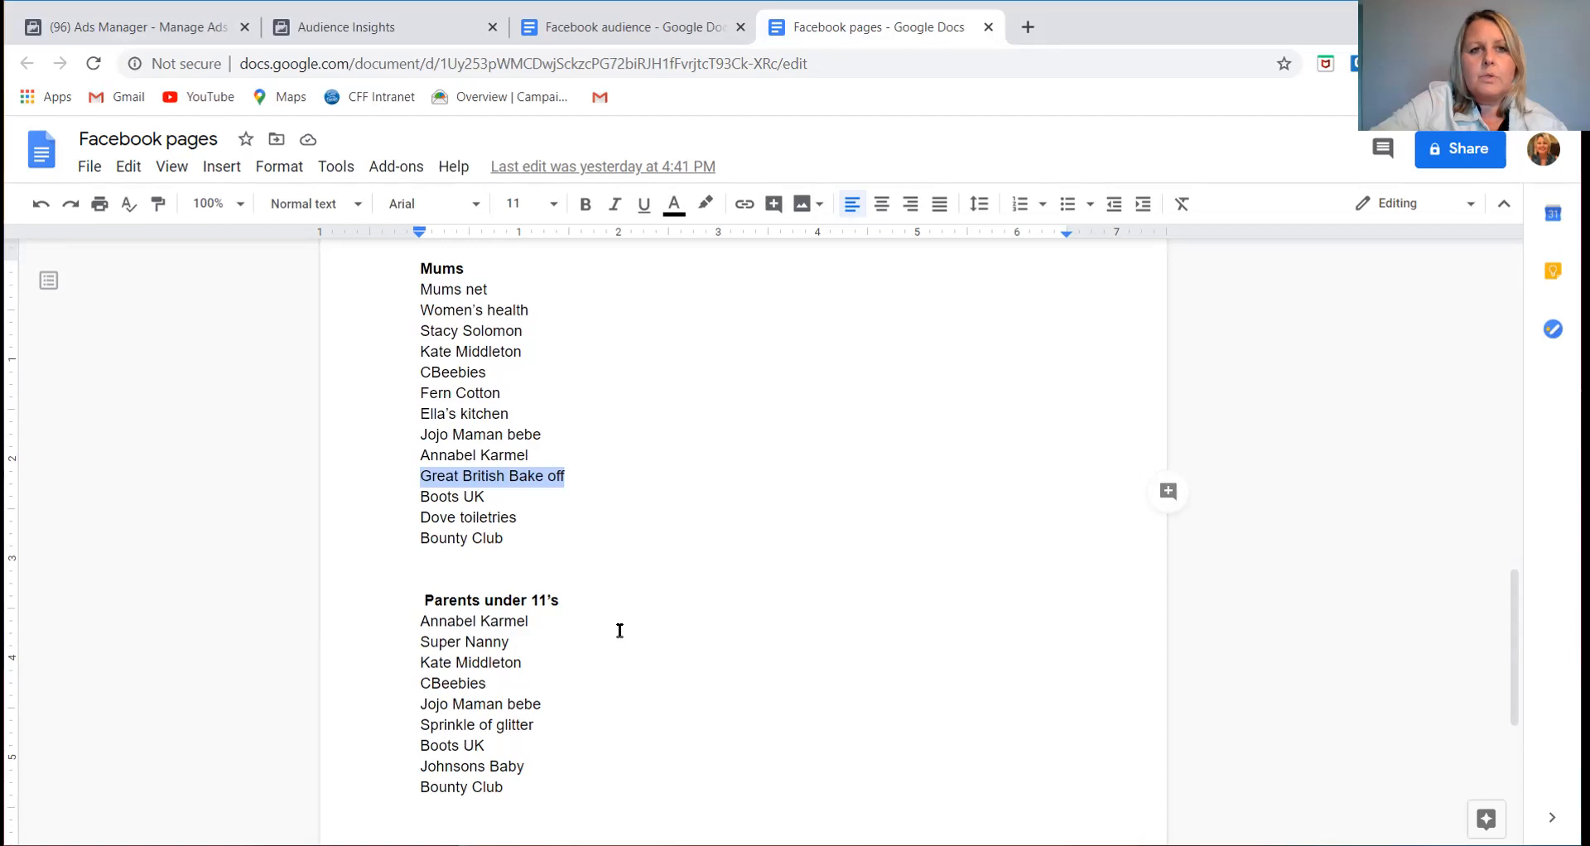
pyautogui.click(220, 419)
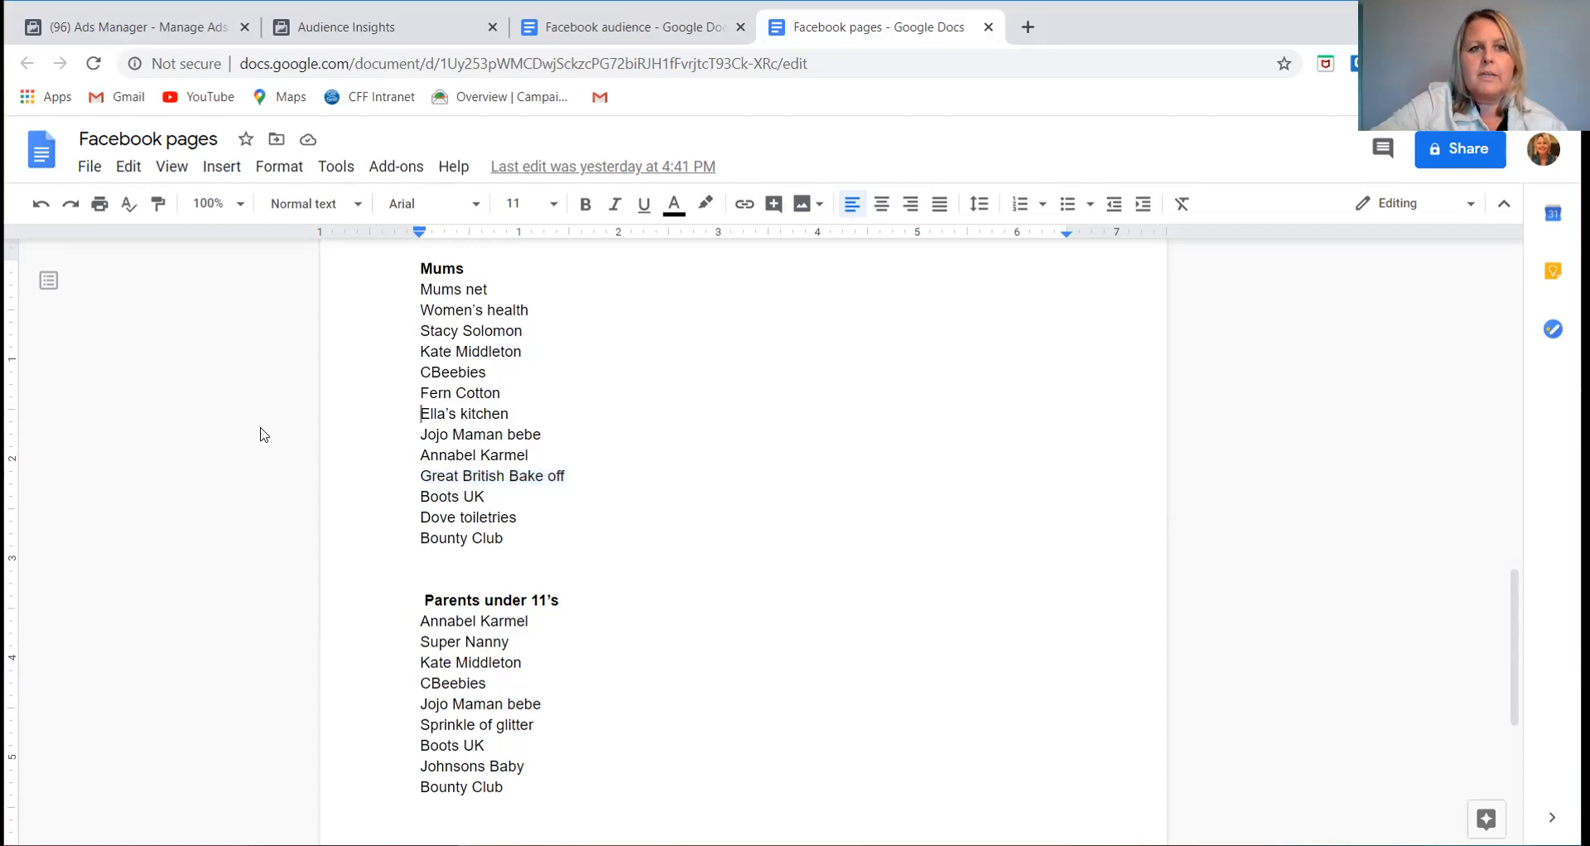
# - Switch to Audience Insights by way of Ads Manager and review the location, age, gender, interest and advanced audience filters
pyautogui.click(110, 33)
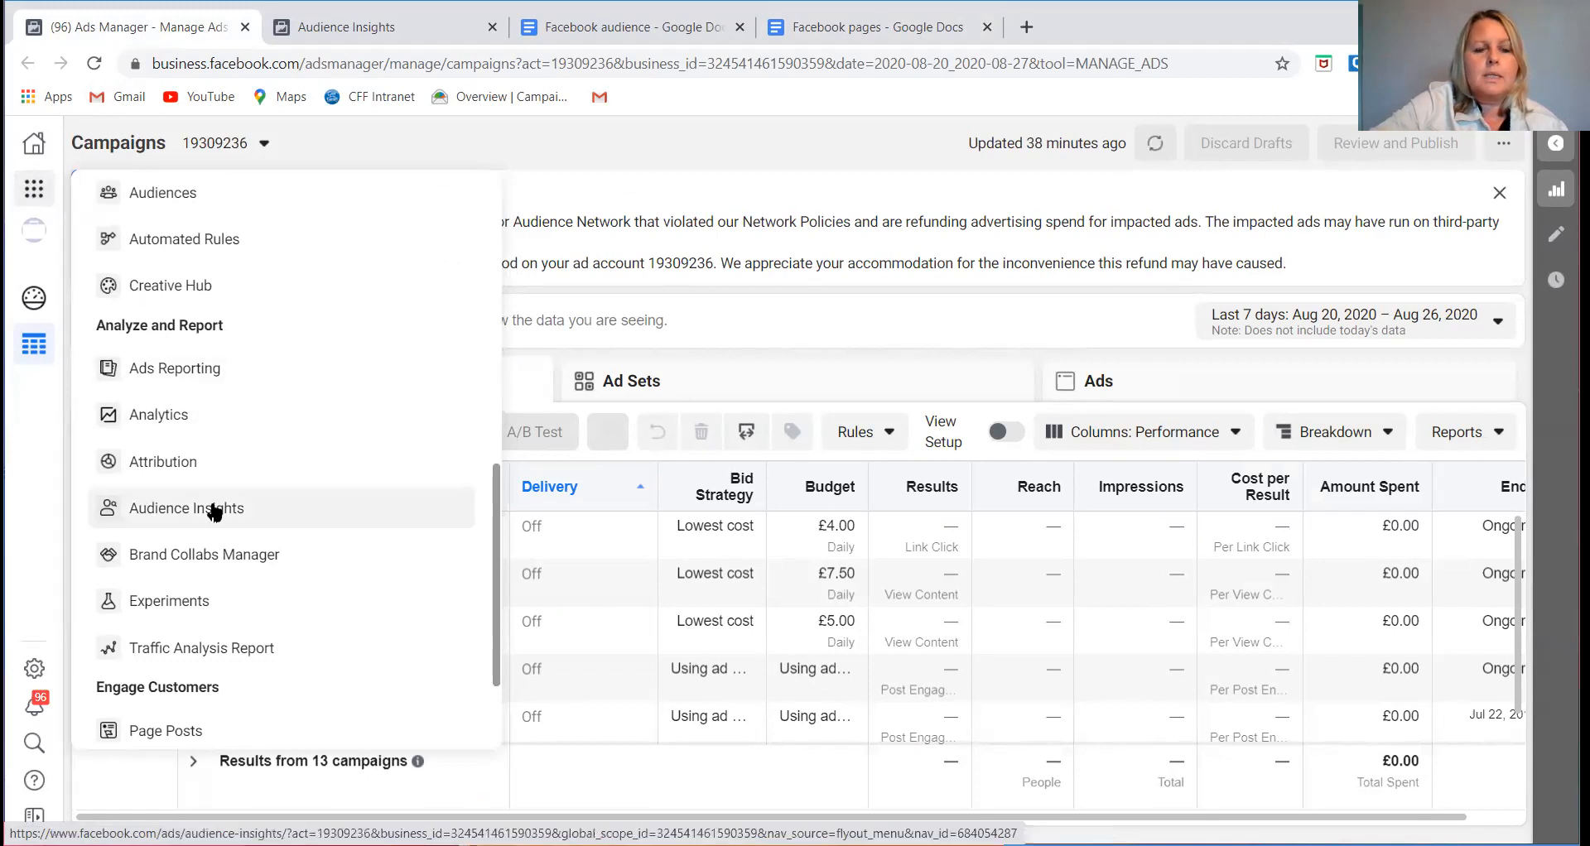
pyautogui.click(372, 40)
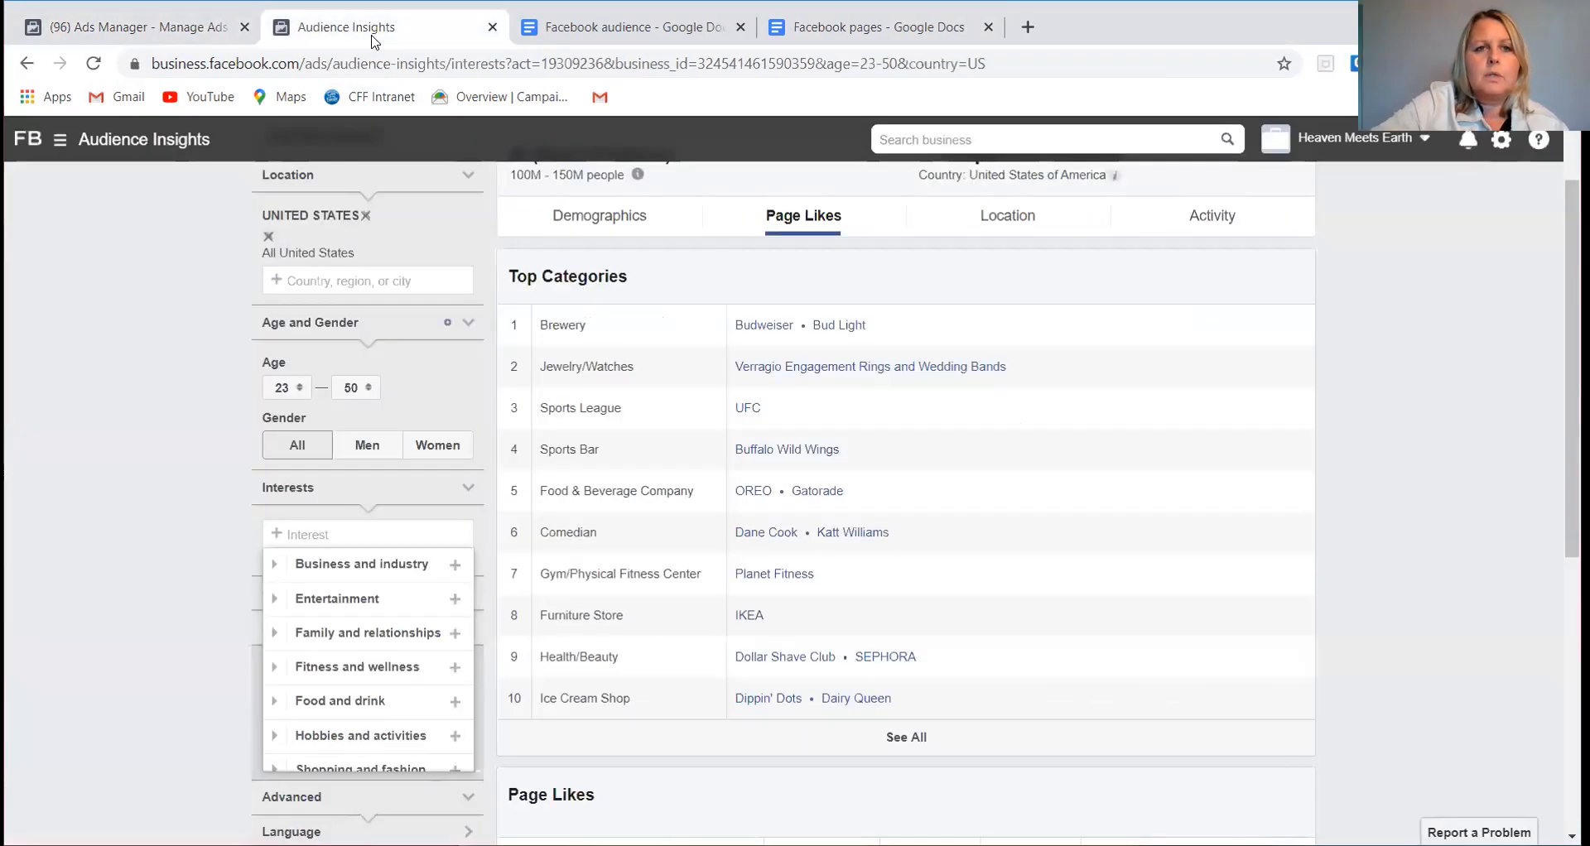
pyautogui.scroll(1, 213, 278)
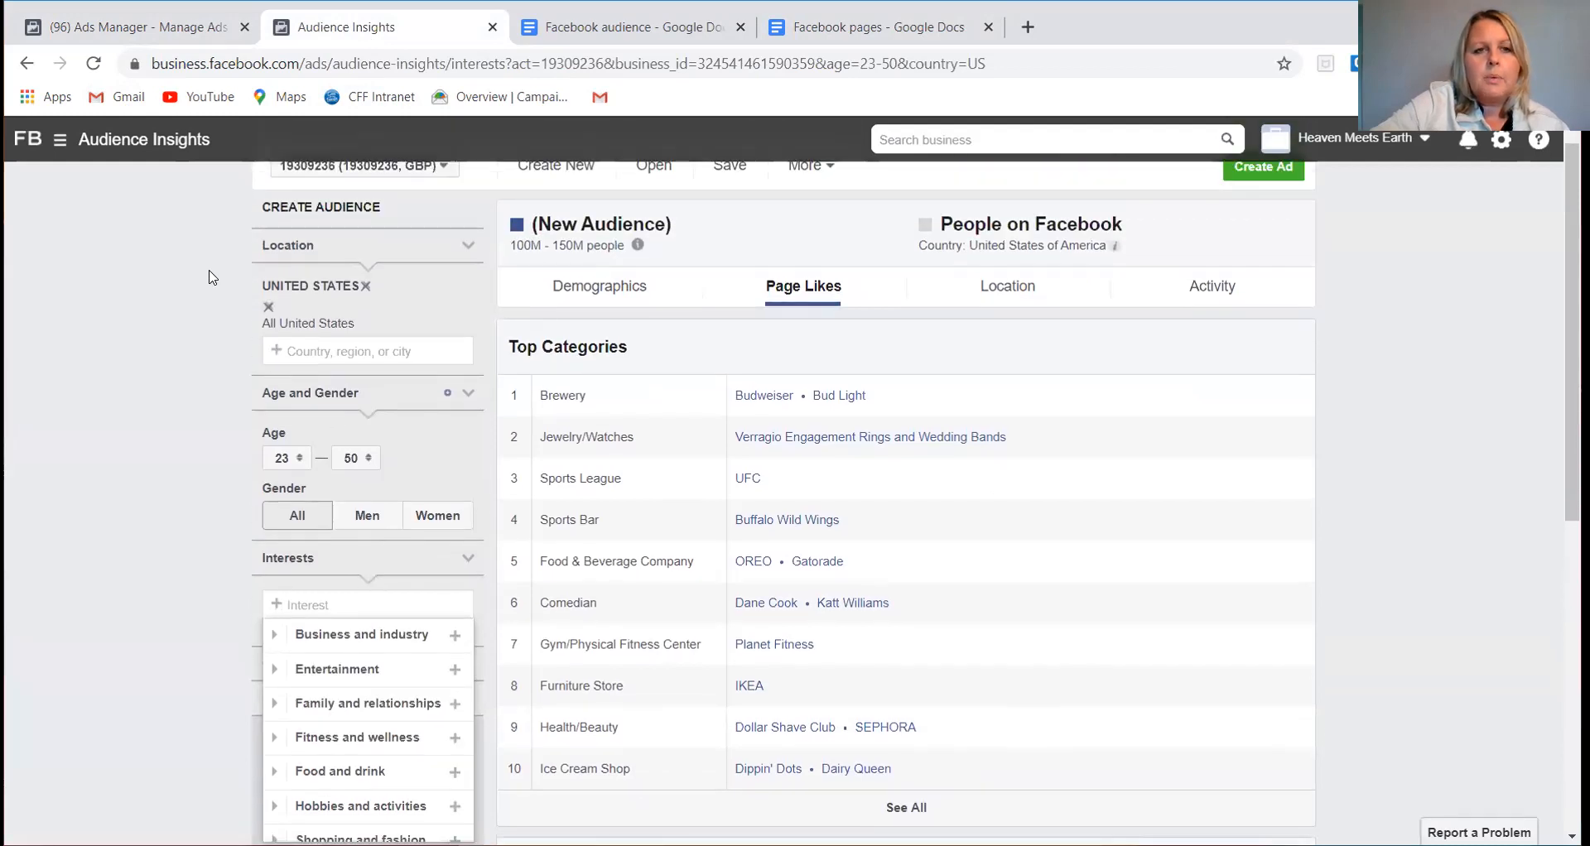
pyautogui.scroll(1, 213, 278)
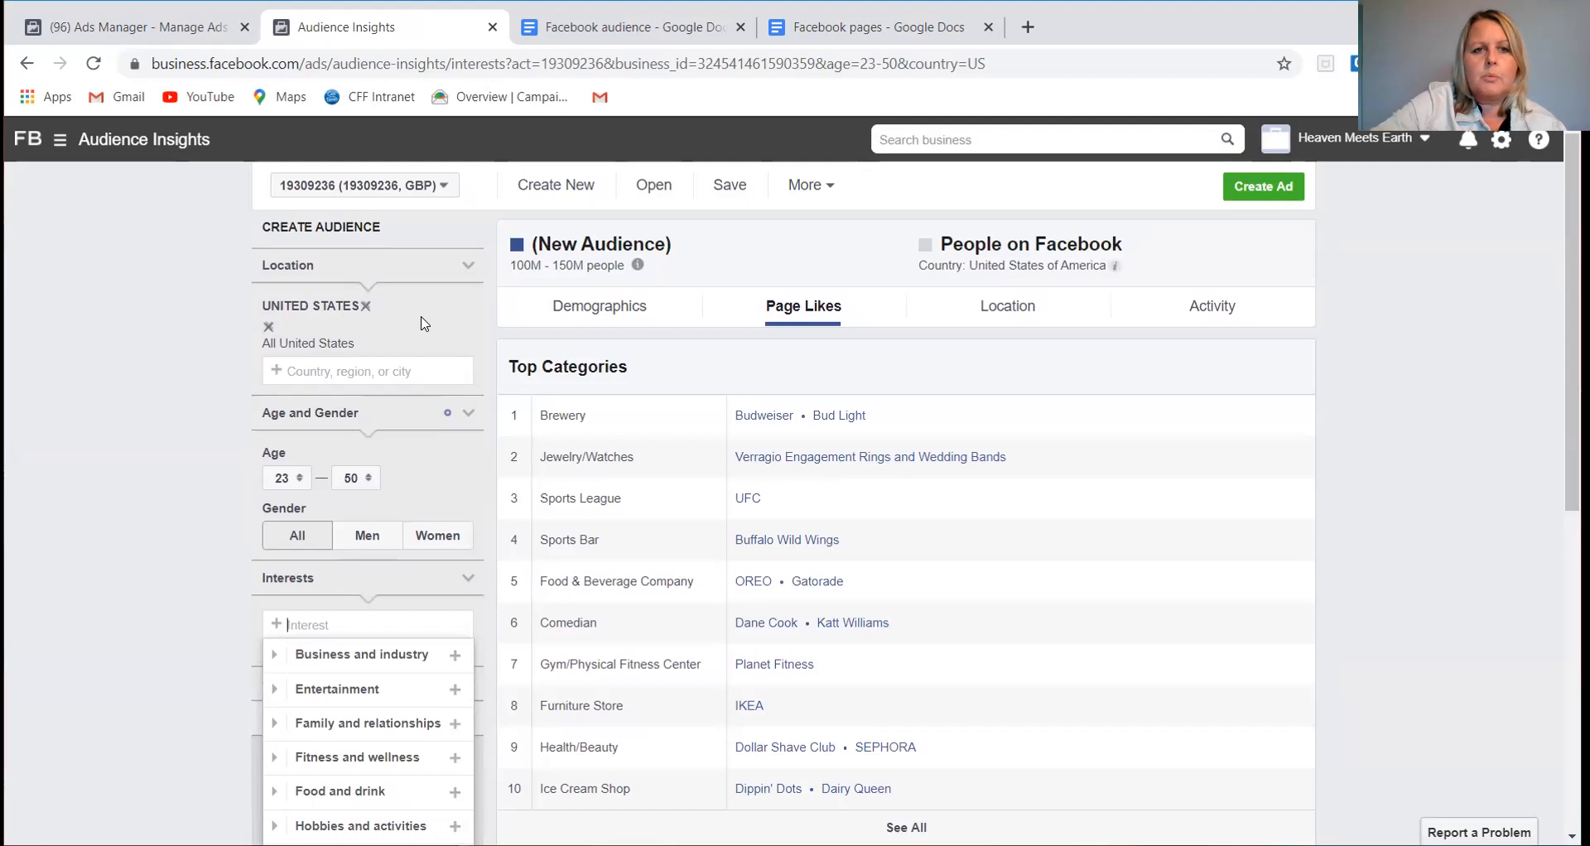
pyautogui.scroll(-1, 403, 473)
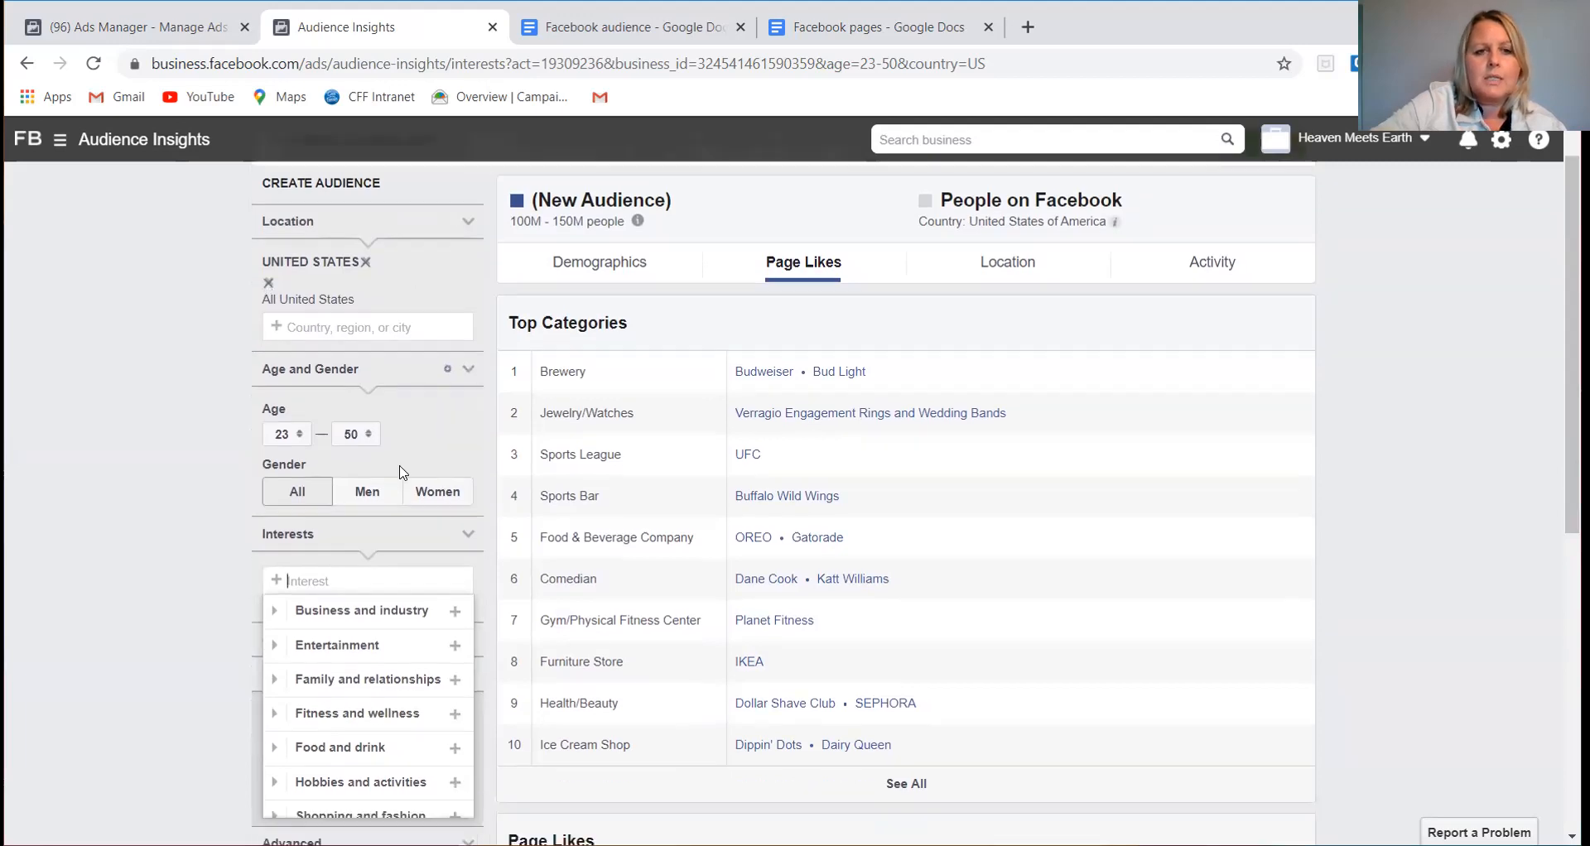
pyautogui.scroll(-4, 402, 473)
pyautogui.scroll(-2, 414, 464)
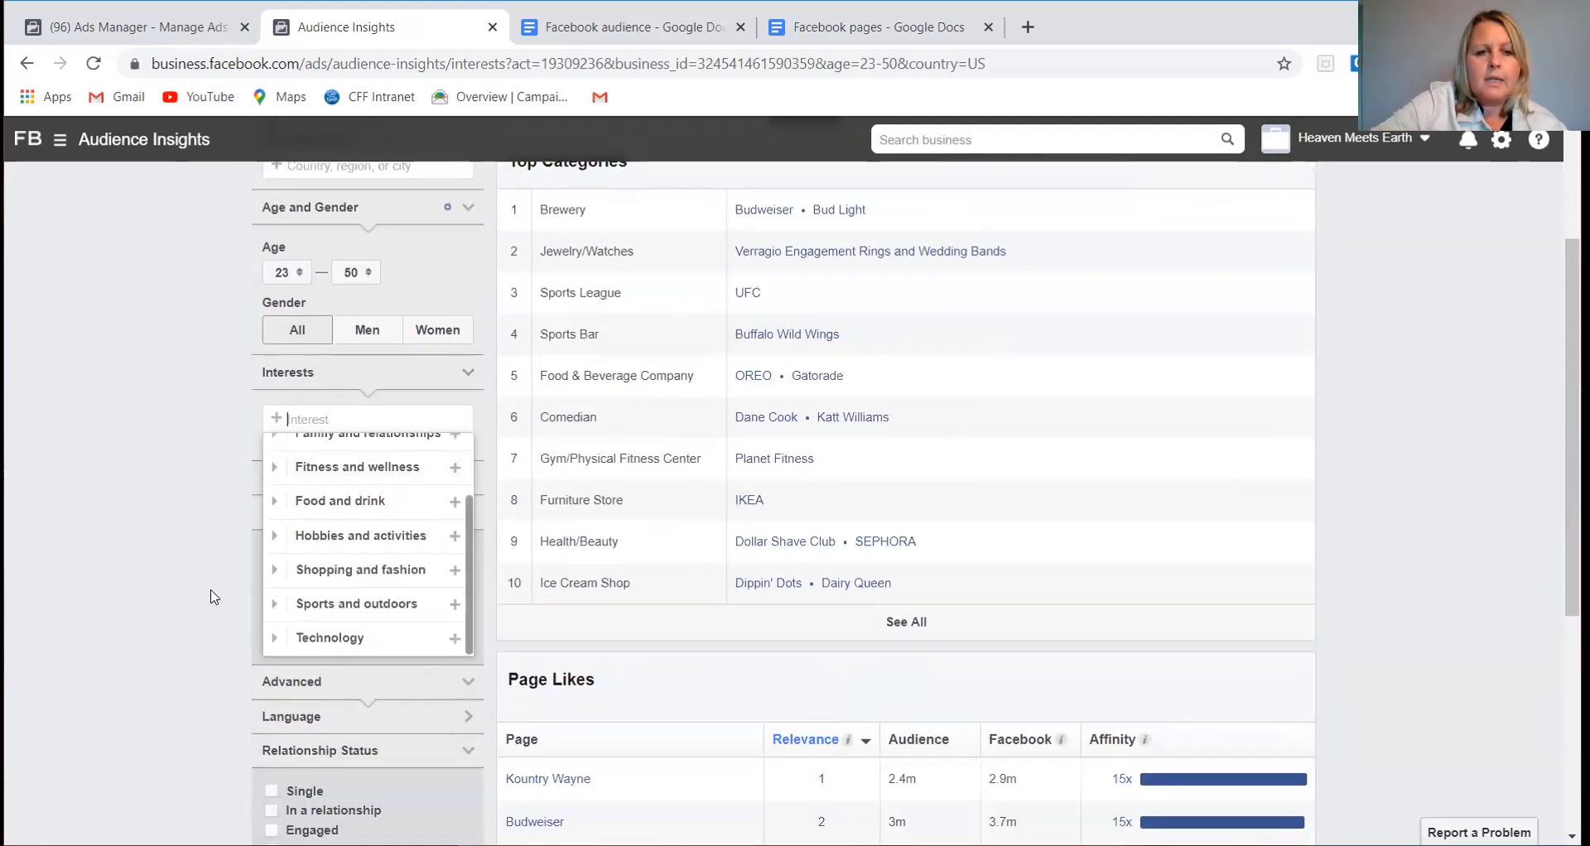
pyautogui.scroll(-7, 214, 596)
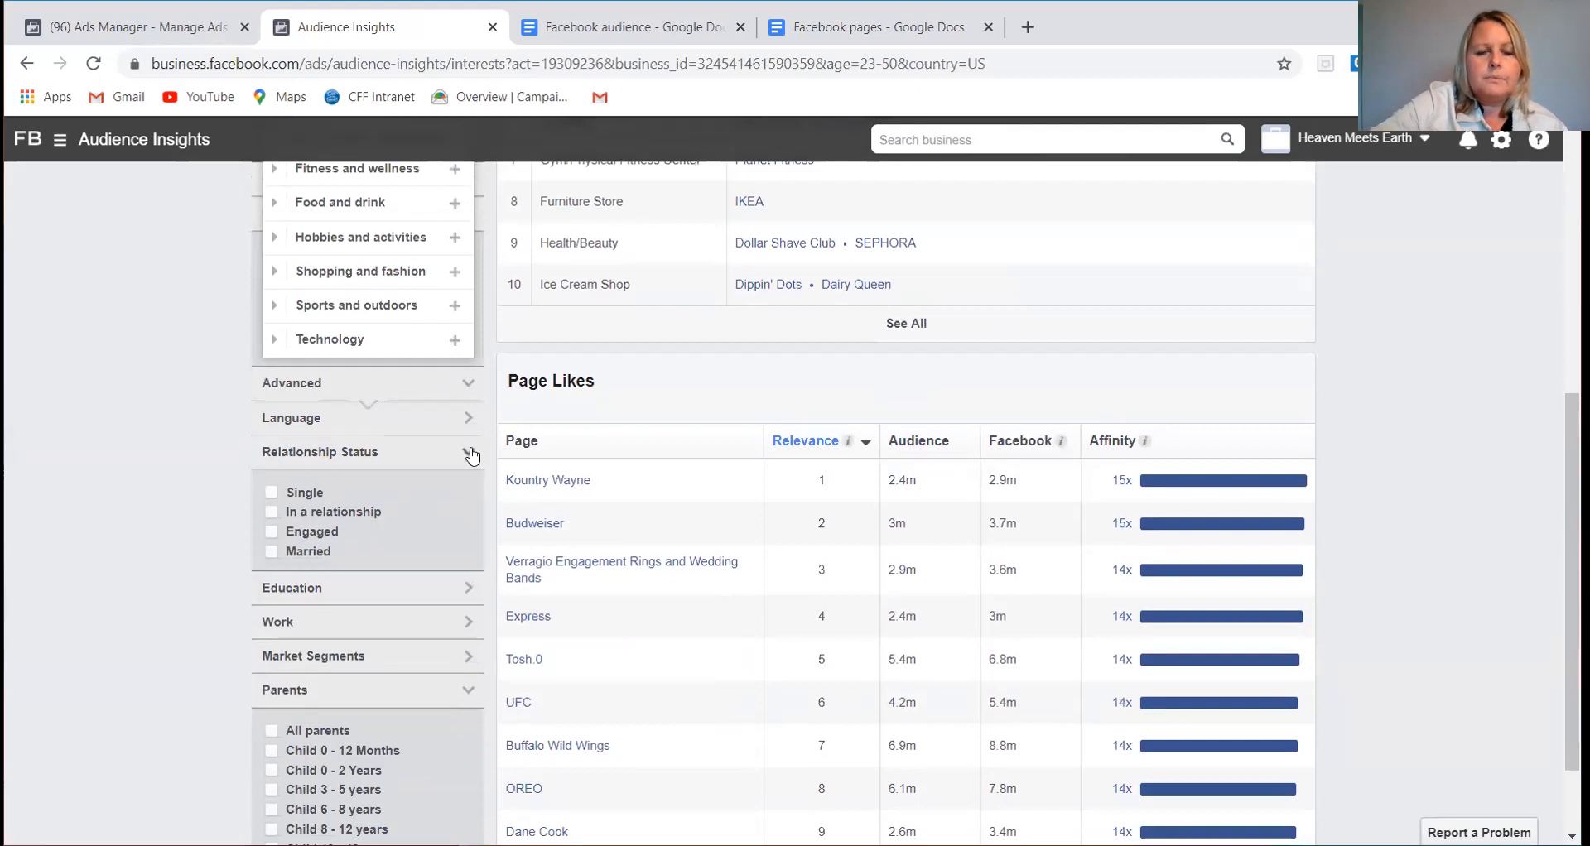
# - Collapse the Relationship Status and Parents sections of the advanced audience filters
pyautogui.click(470, 453)
pyautogui.scroll(-2, 472, 455)
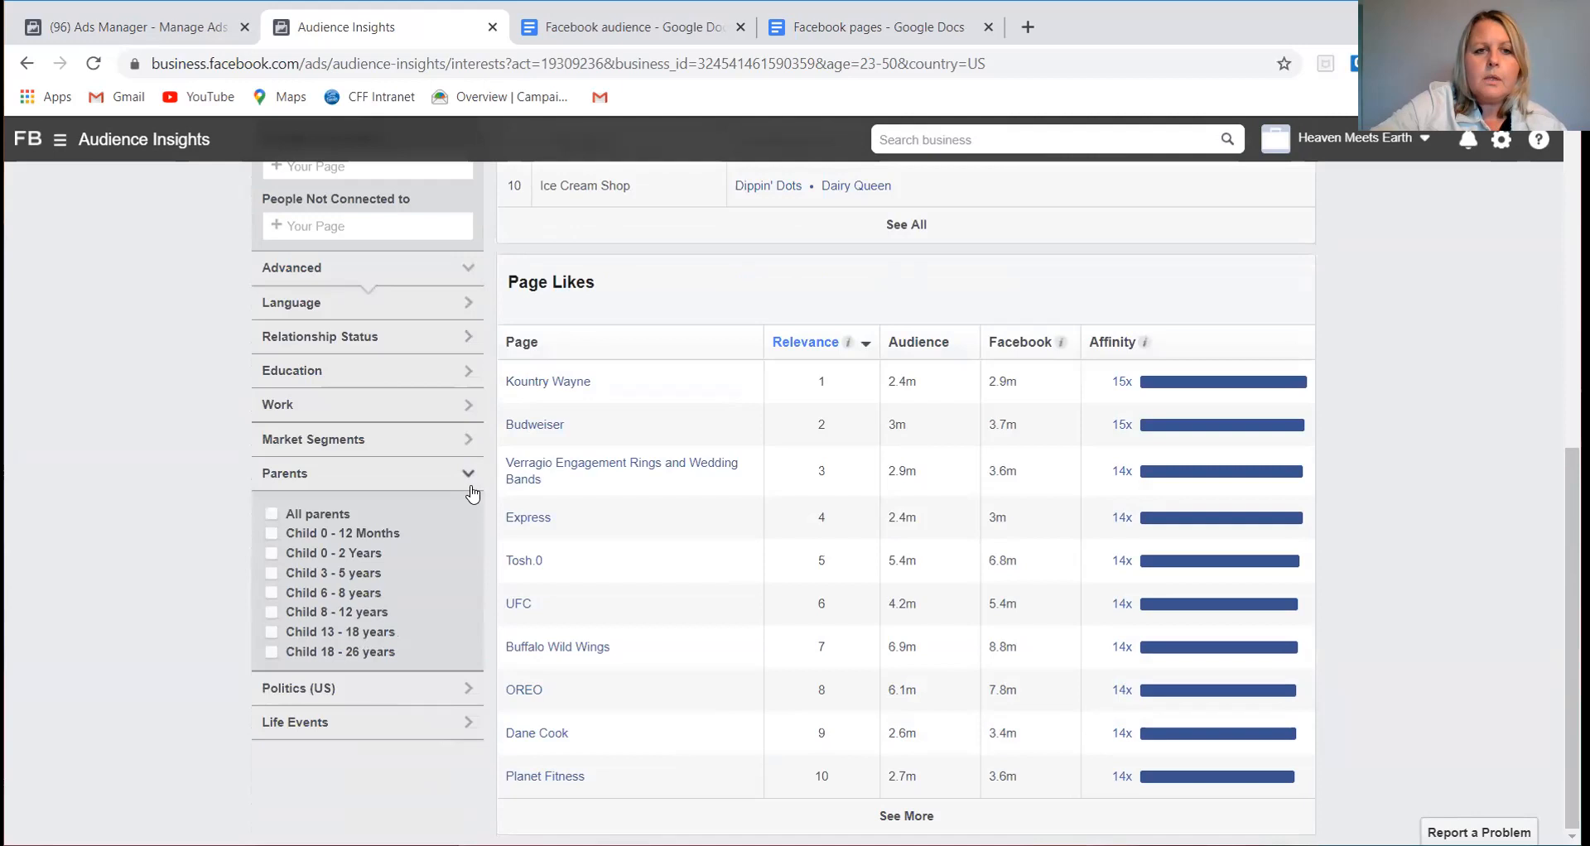
pyautogui.click(471, 484)
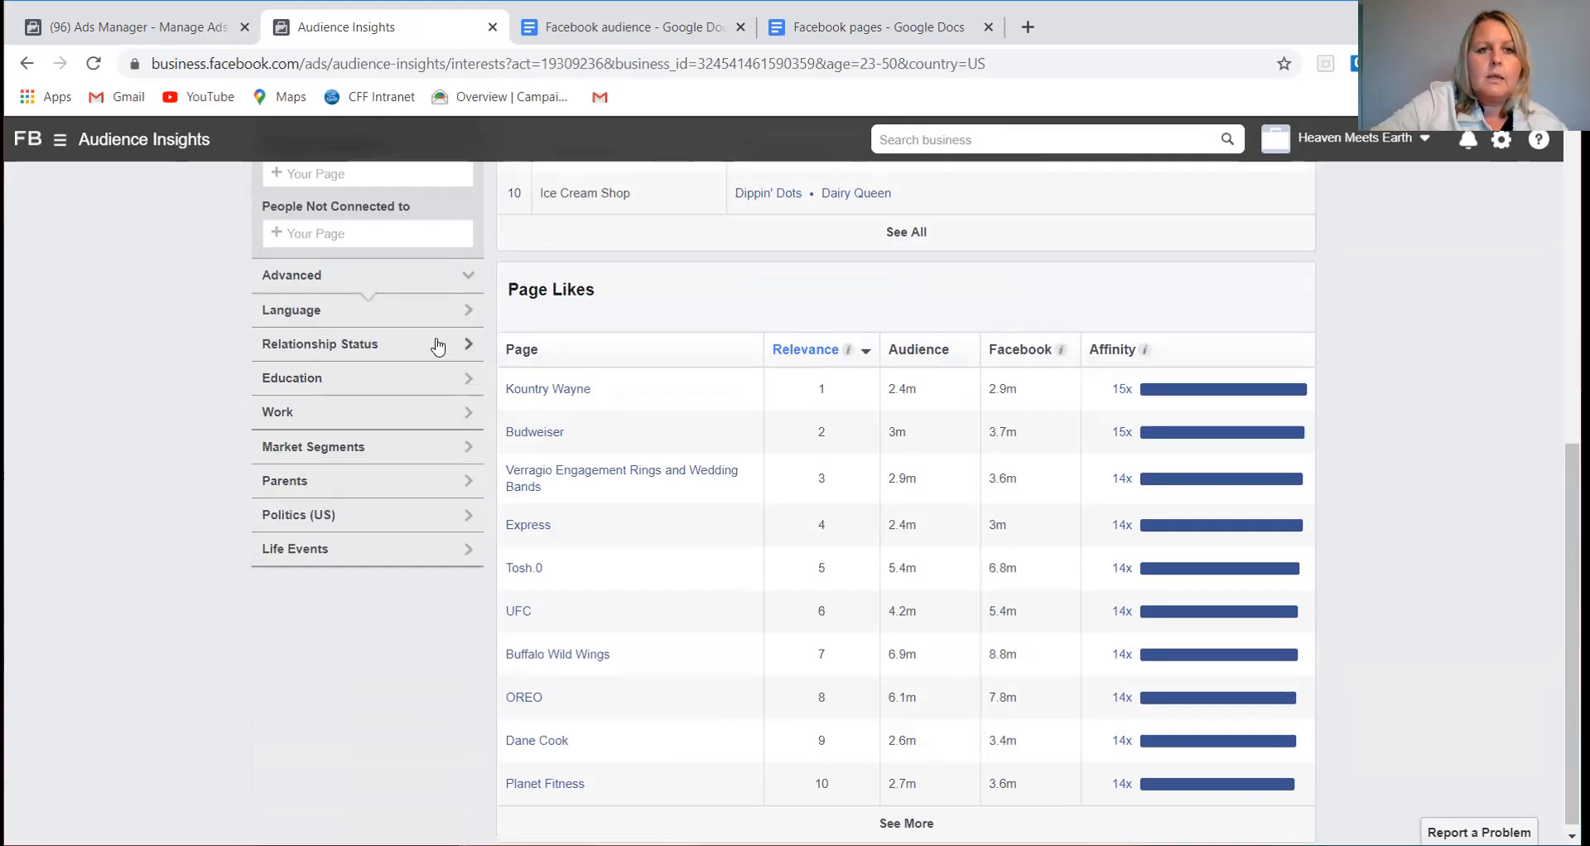
pyautogui.scroll(1, 434, 344)
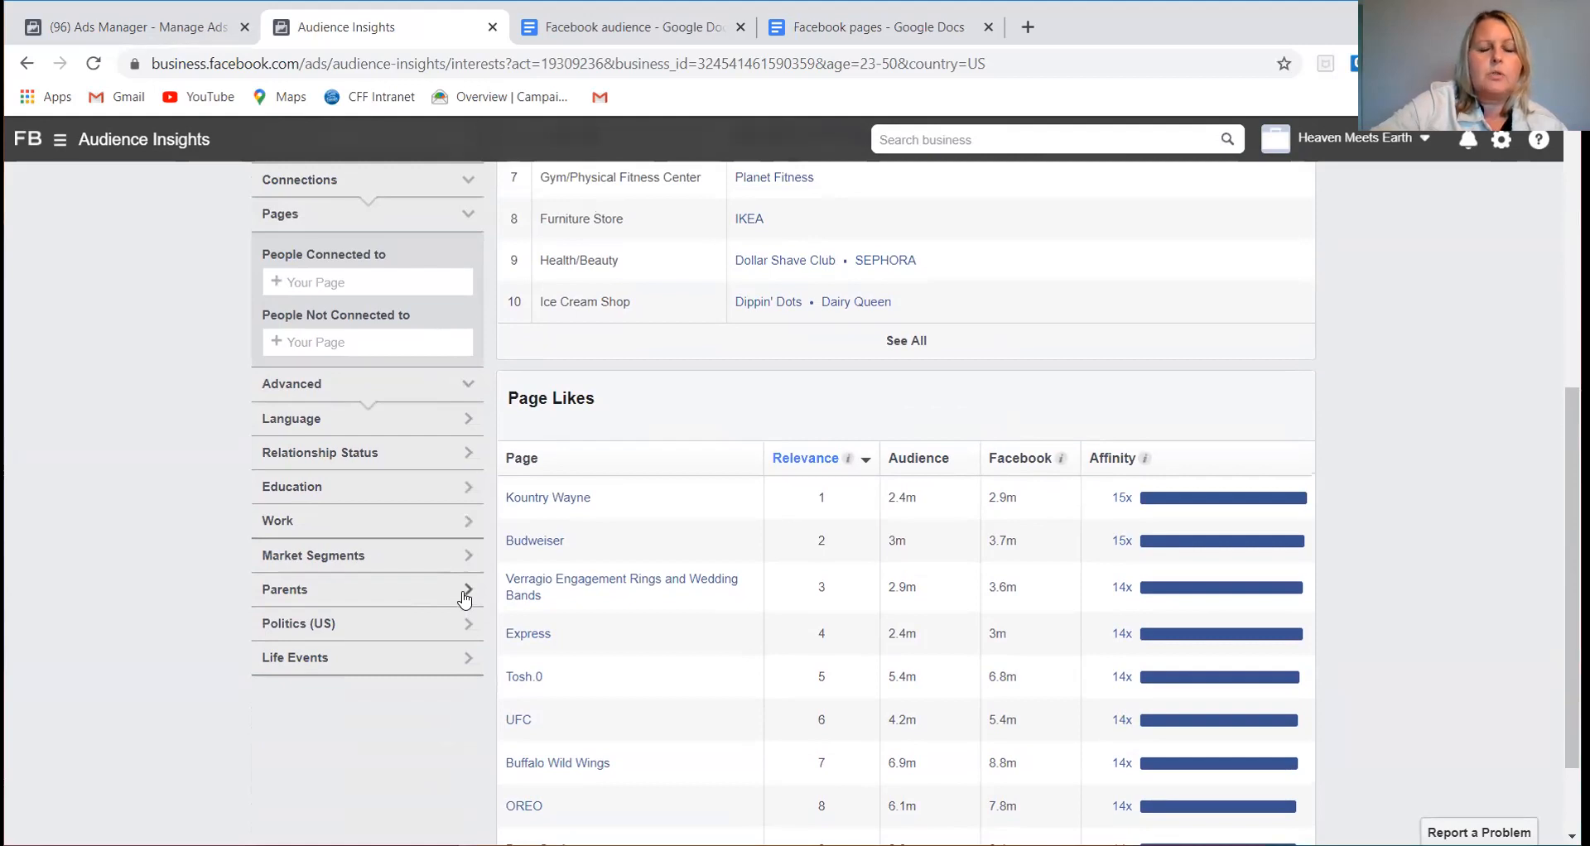
pyautogui.scroll(3, 464, 580)
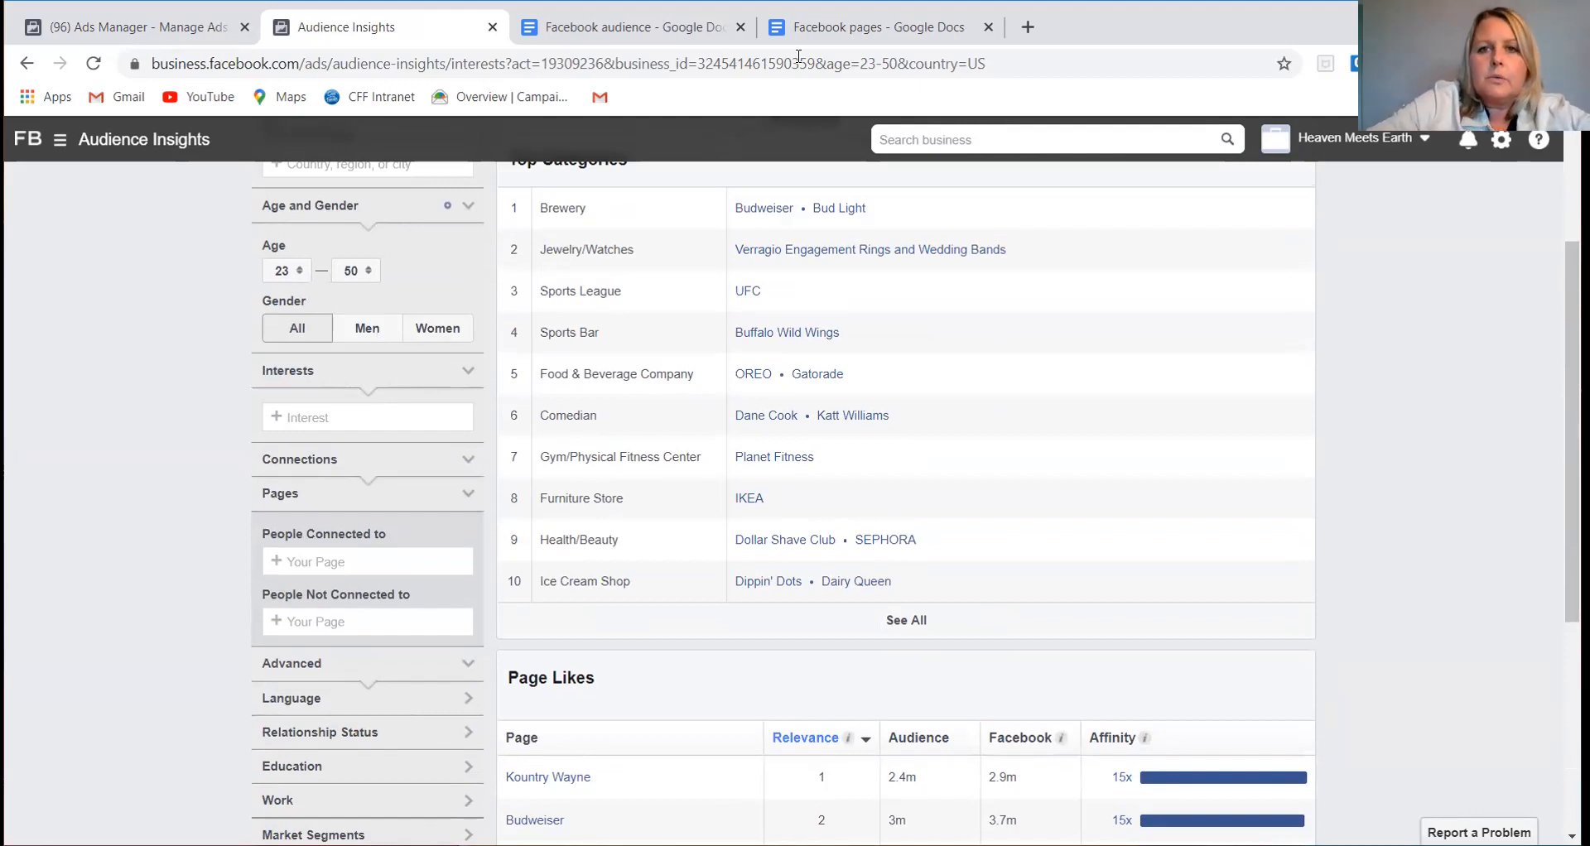
# - Try Women's clothing from Shopping and fashion > Clothing as an audience interest, and remove it again
pyautogui.click(414, 417)
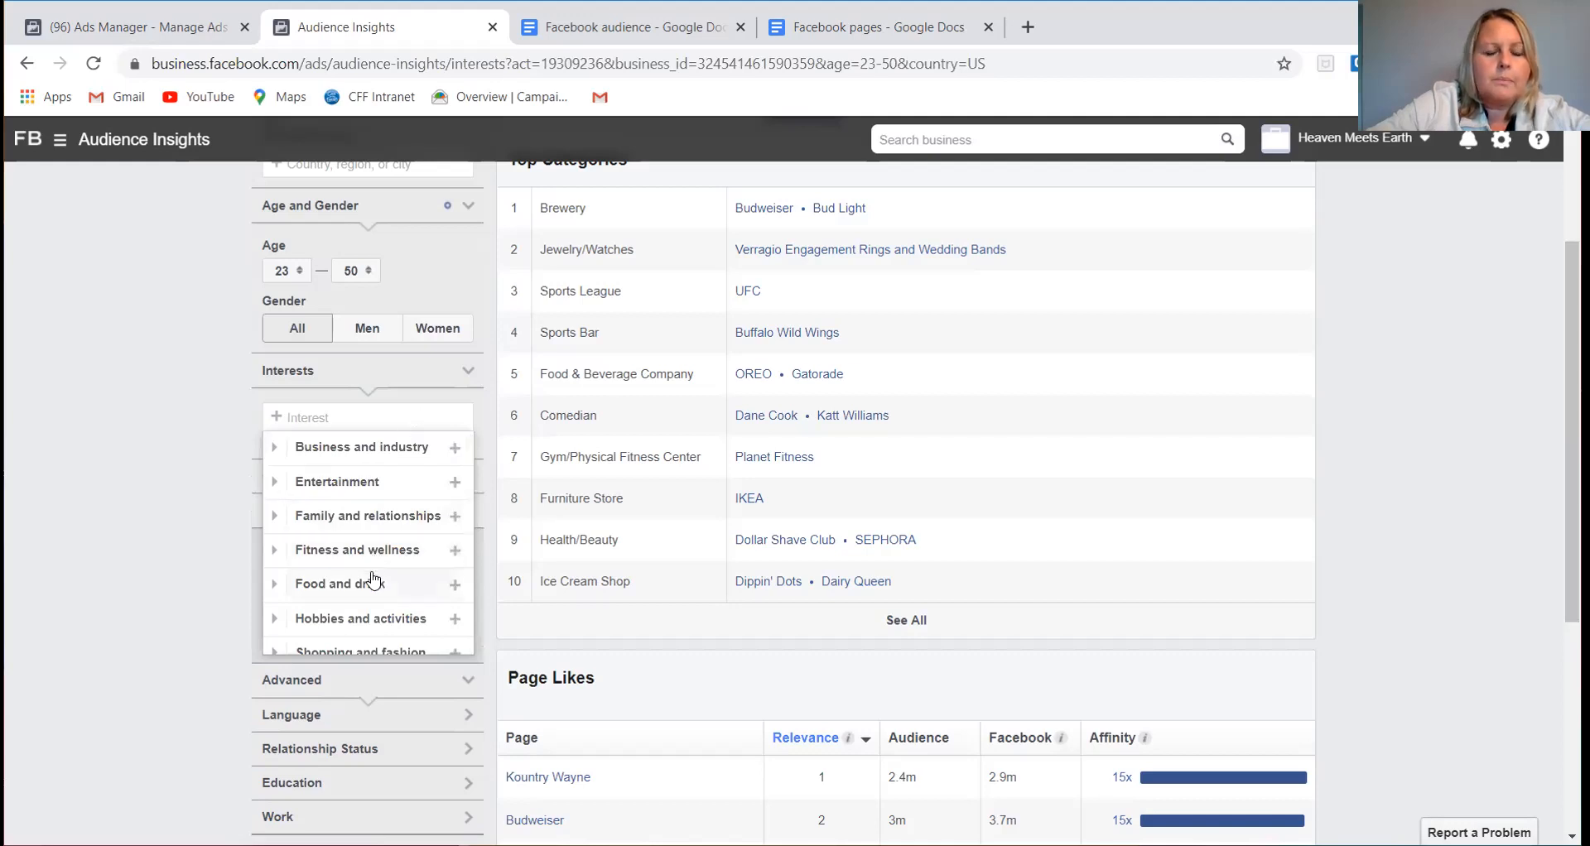
pyautogui.scroll(-2, 374, 579)
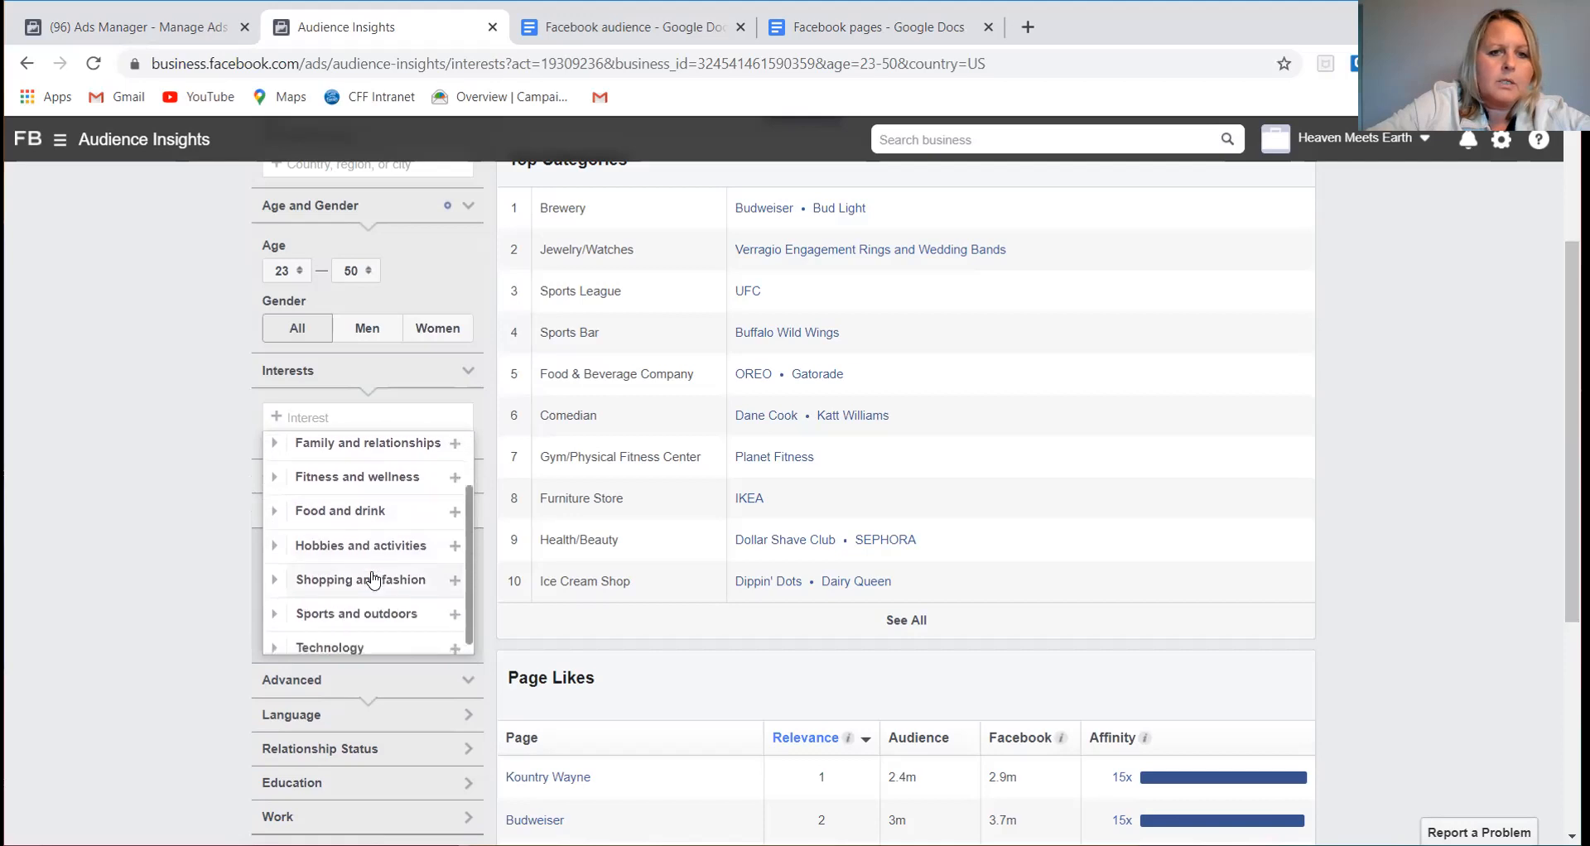
pyautogui.click(374, 583)
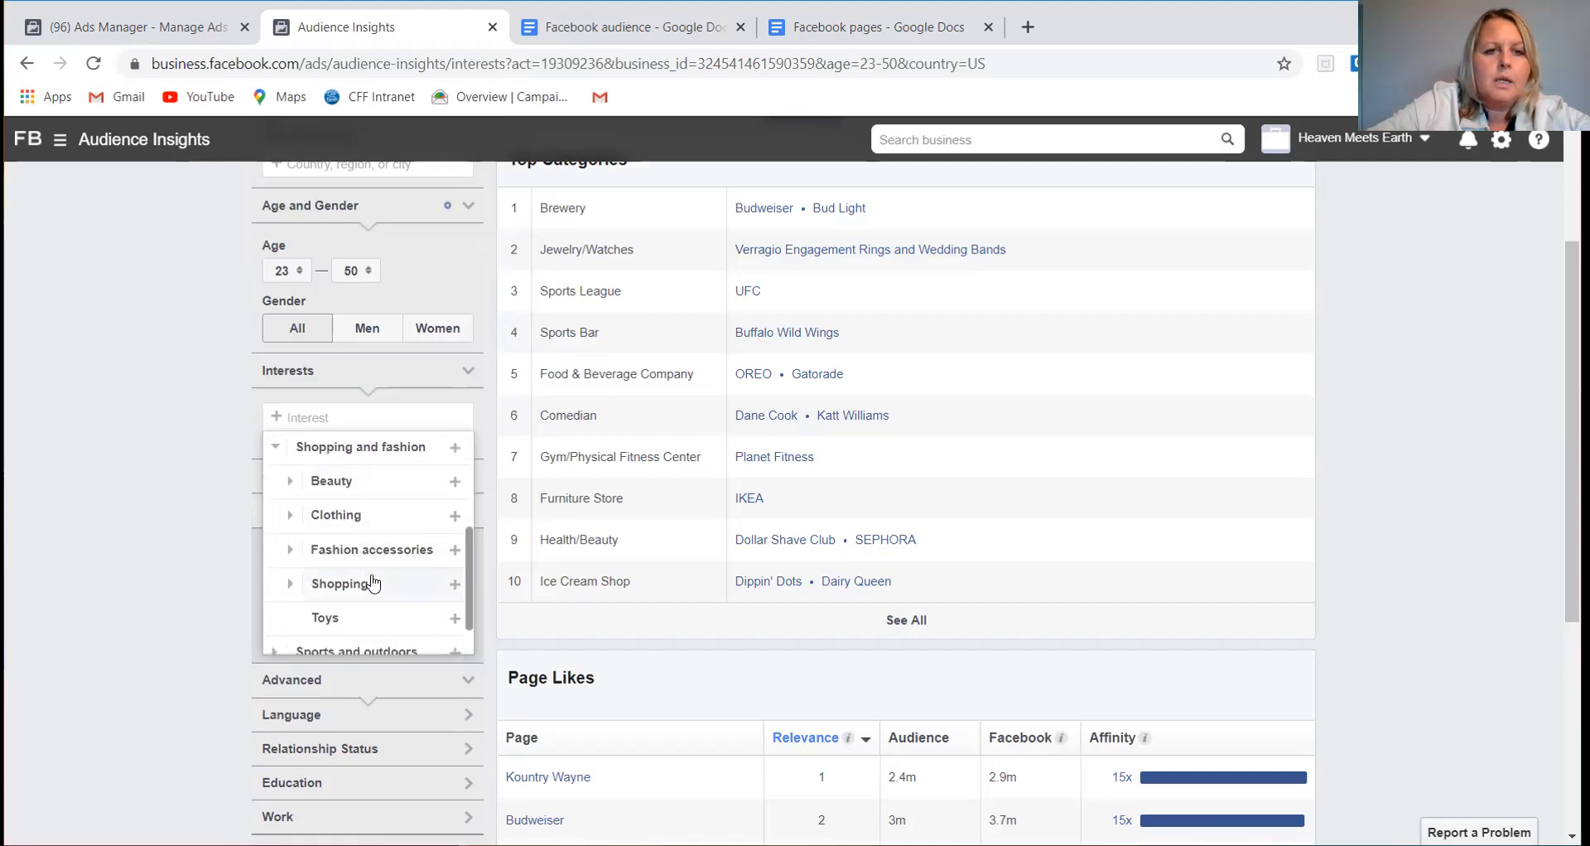
pyautogui.scroll(-1, 373, 583)
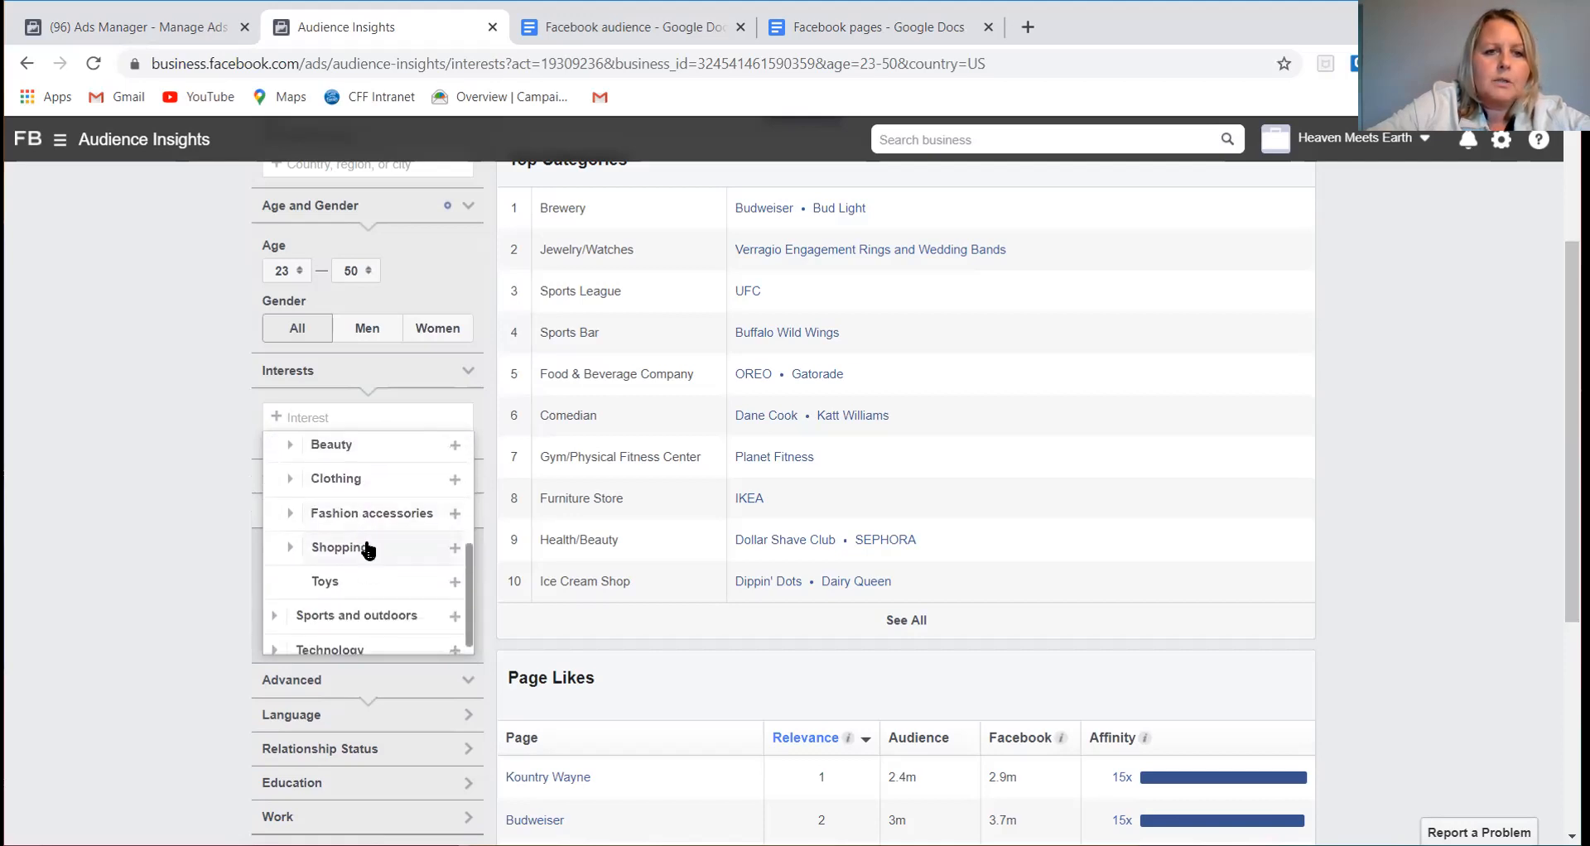
pyautogui.click(333, 480)
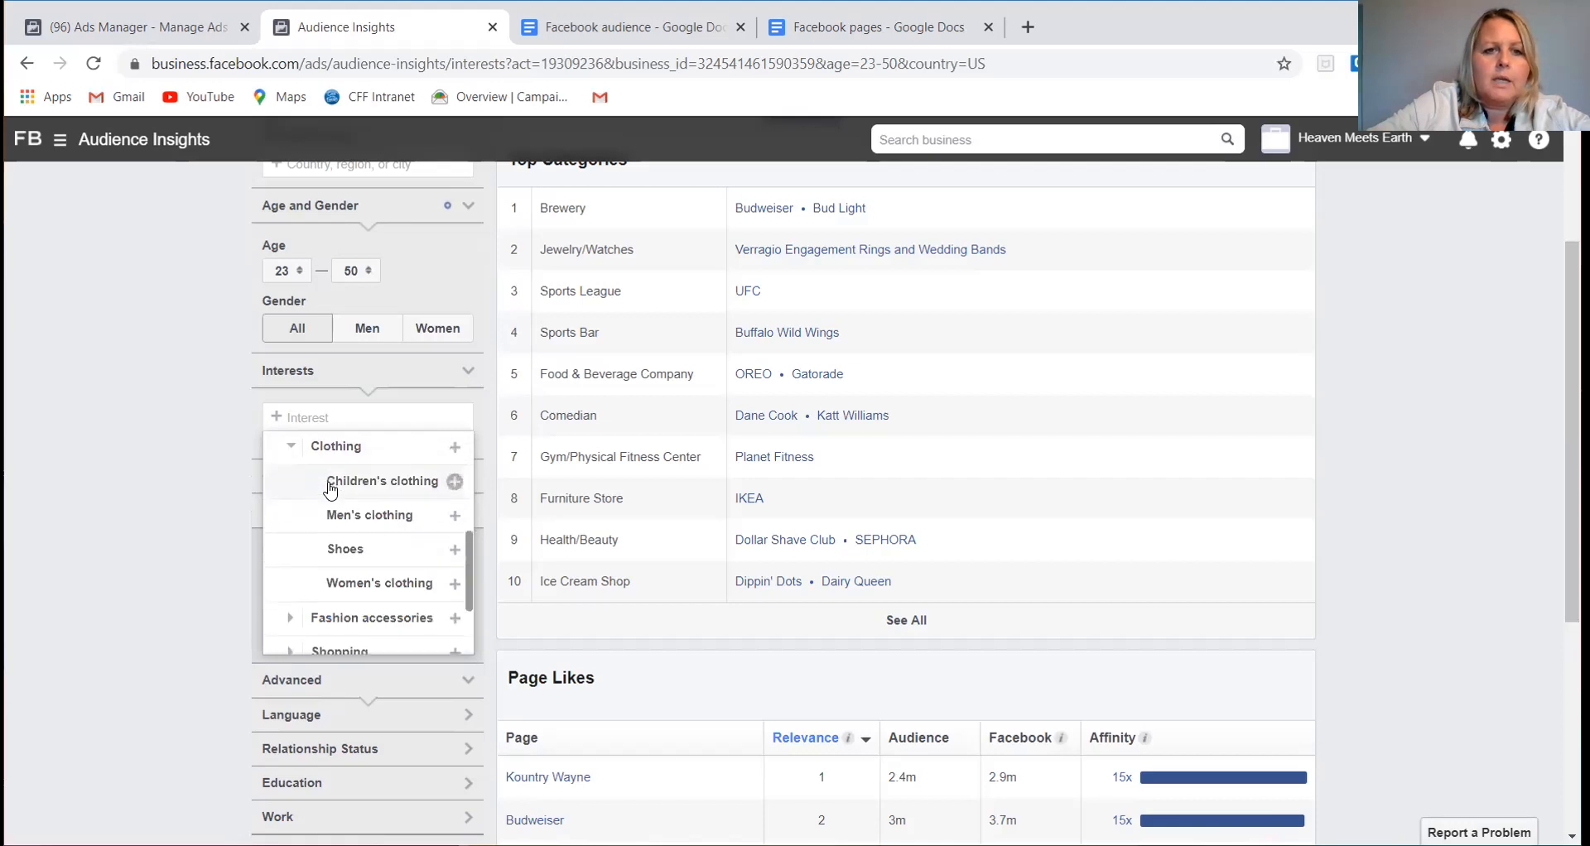
pyautogui.click(337, 583)
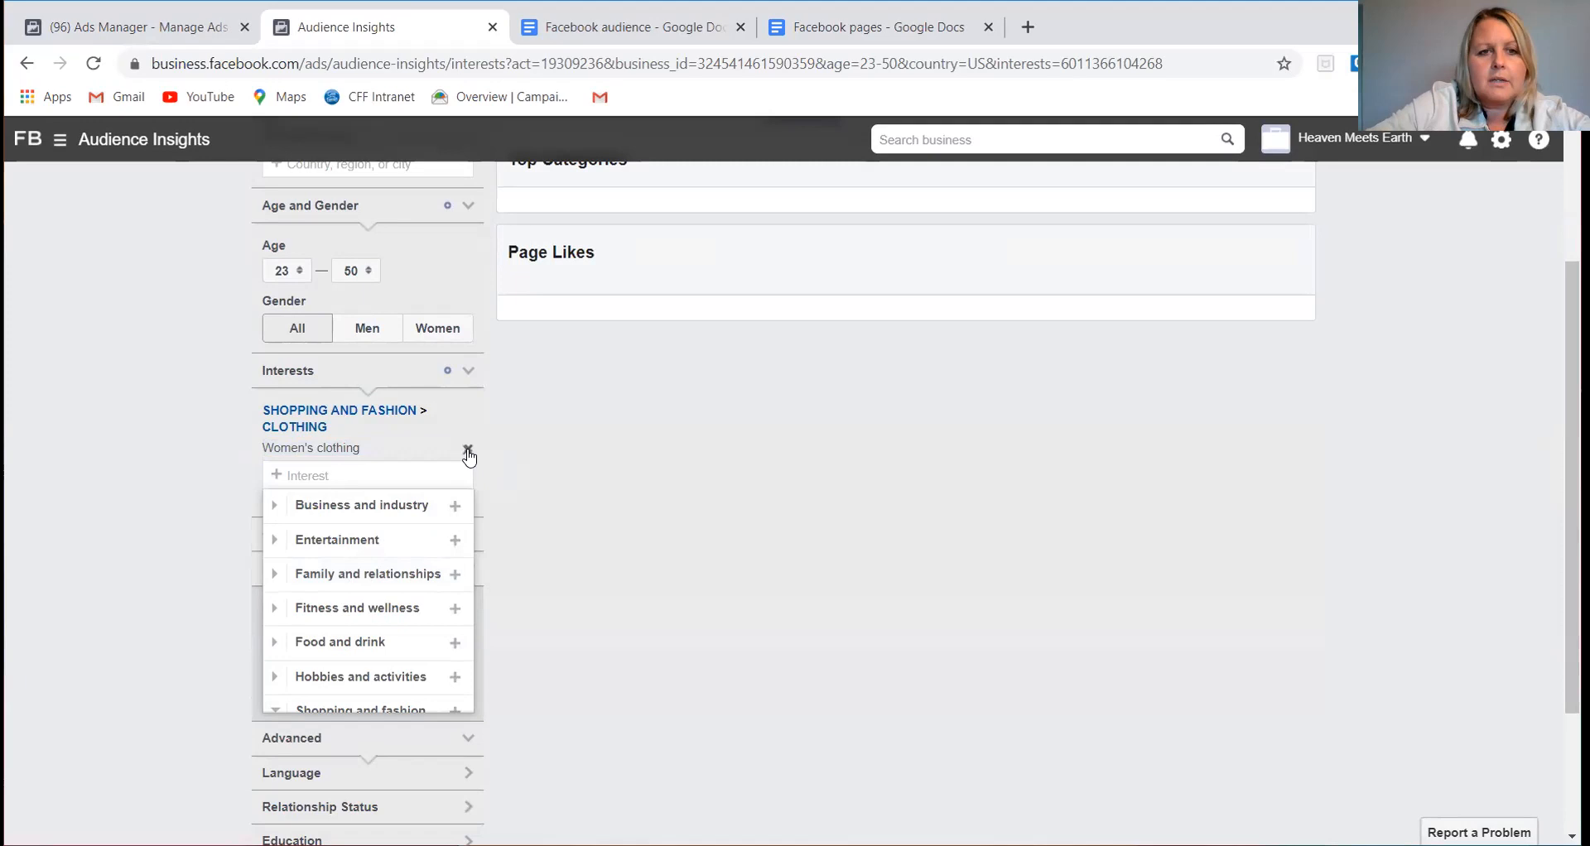
pyautogui.click(467, 451)
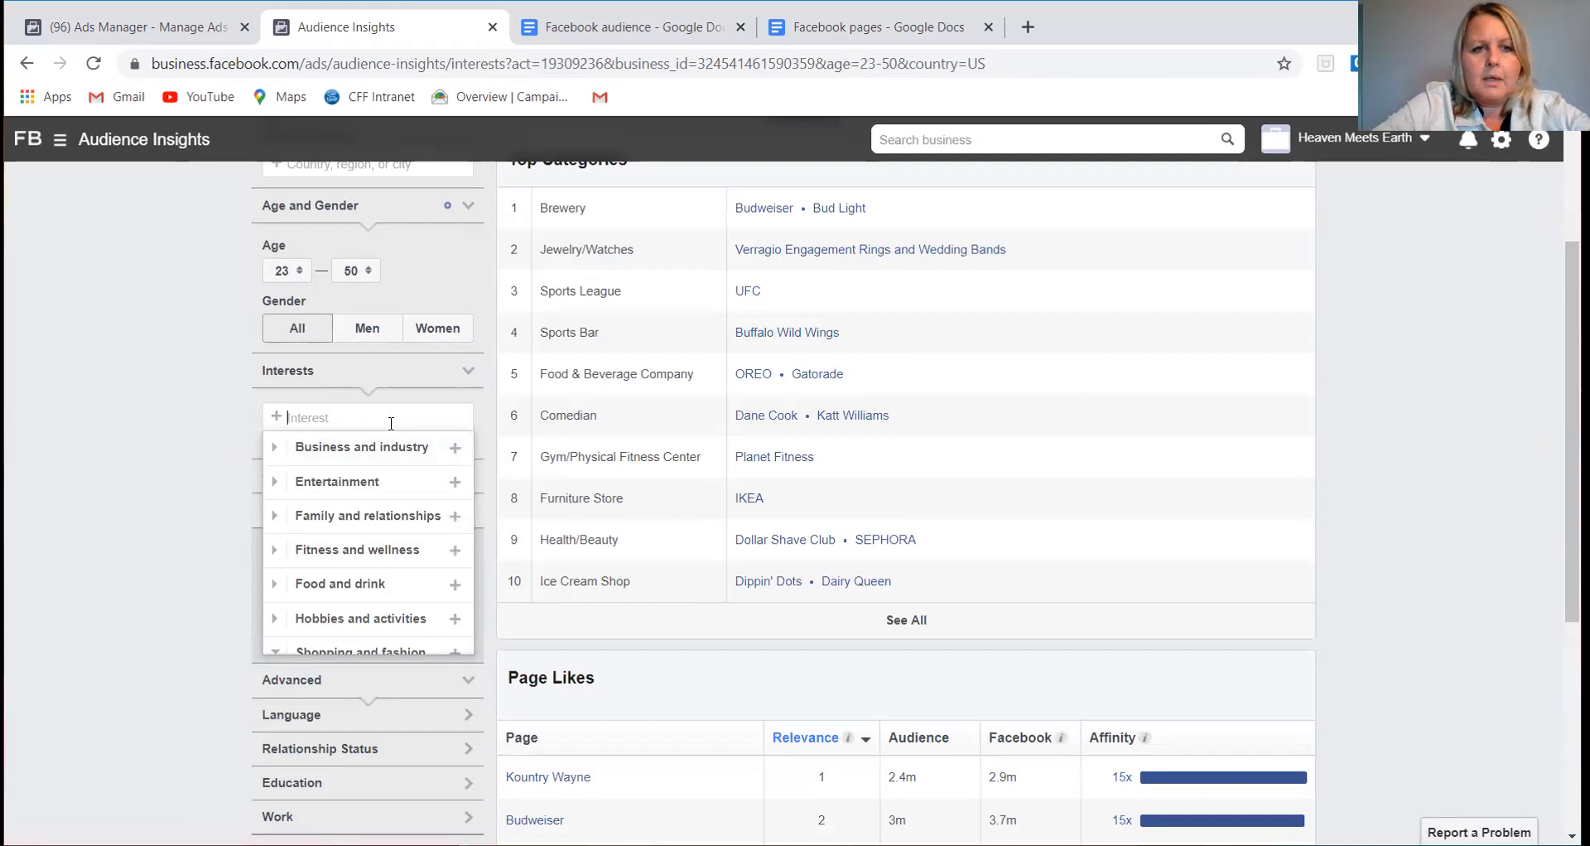
# - Try the Marks and Spencer employer entry as an audience interest, and remove it again
pyautogui.write('ma')
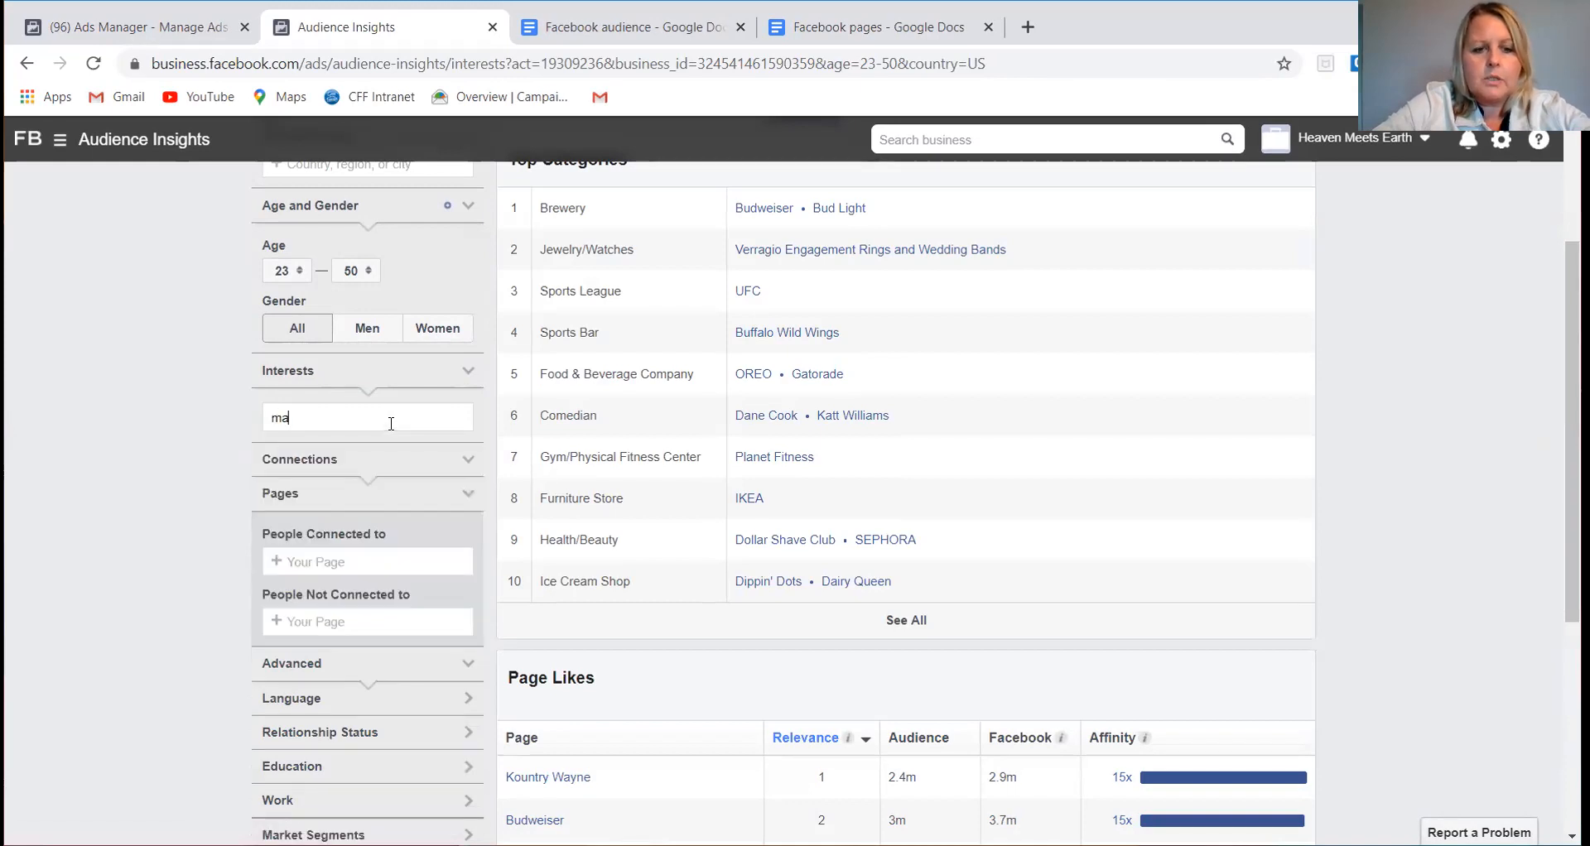
pyautogui.write('rks and')
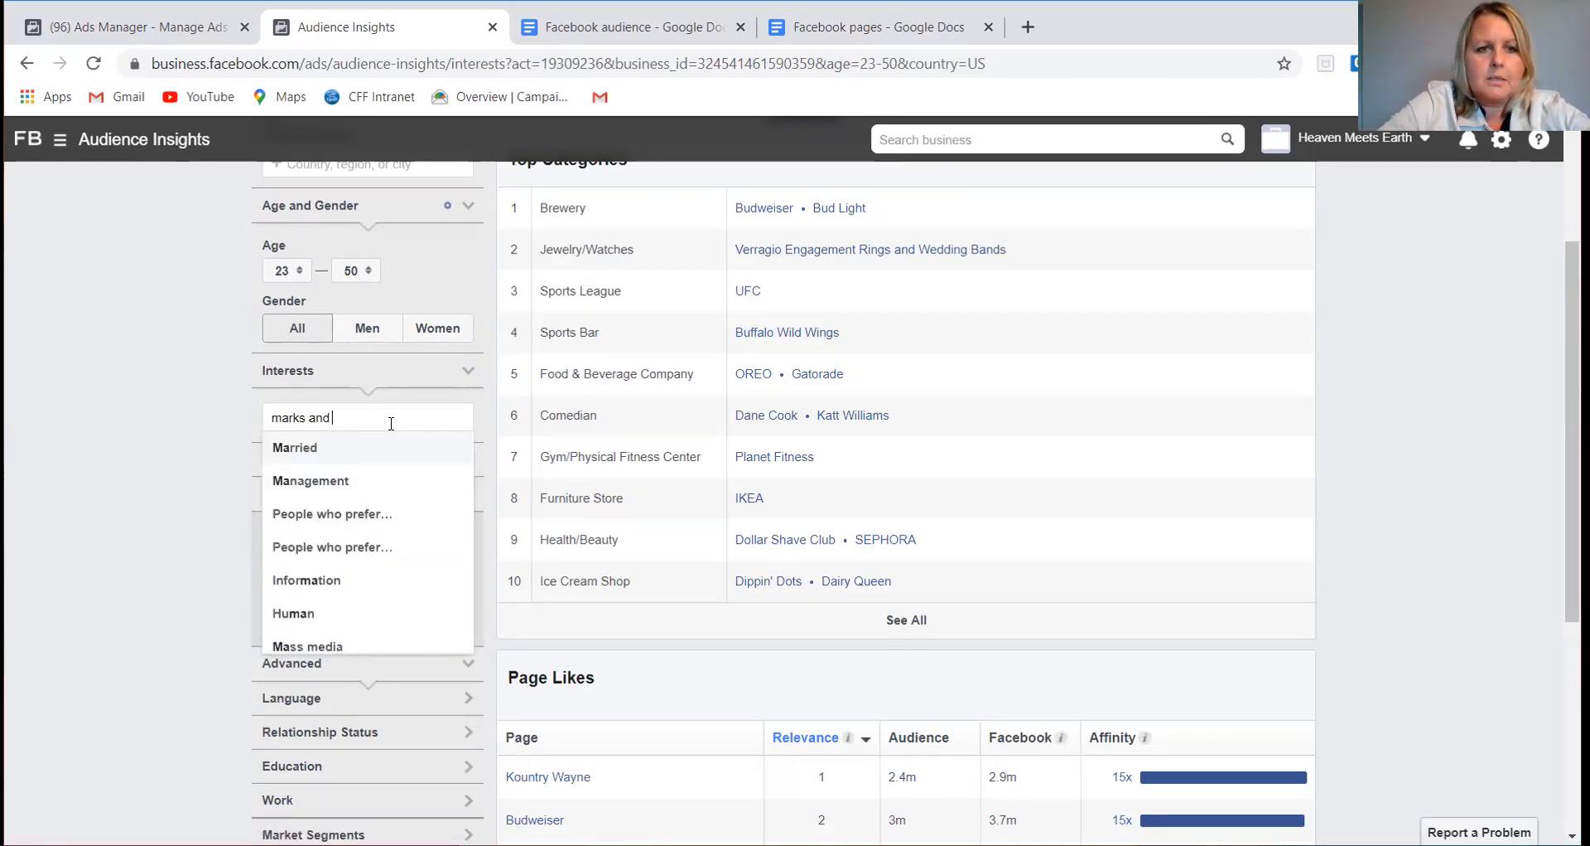
pyautogui.write(' spencer')
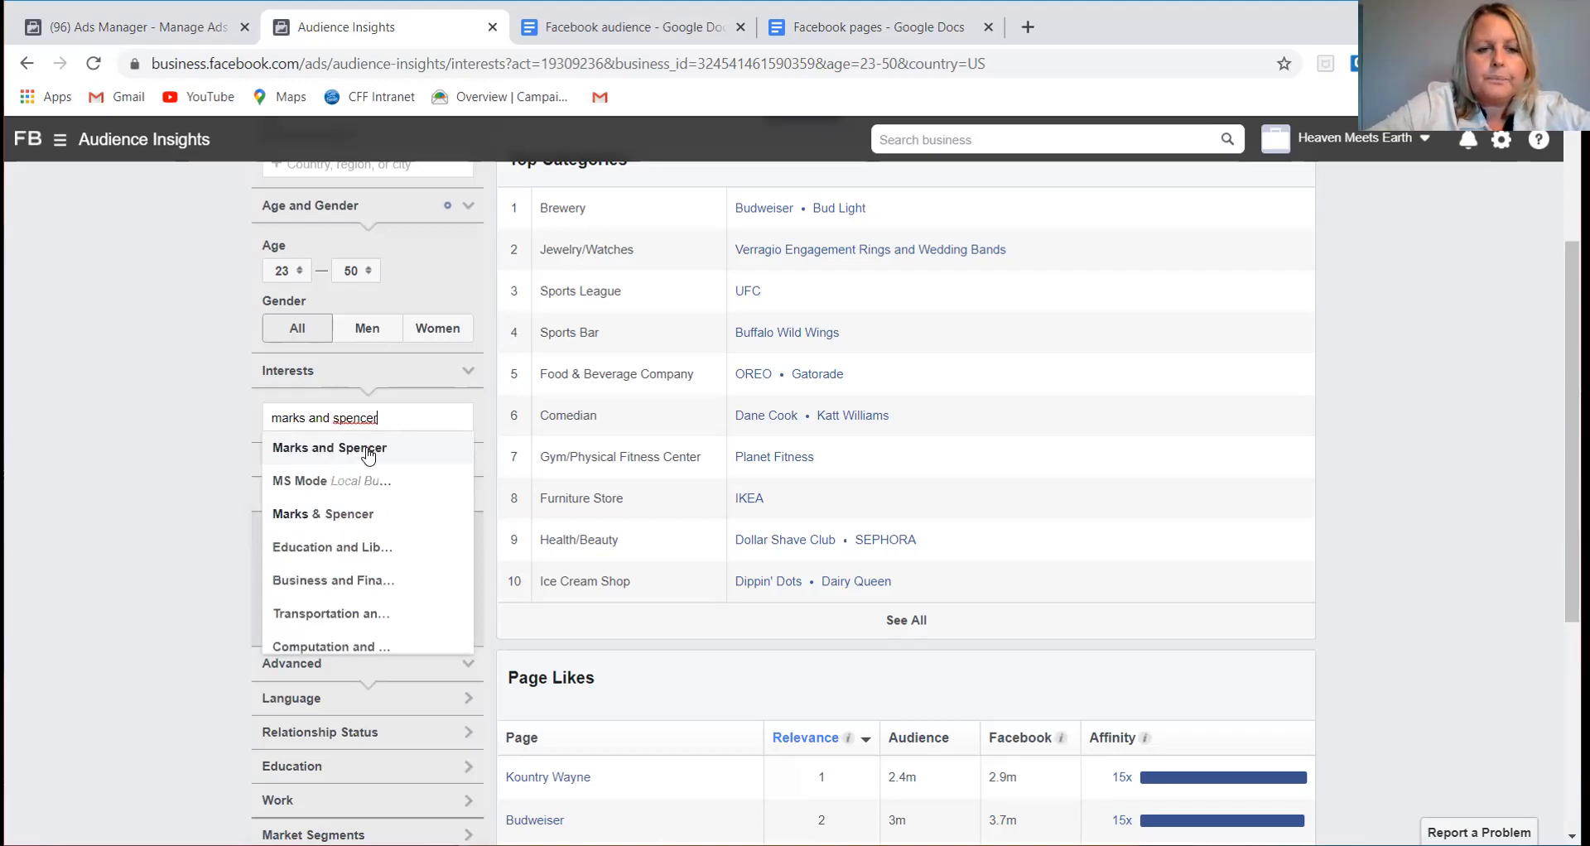
pyautogui.click(367, 451)
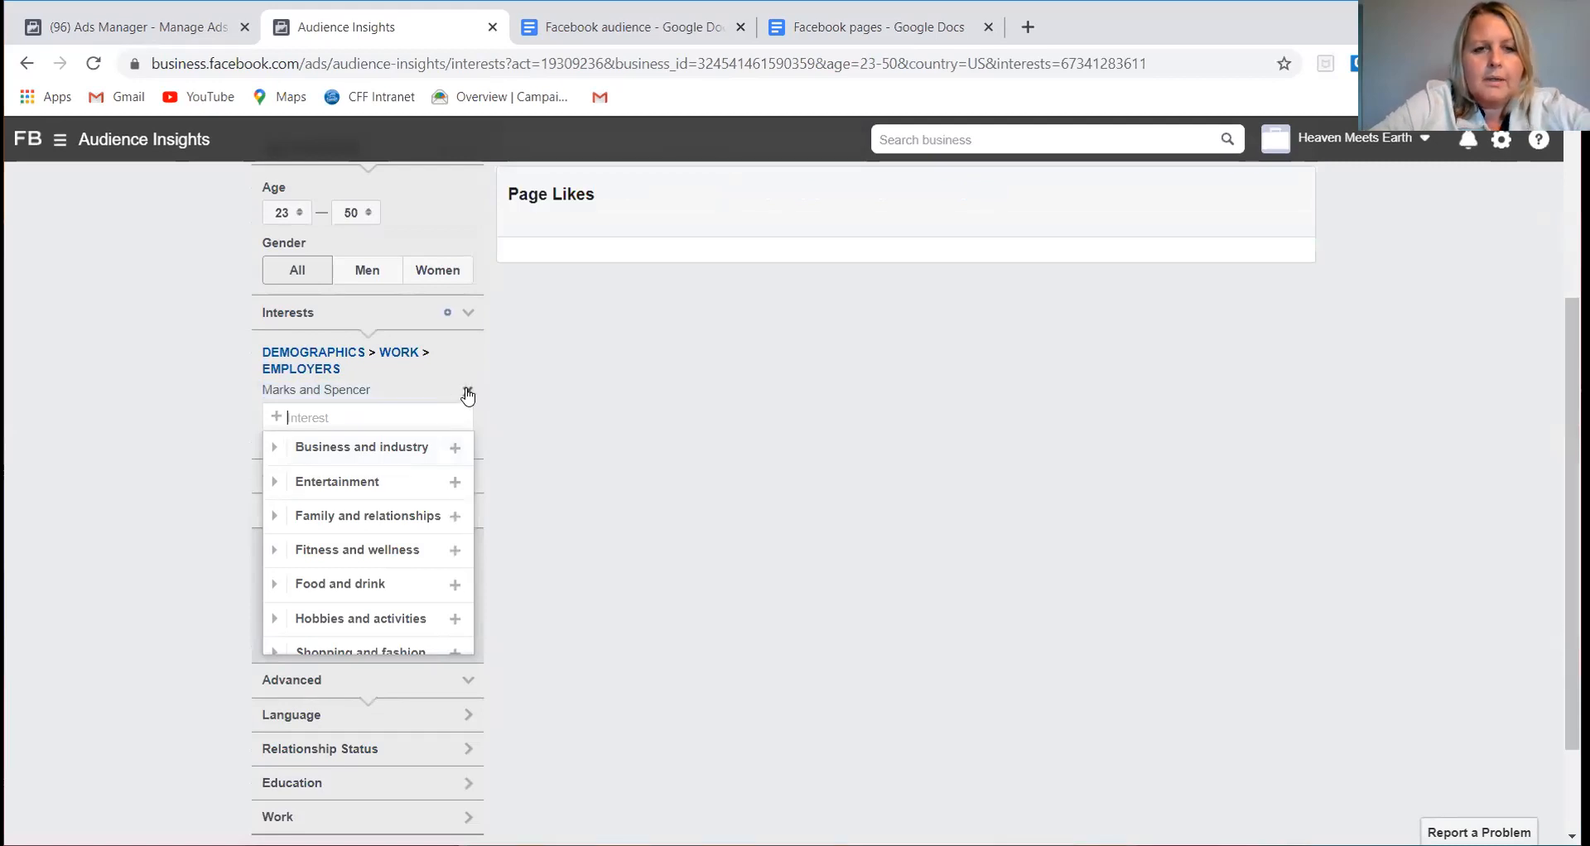
pyautogui.click(468, 395)
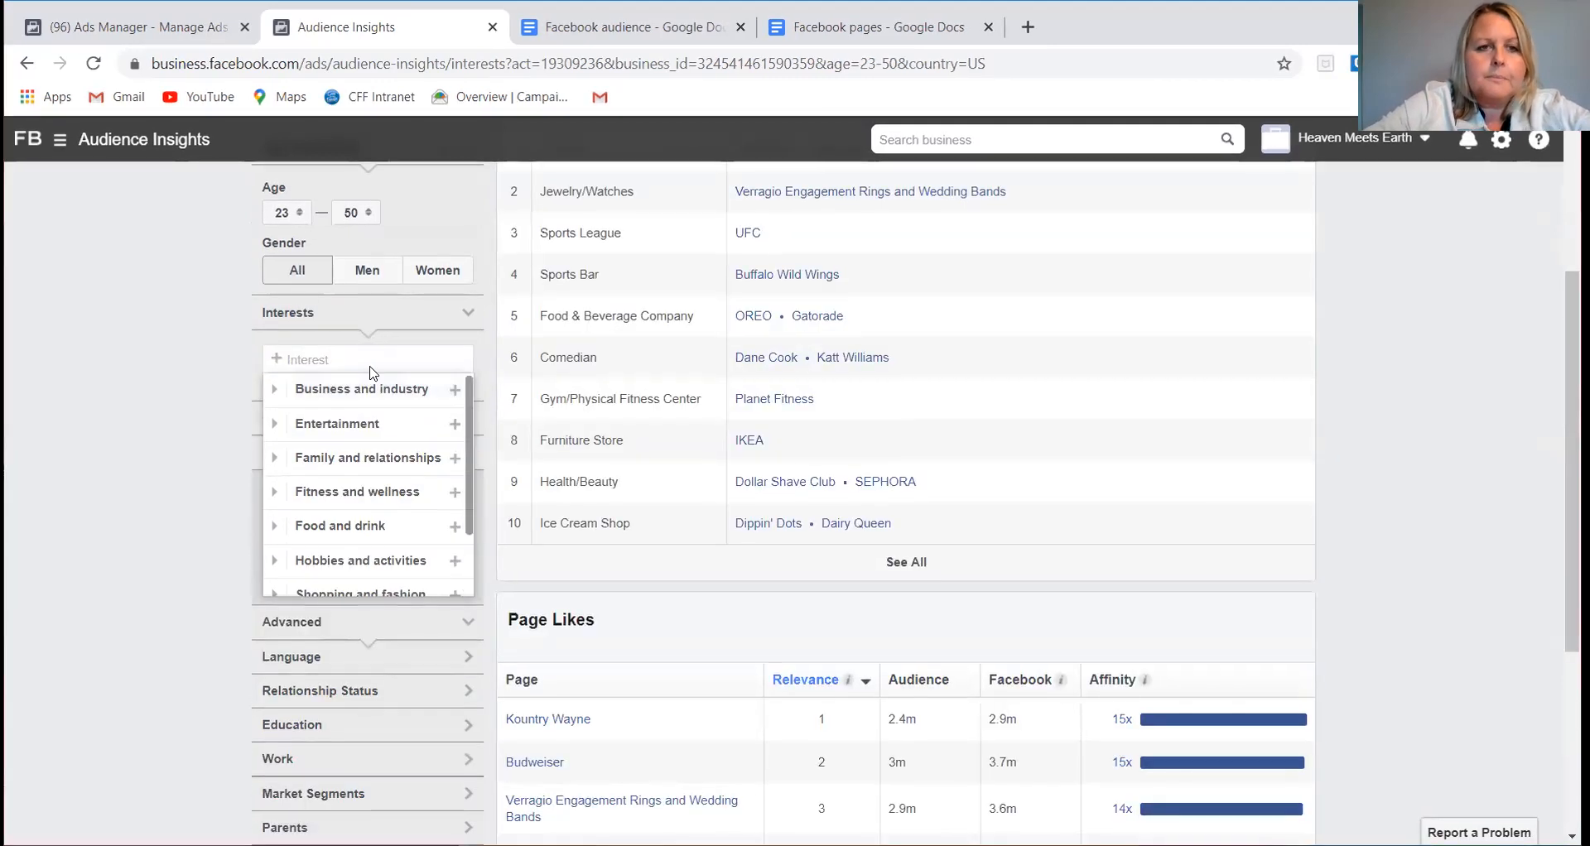
# - Add the additional interest Marks & Spencer to the audience and review the top categories its members like
pyautogui.write('marks')
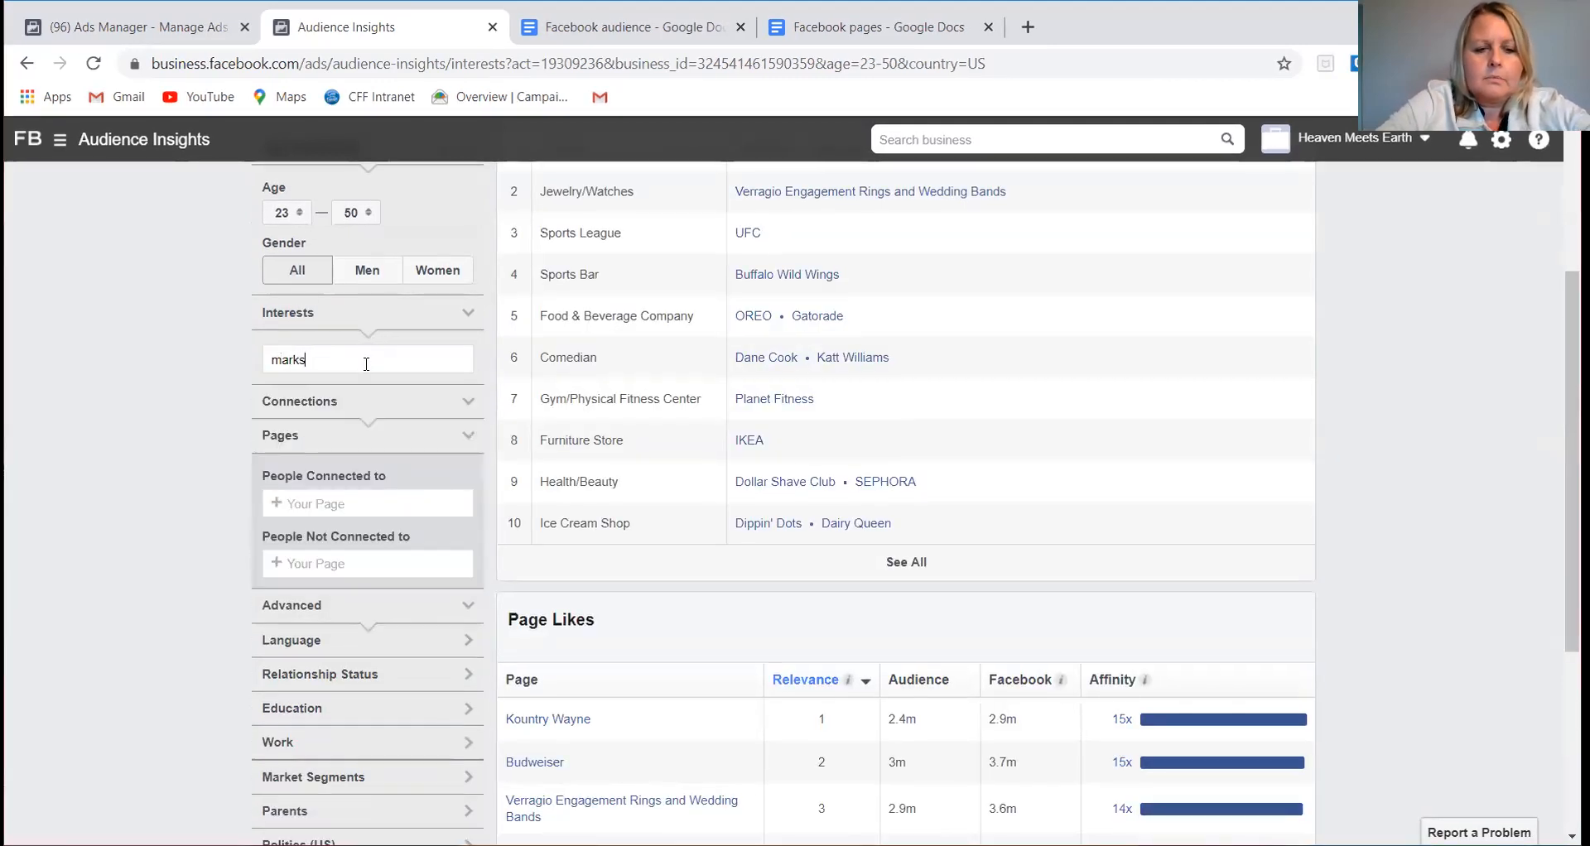
pyautogui.write(' and spoer')
pyautogui.press('BackSpace')
pyautogui.press('BackSpace')
pyautogui.press('BackSpace')
pyautogui.write('ence')
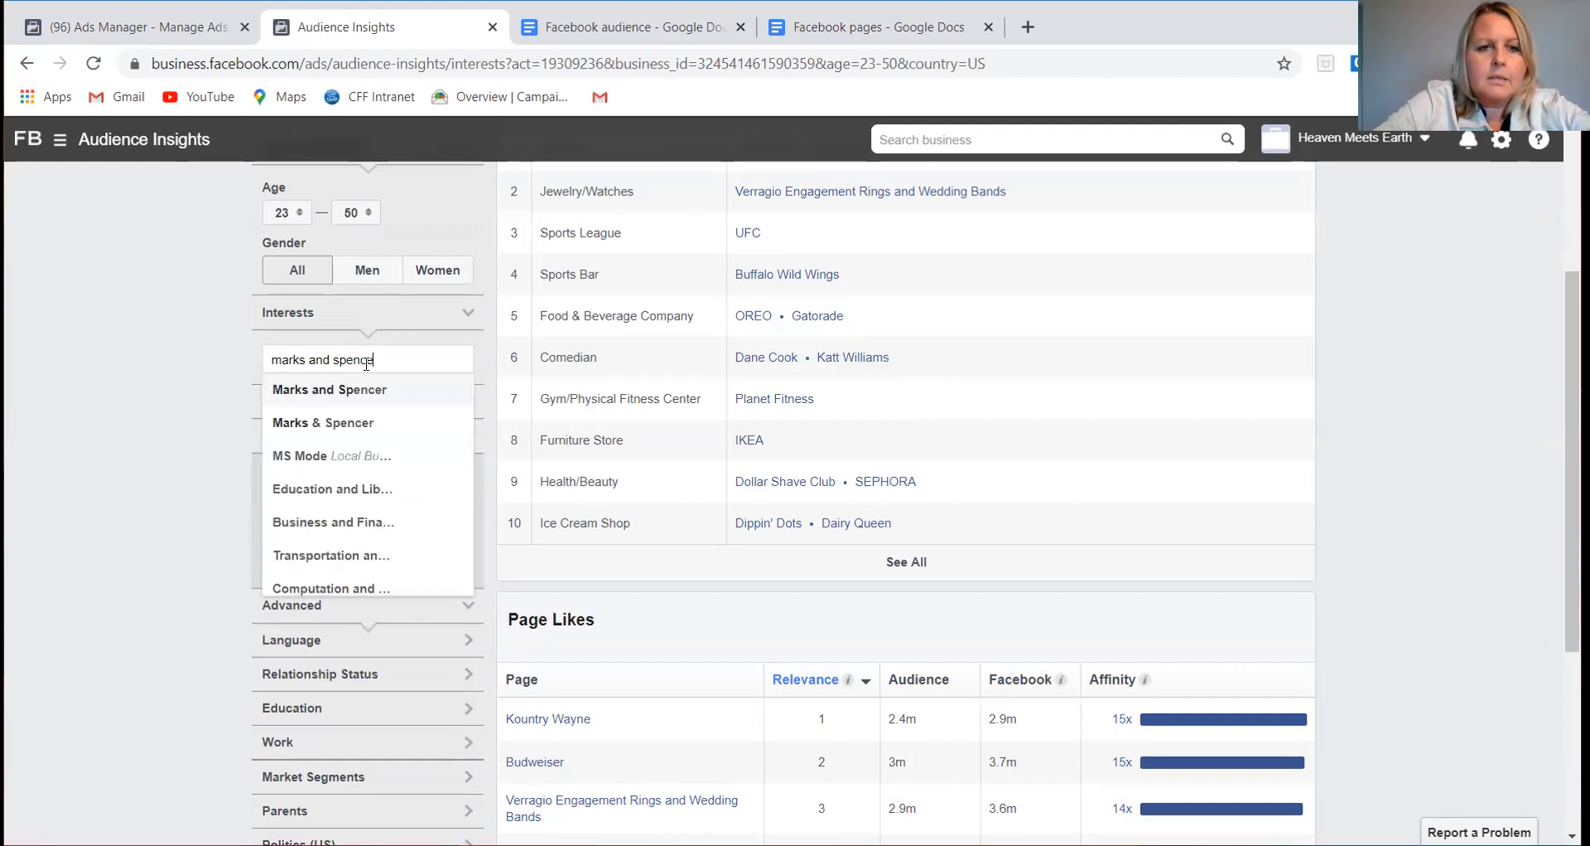
pyautogui.click(356, 425)
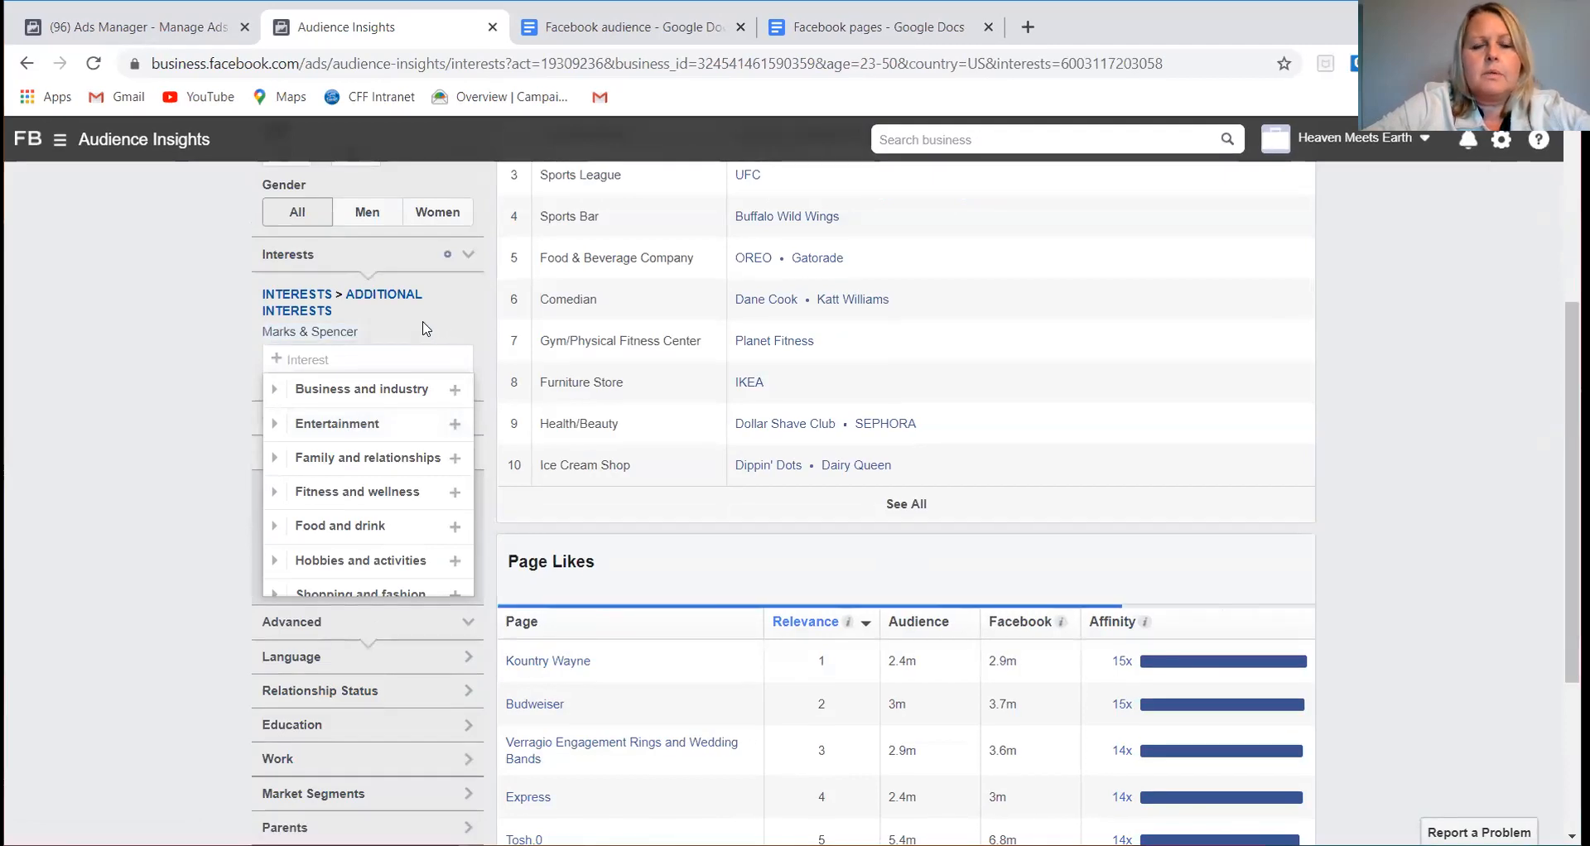
pyautogui.scroll(2, 997, 350)
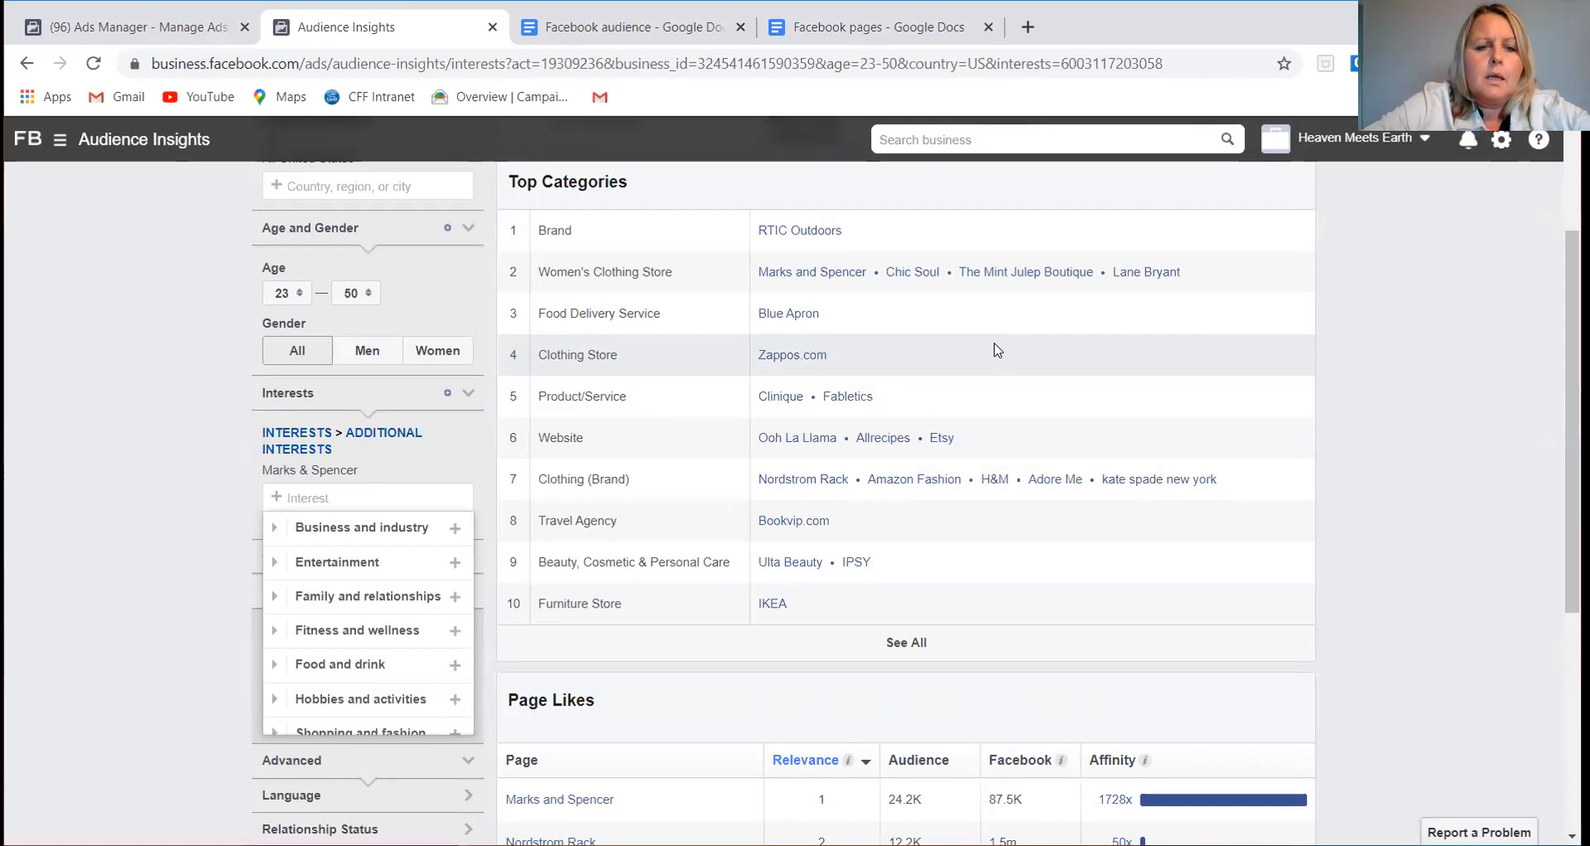
pyautogui.scroll(1, 998, 349)
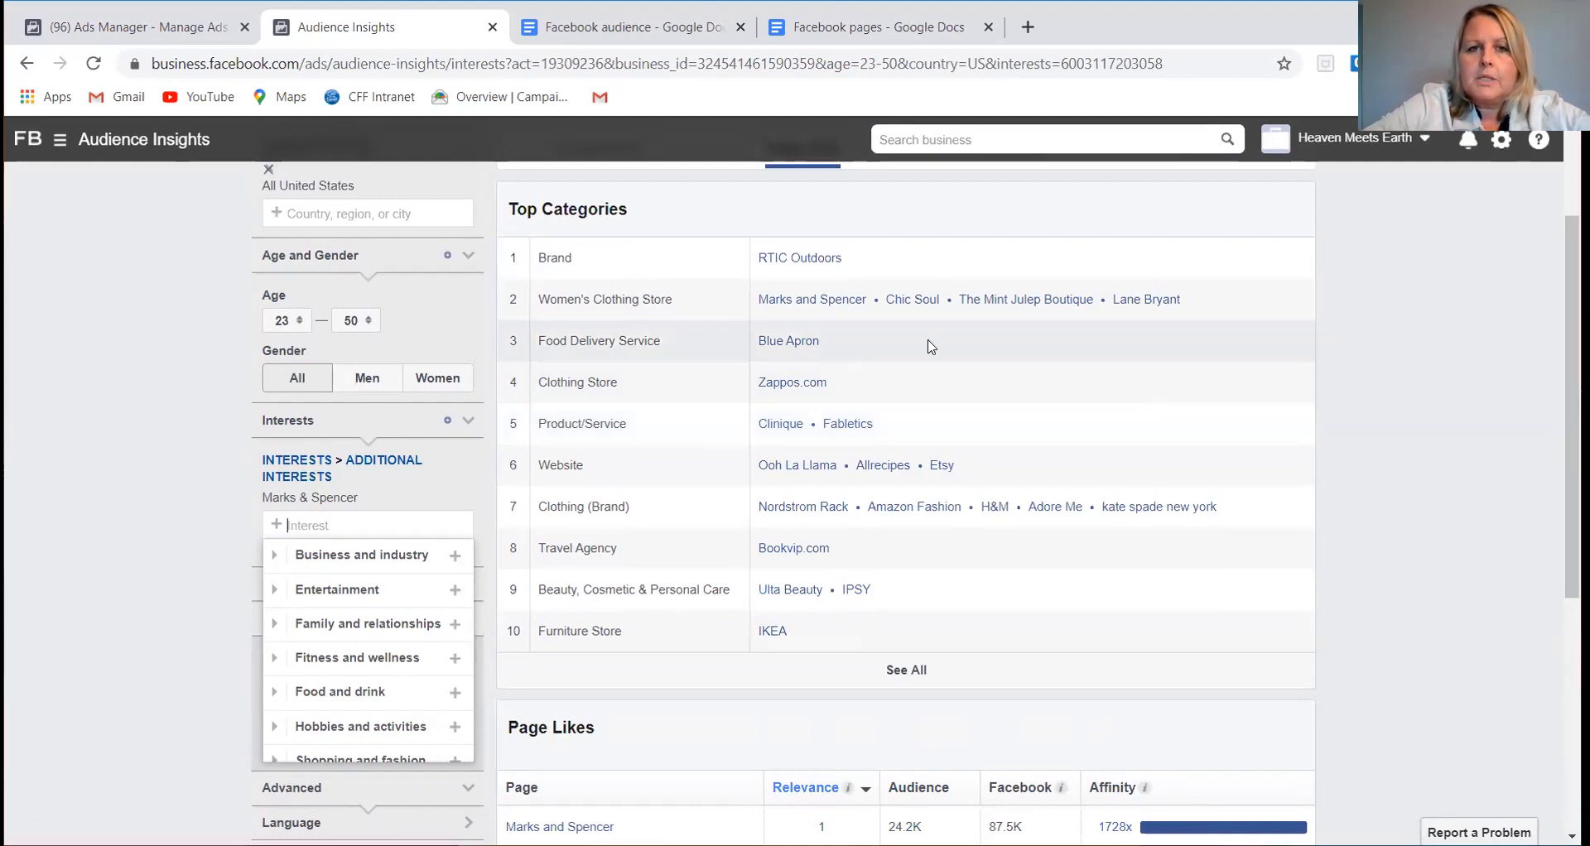
# - Examine the audience size and the top page categories for the Marks & Spencer interest, and try to expand the full category list
pyautogui.scroll(2, 934, 348)
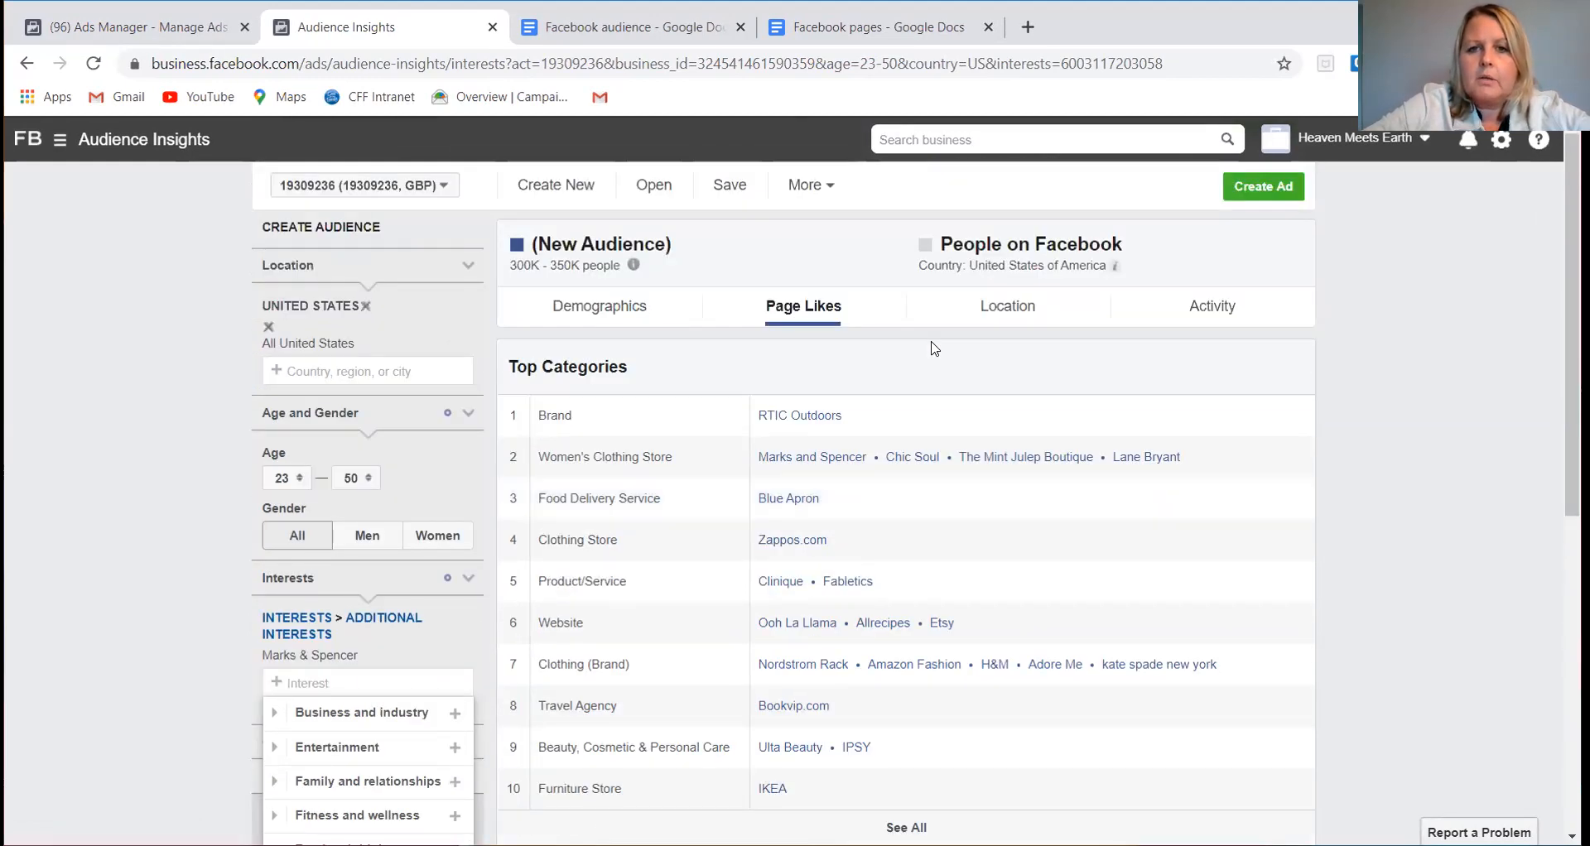
pyautogui.scroll(-1, 934, 347)
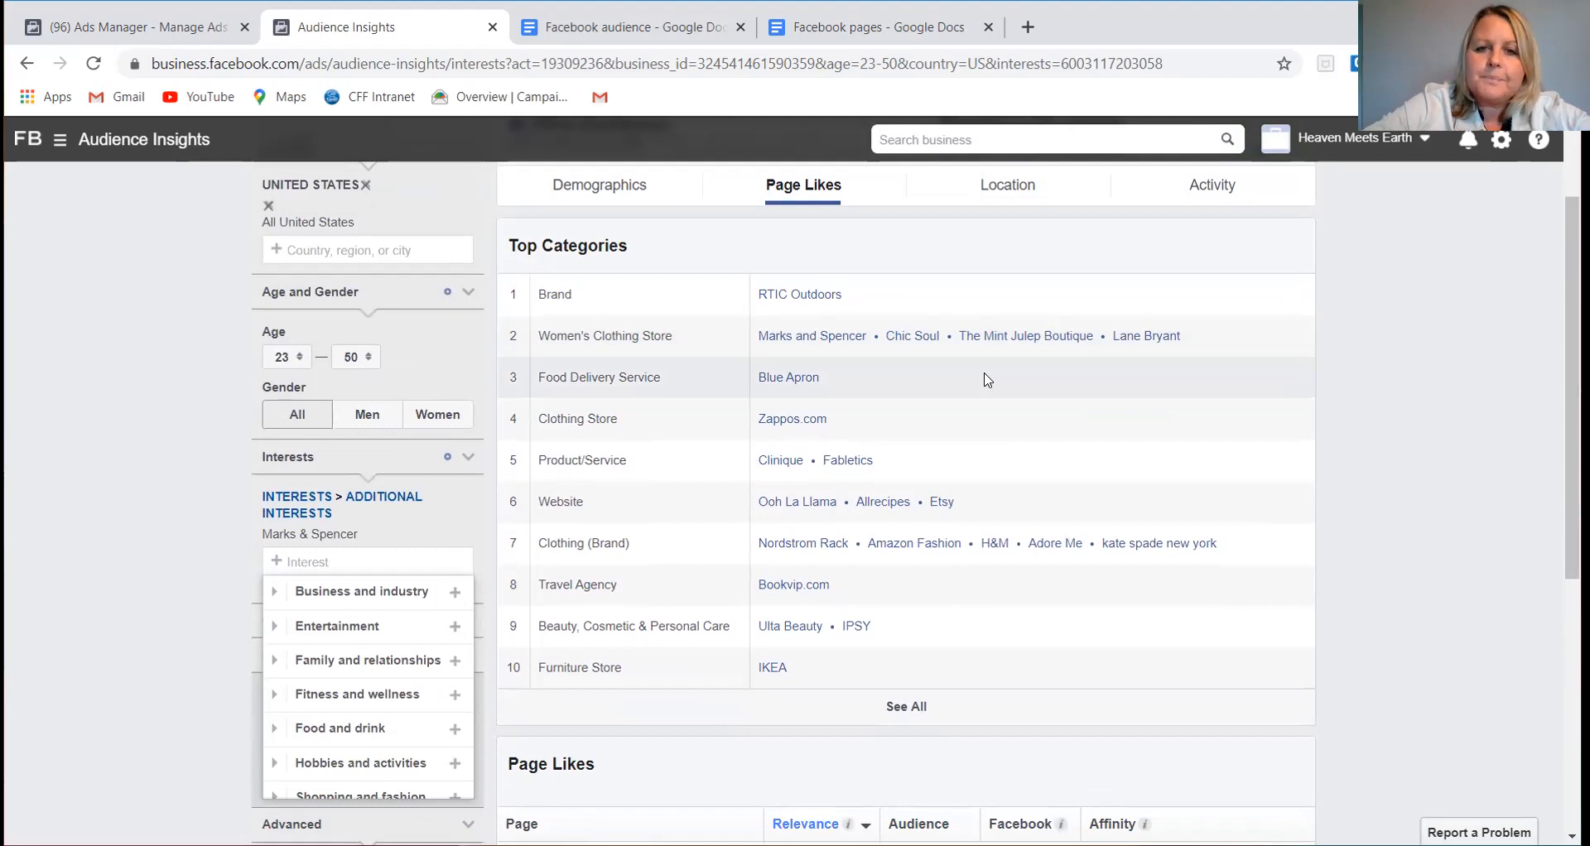
pyautogui.scroll(-1, 986, 378)
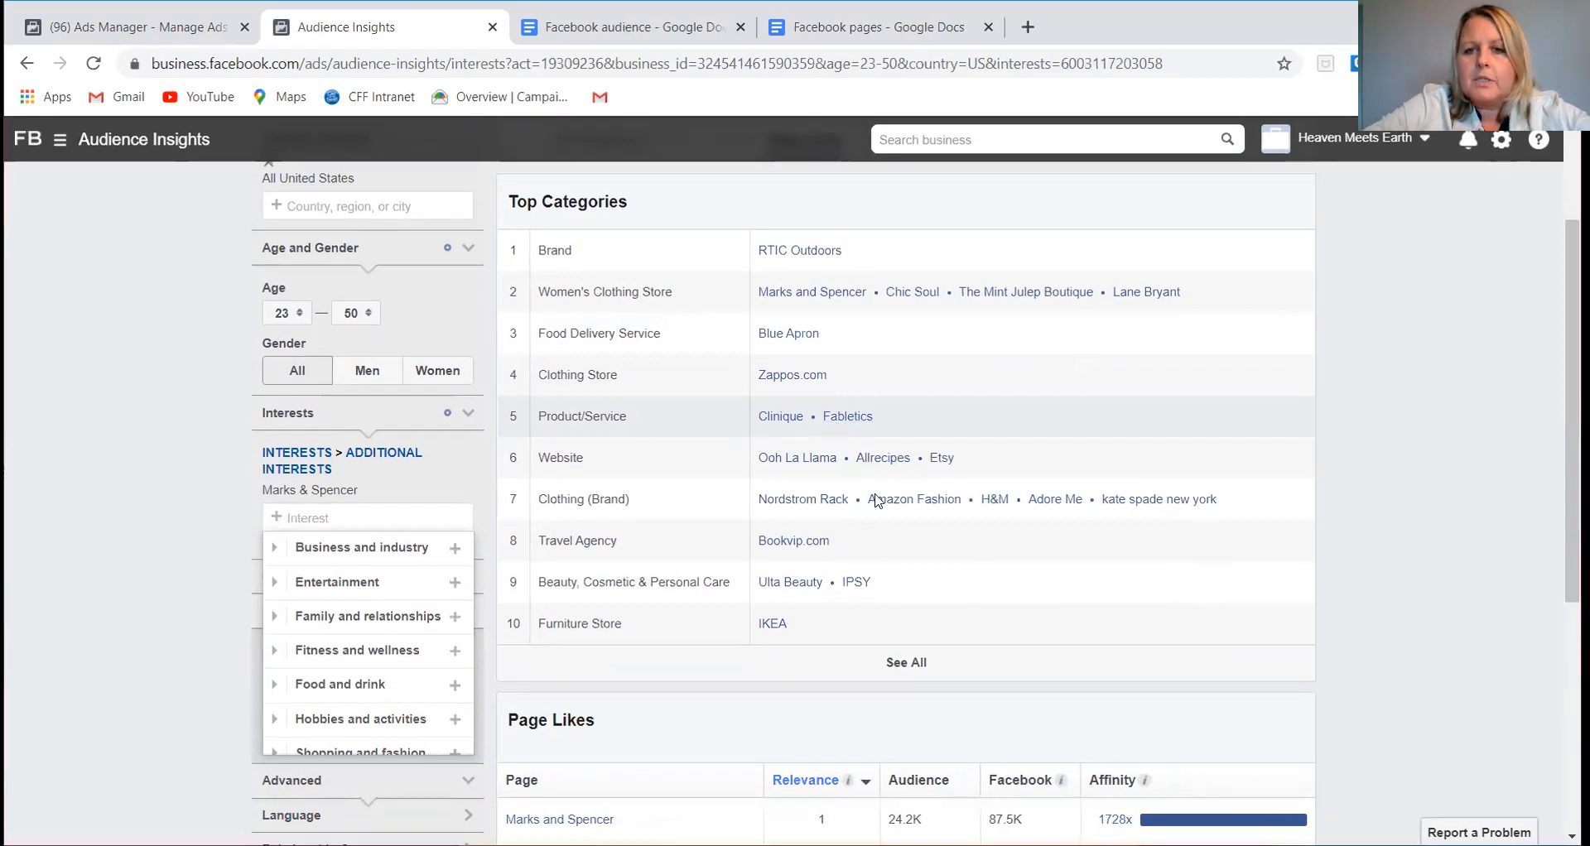
pyautogui.scroll(-1, 958, 516)
pyautogui.scroll(-1, 958, 522)
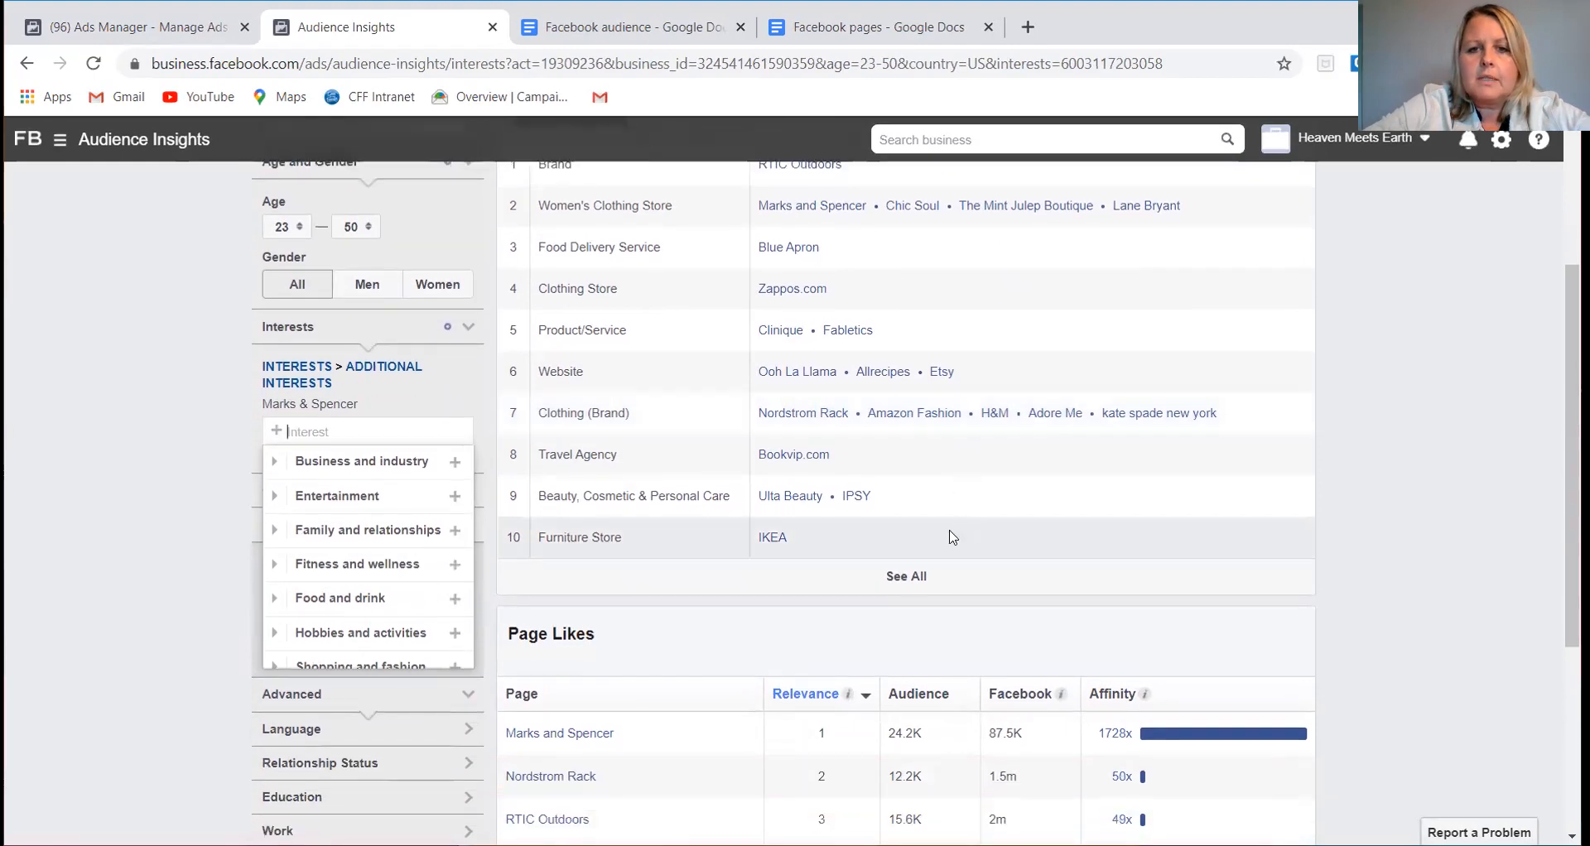
pyautogui.click(912, 578)
pyautogui.click(912, 578)
pyautogui.scroll(1, 967, 389)
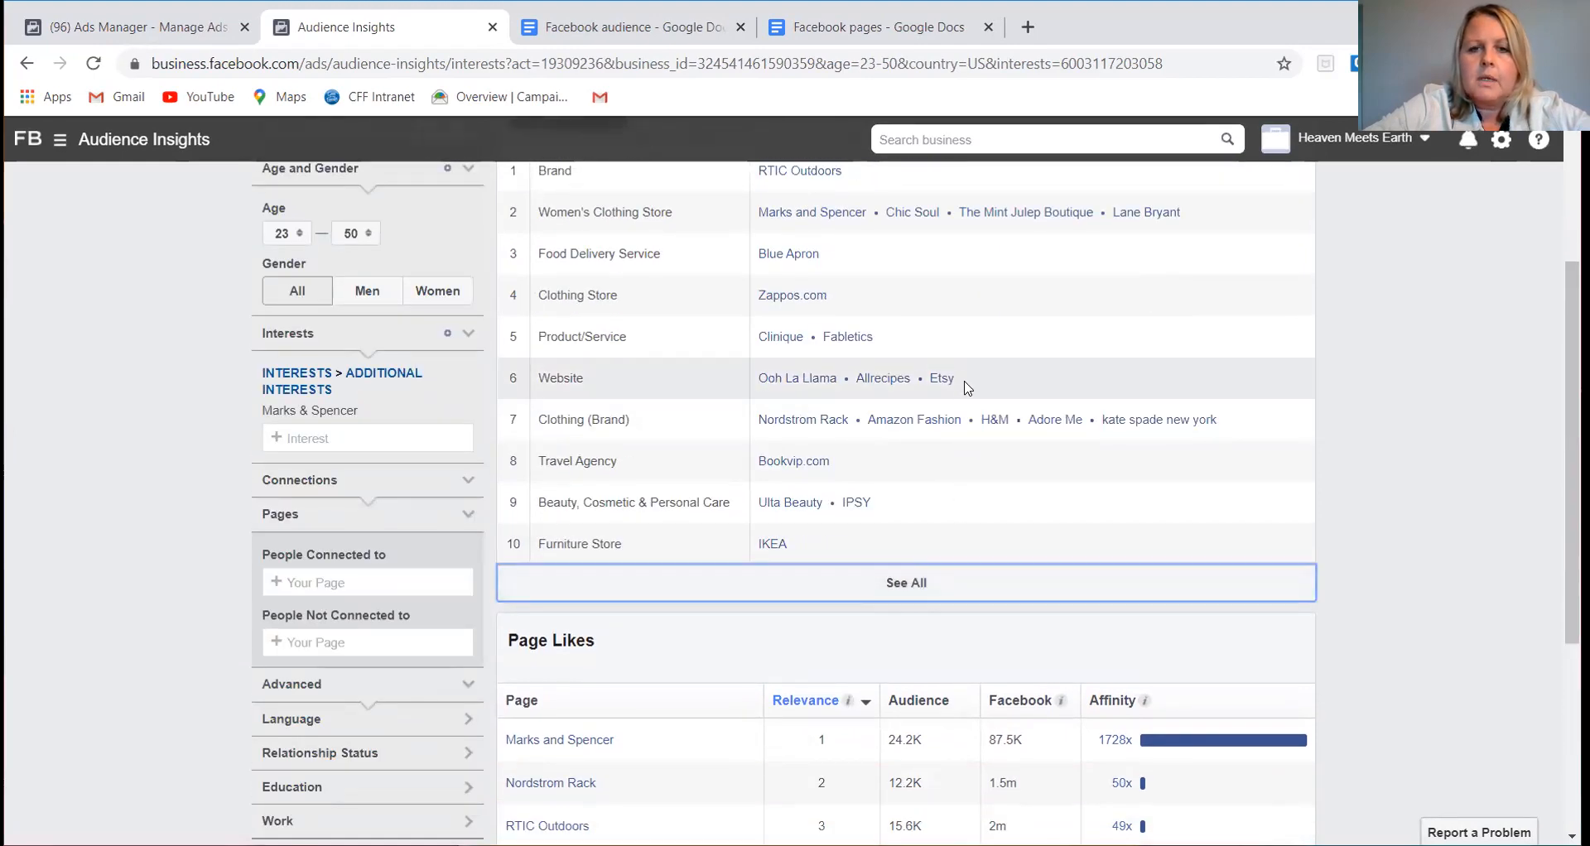
pyautogui.scroll(3, 967, 388)
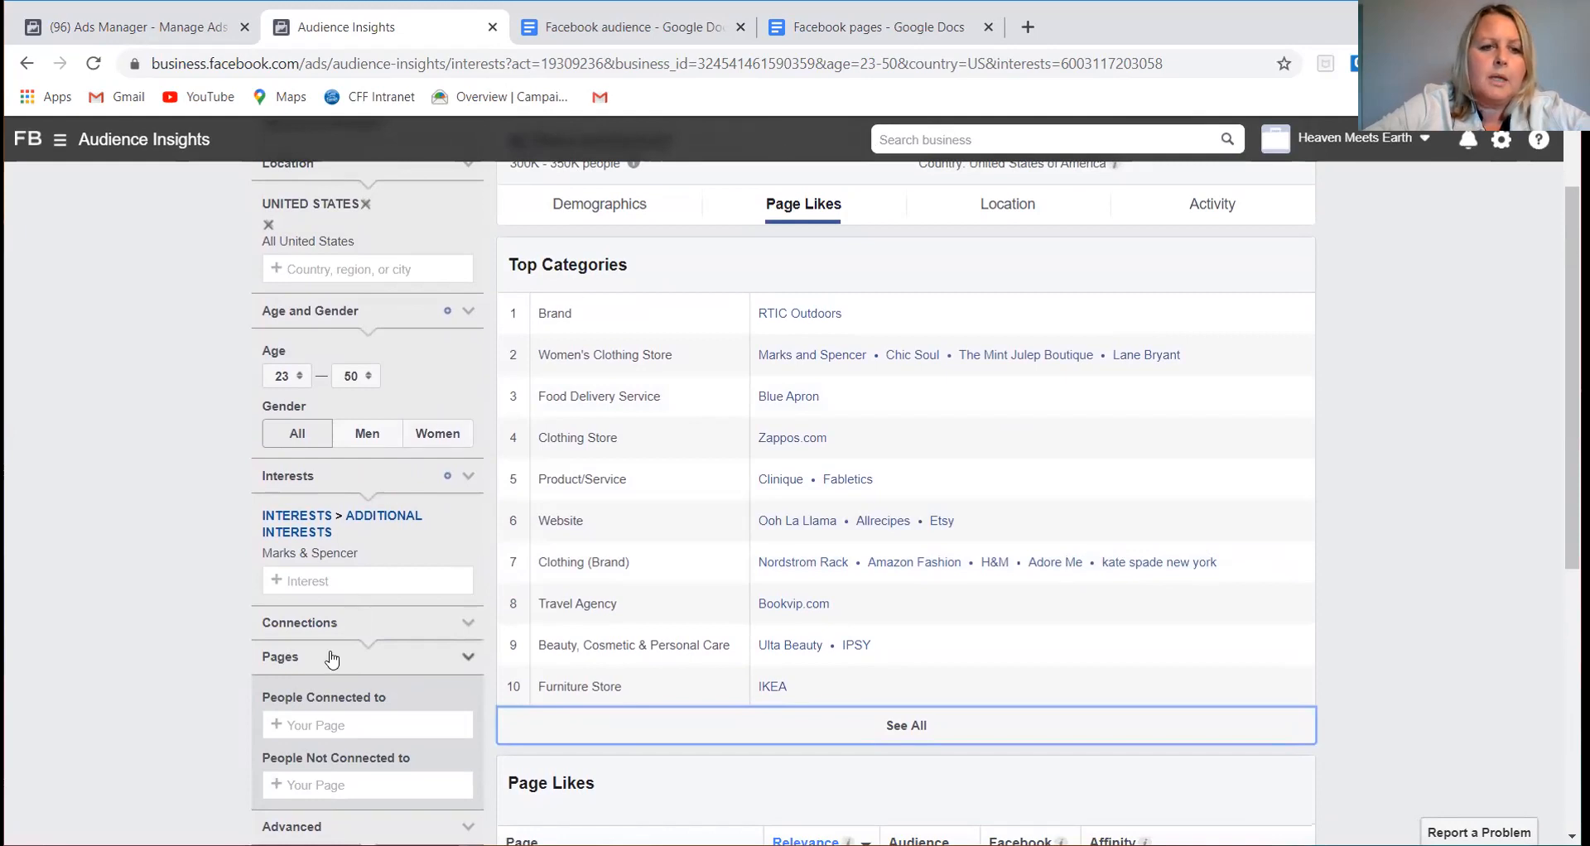
# - Replace the Marks & Spencer interest with the additional interest Bible
pyautogui.click(468, 555)
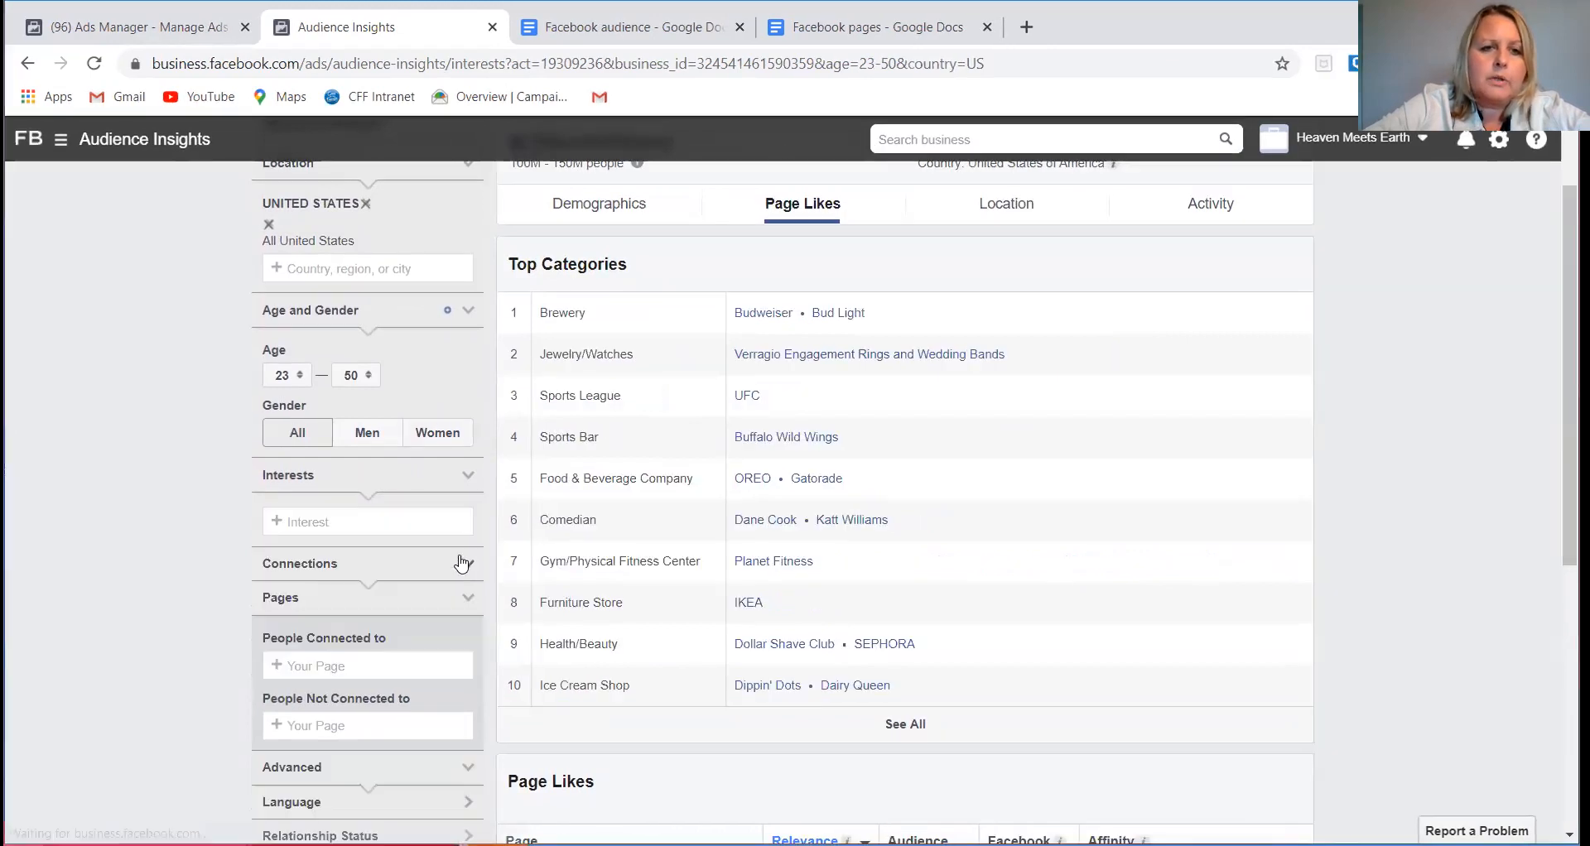
pyautogui.click(406, 522)
pyautogui.write('nik')
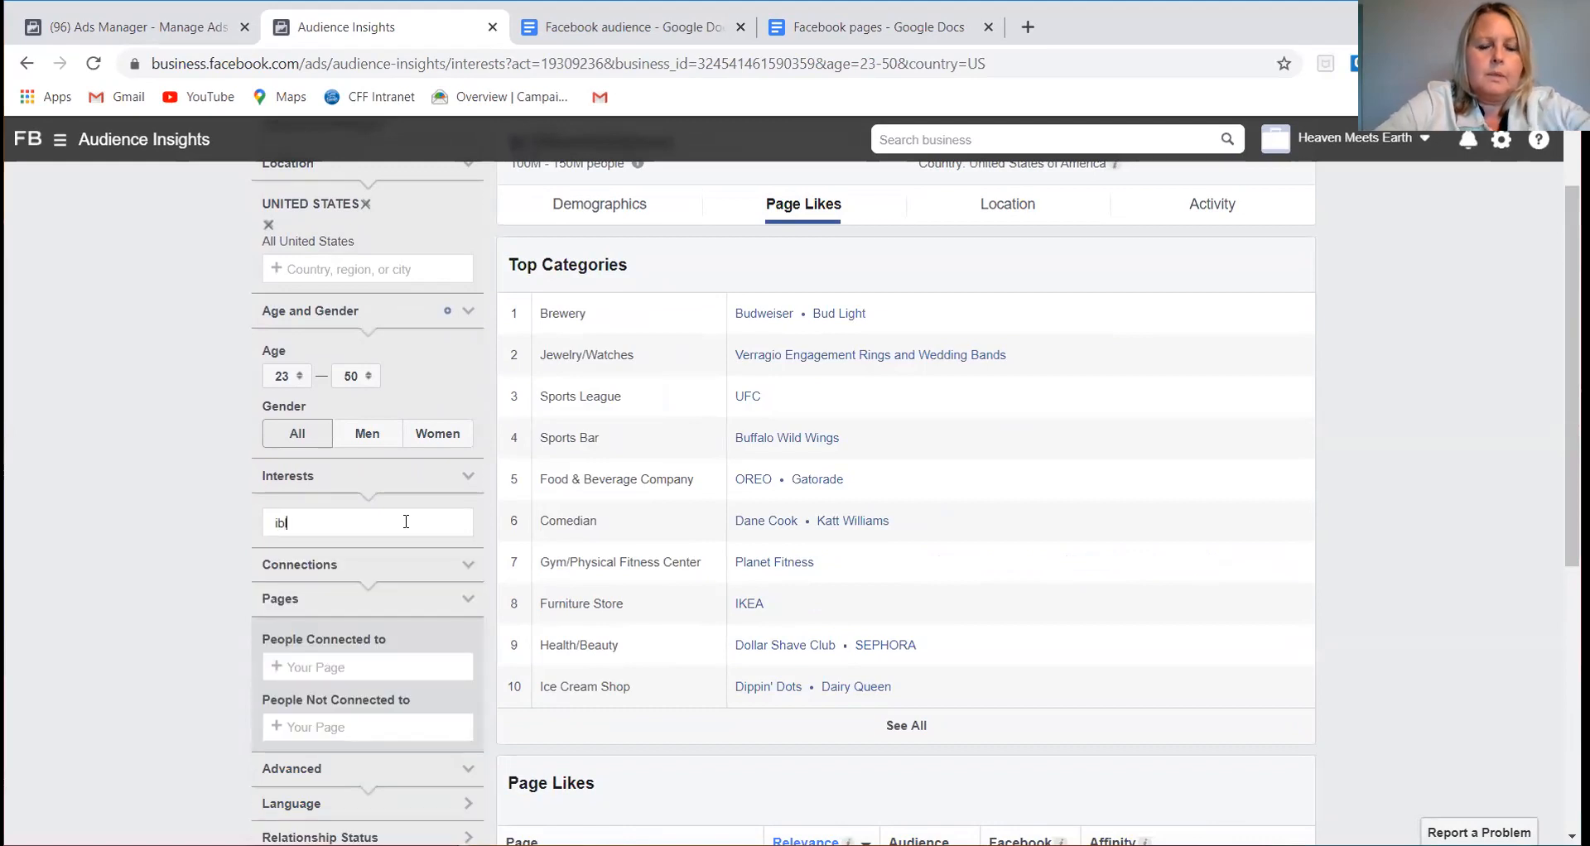
pyautogui.press('BackSpace')
pyautogui.press('BackSpace')
pyautogui.press('BackSpace')
pyautogui.write('ble')
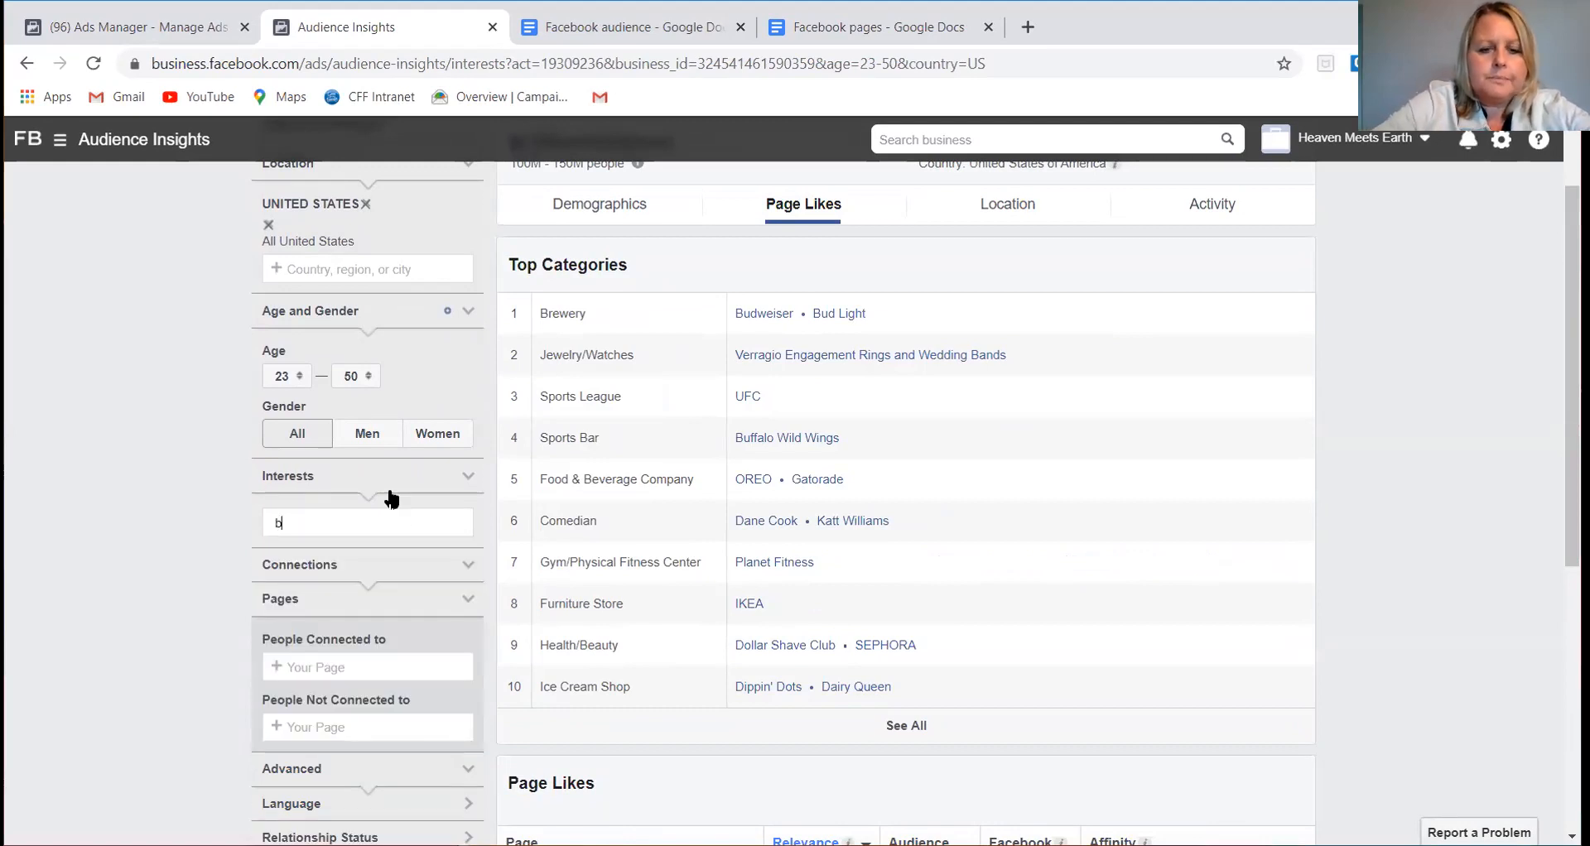
pyautogui.press('BackSpace')
pyautogui.press('BackSpace')
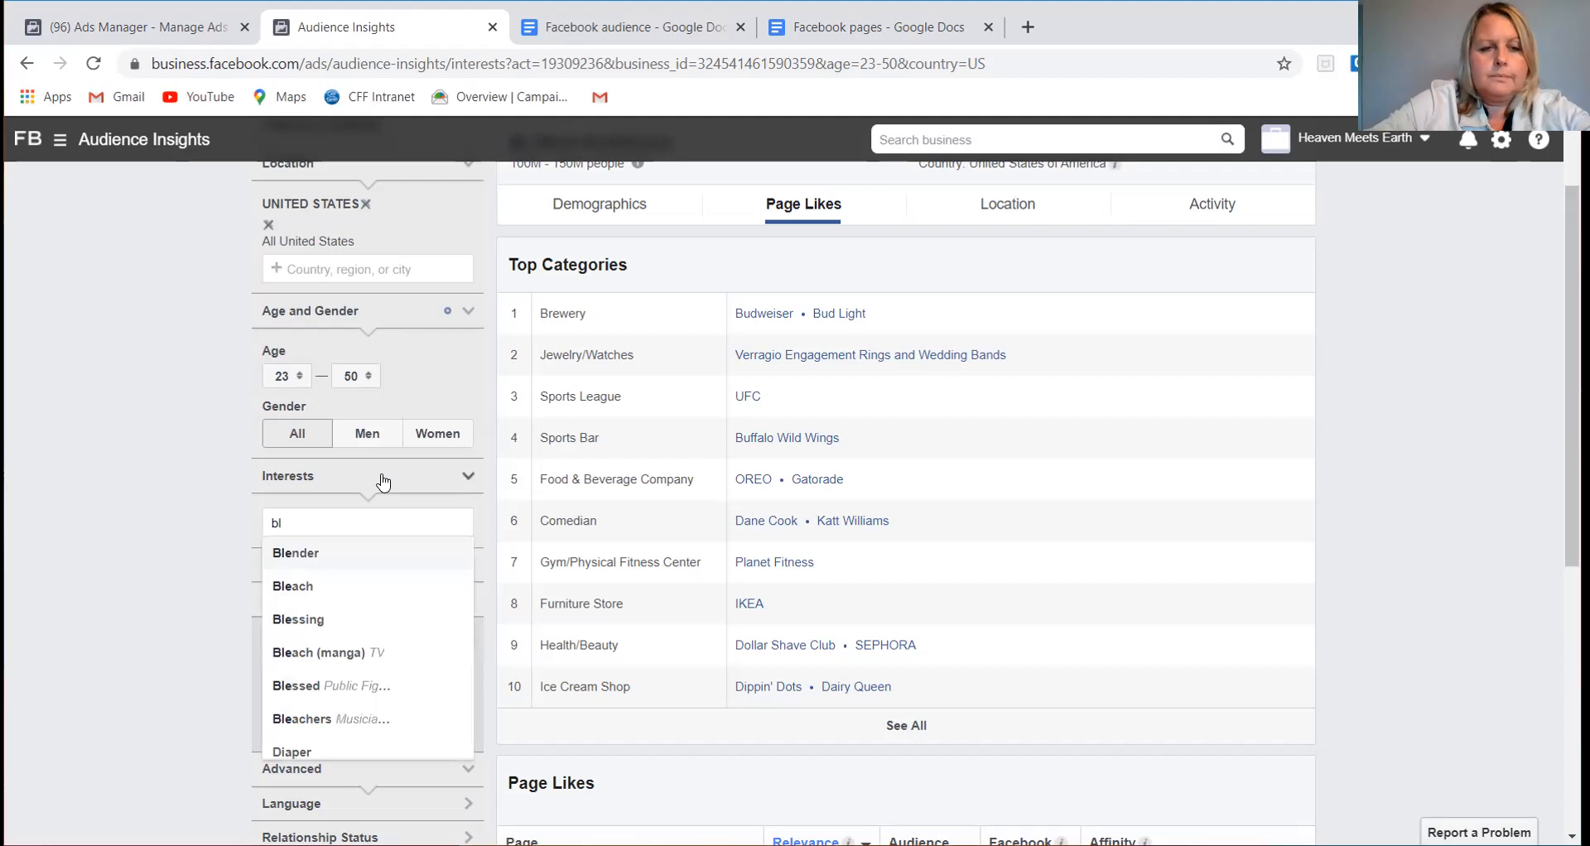
pyautogui.click(383, 482)
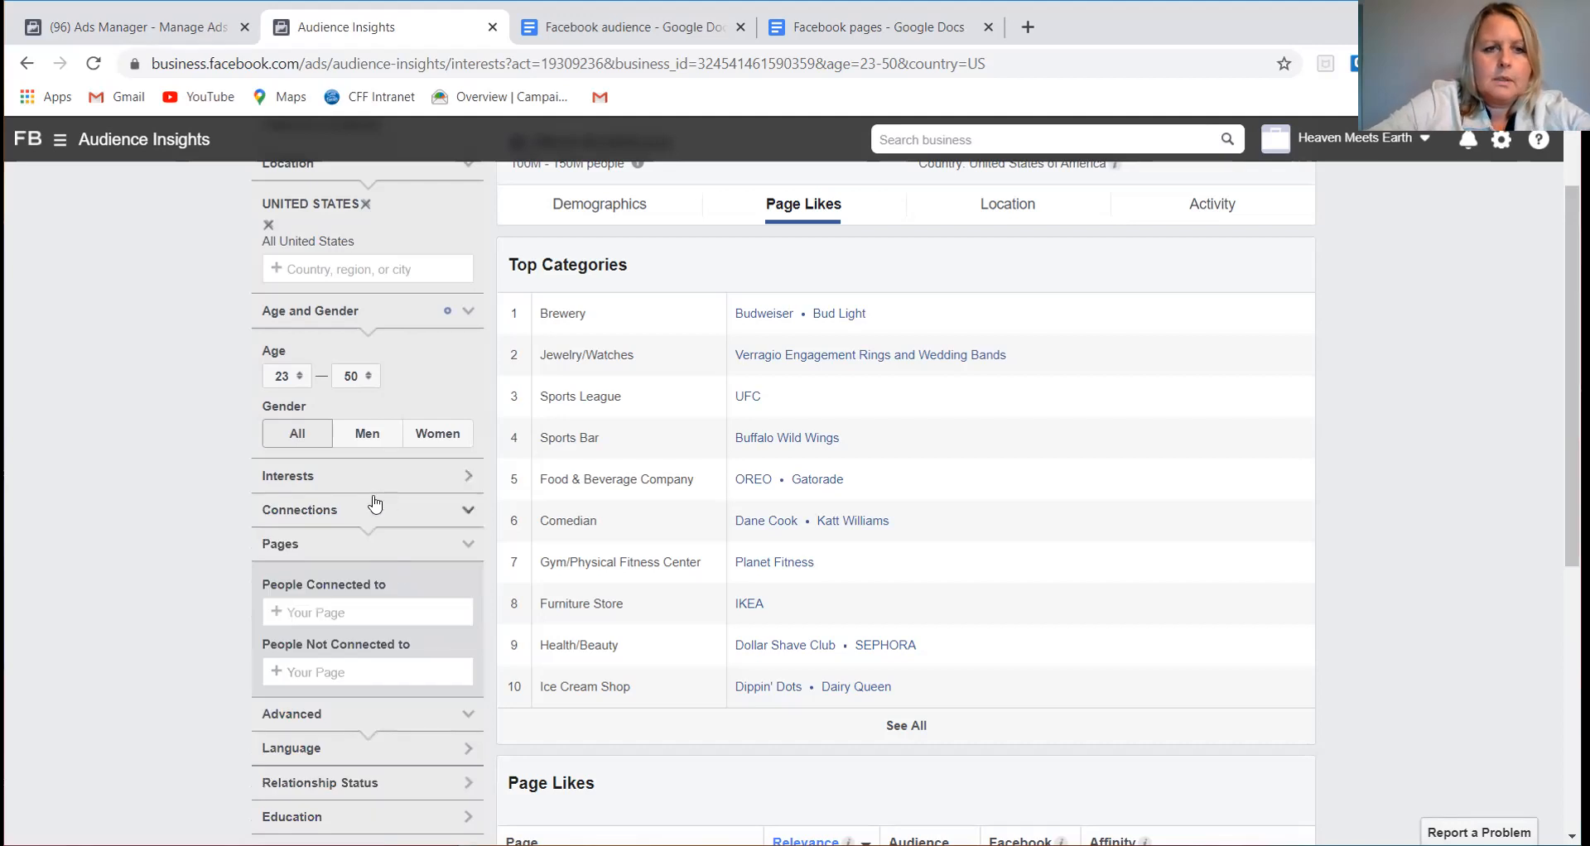
pyautogui.click(371, 478)
pyautogui.press('BackSpace')
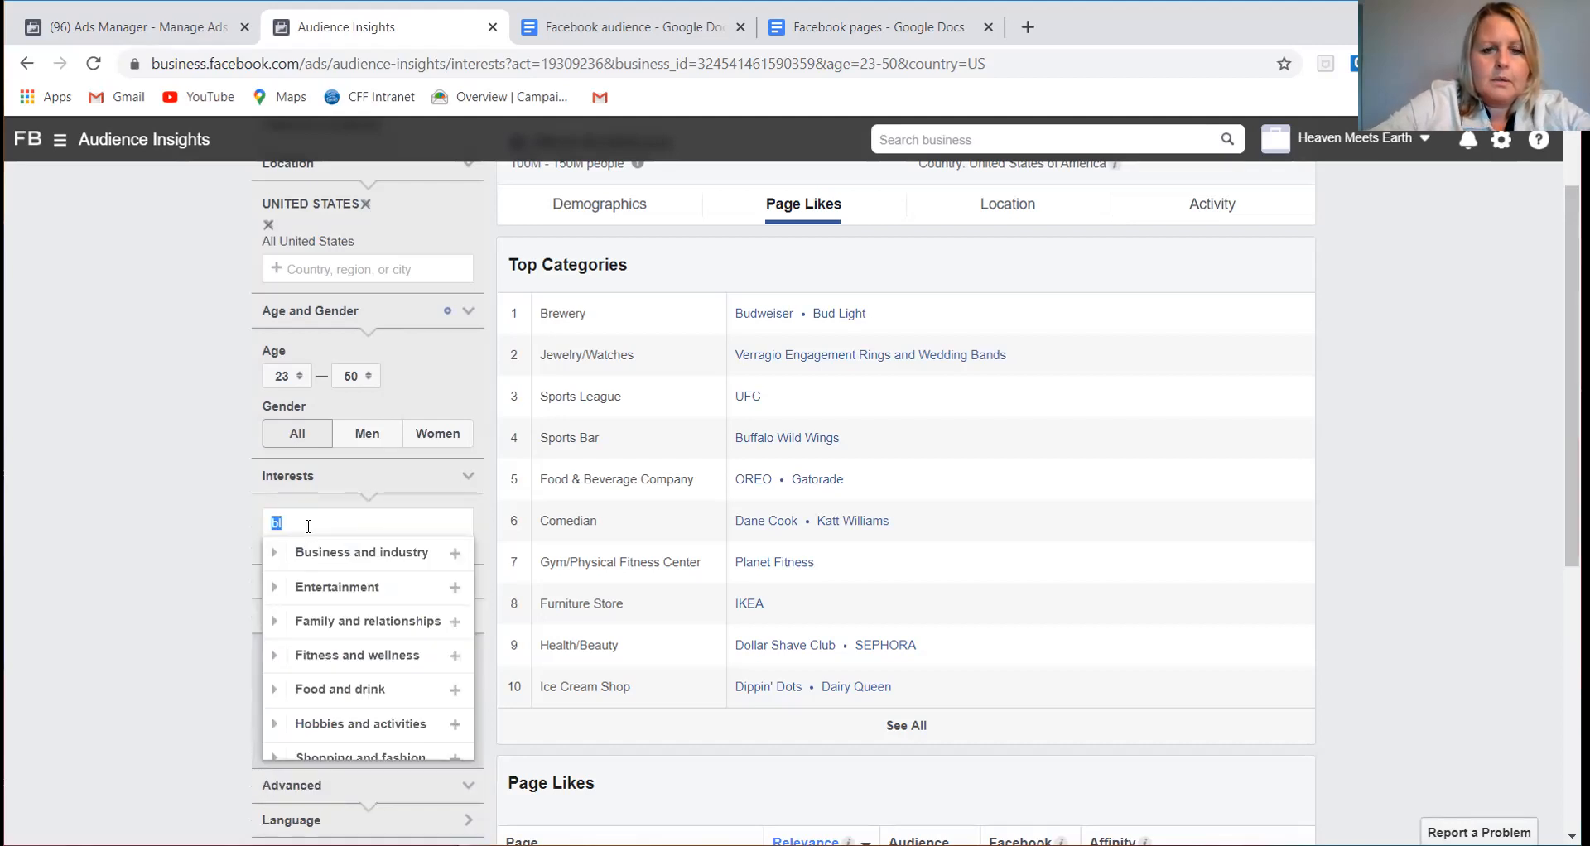
pyautogui.write('ible')
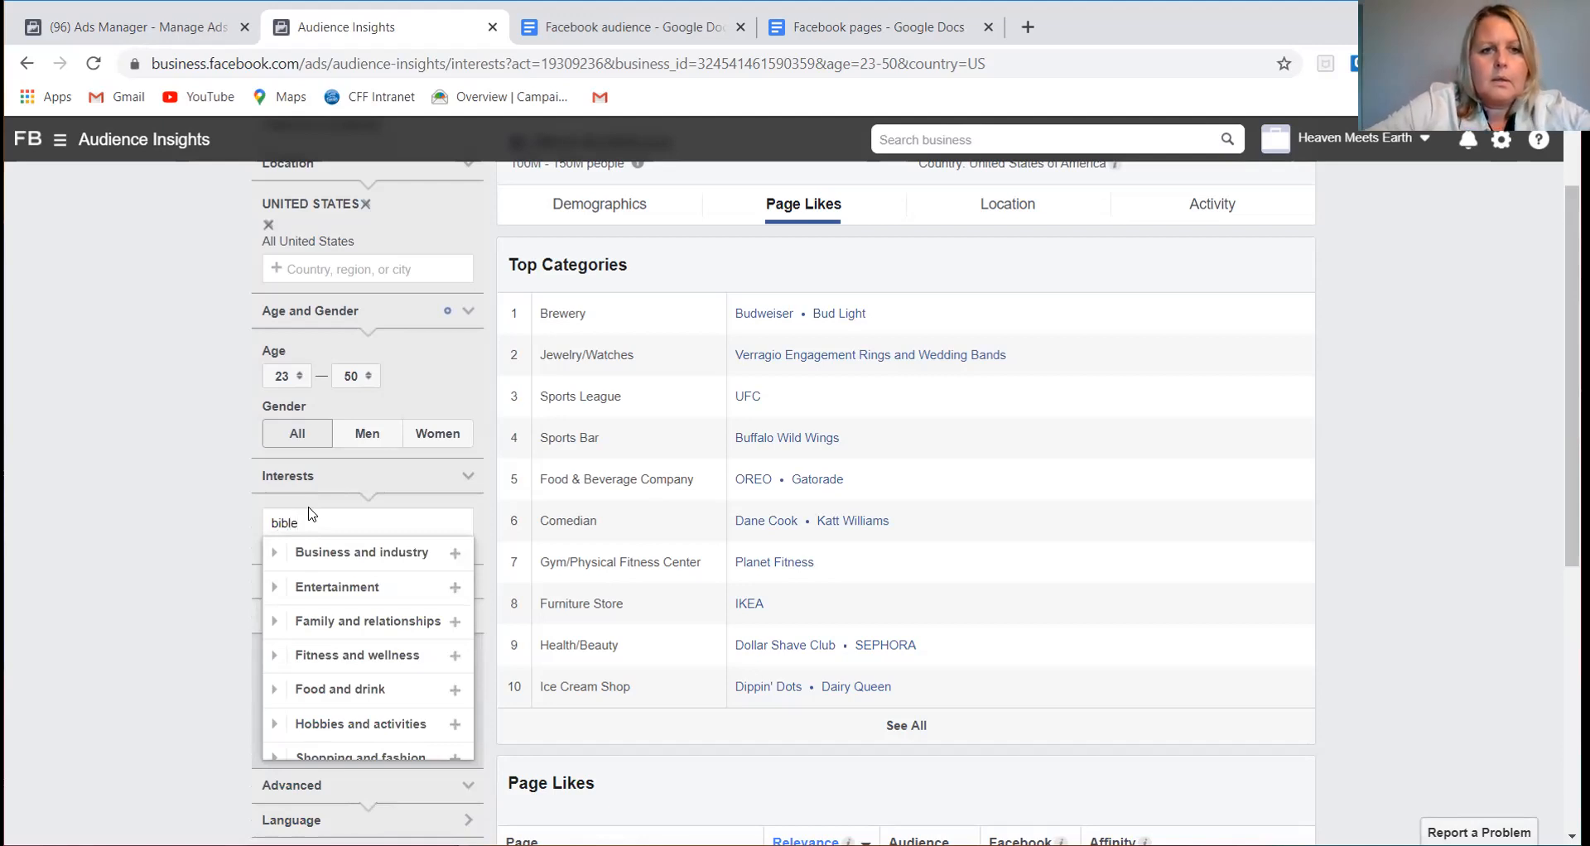
pyautogui.press('Return')
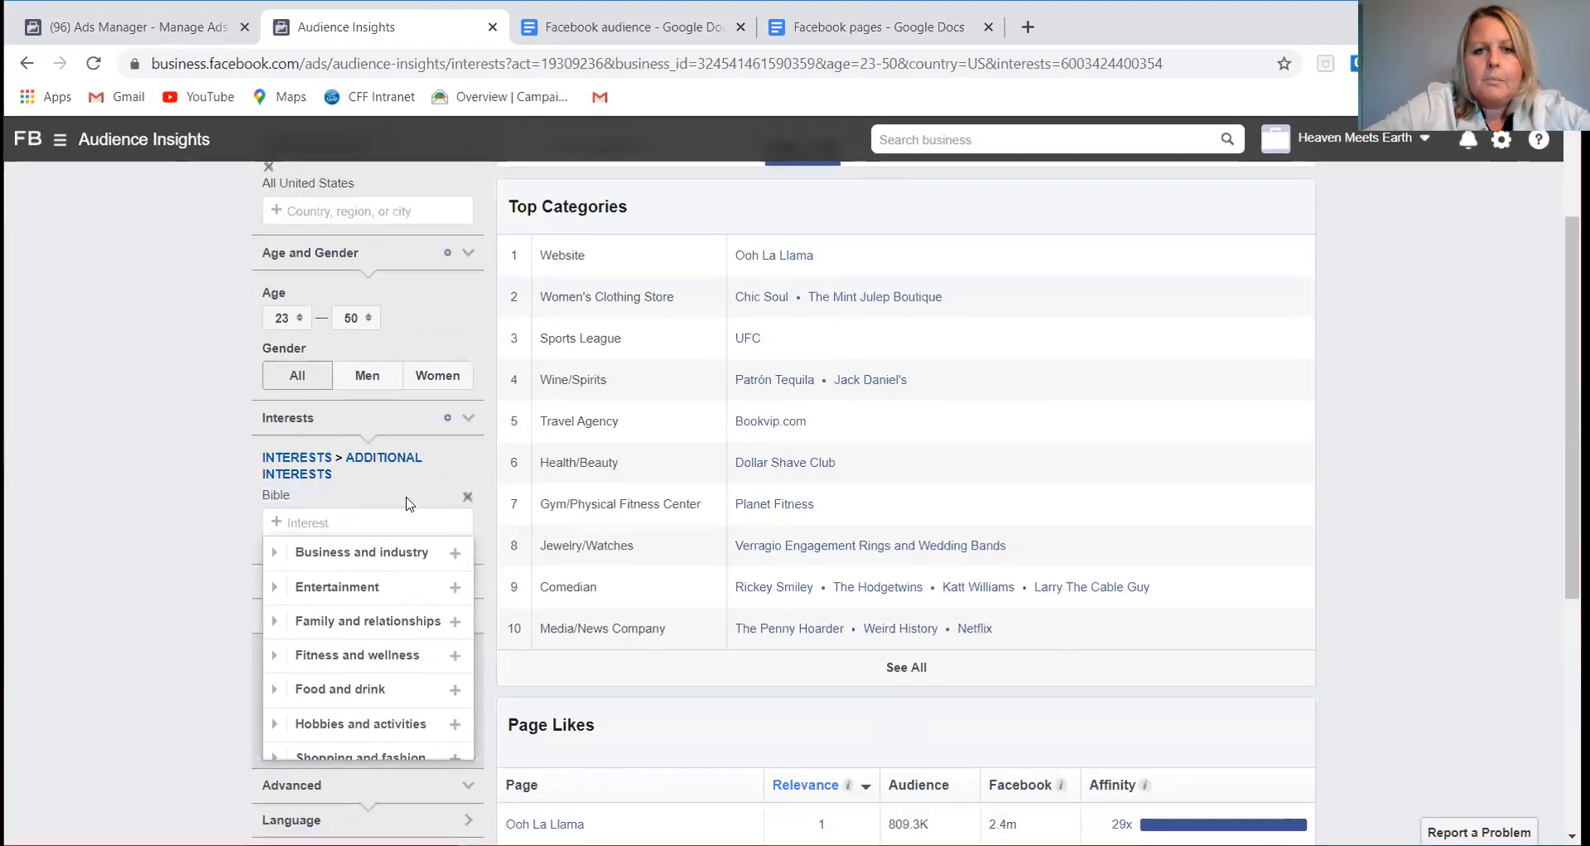
# - Check the demographics of the Bible audience and return to its page likes
pyautogui.scroll(2, 649, 398)
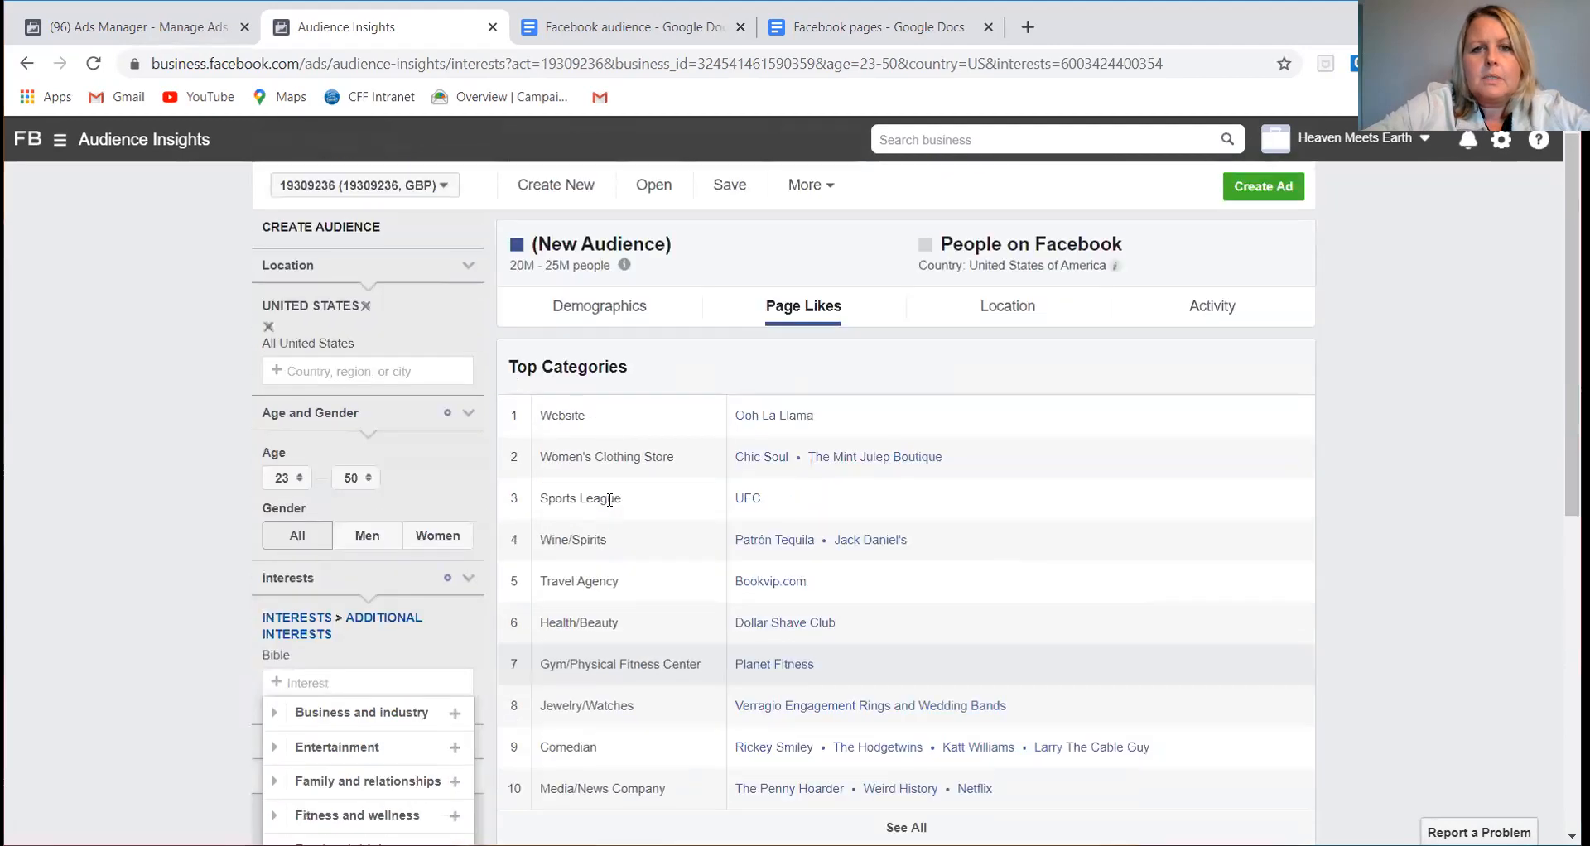
pyautogui.click(627, 310)
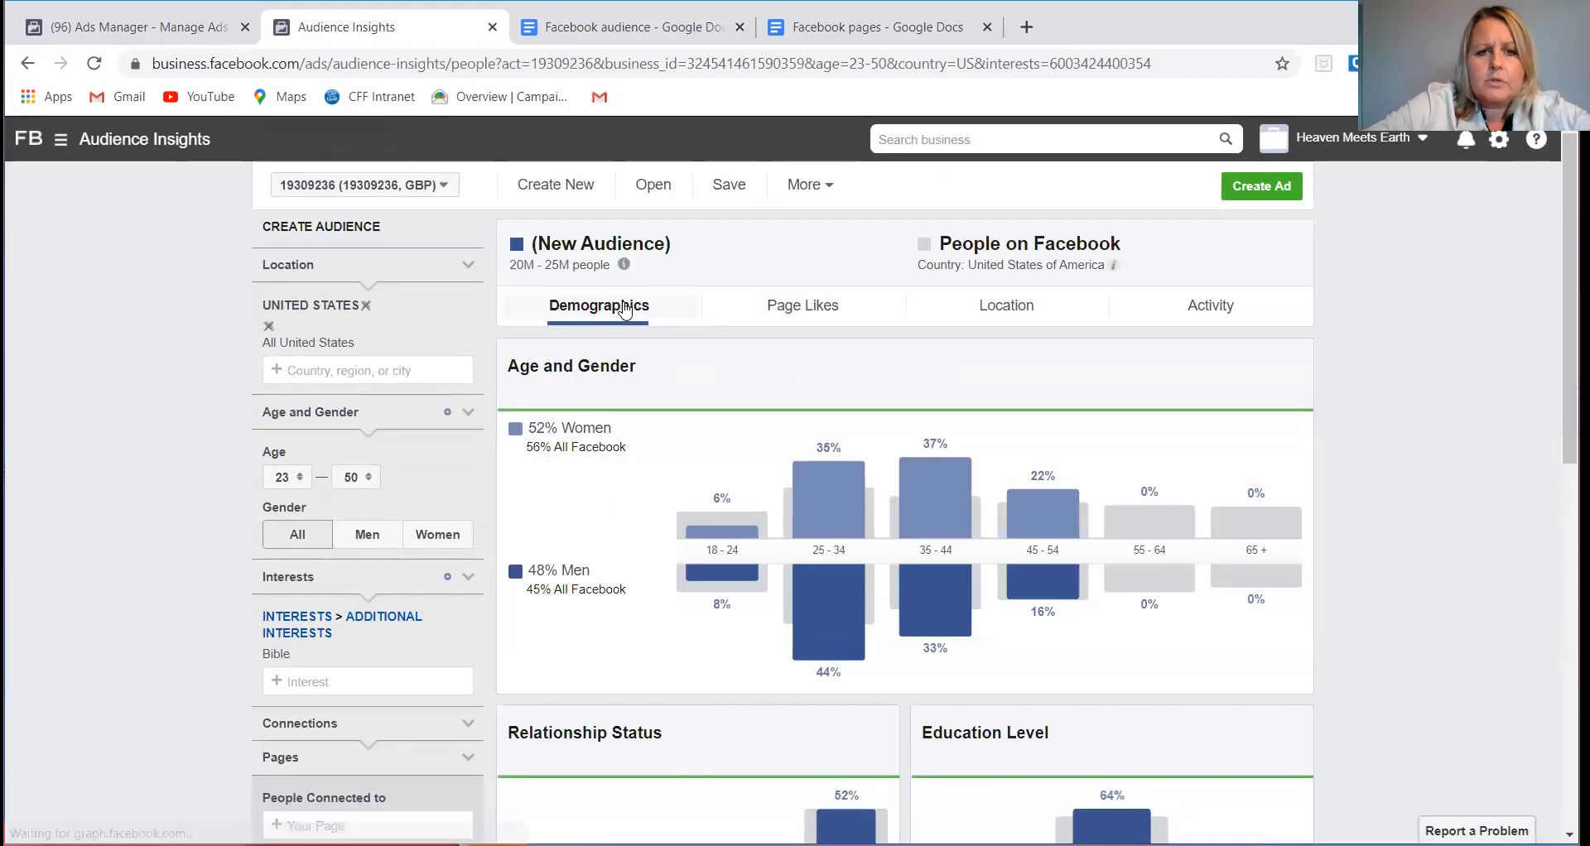
pyautogui.click(800, 313)
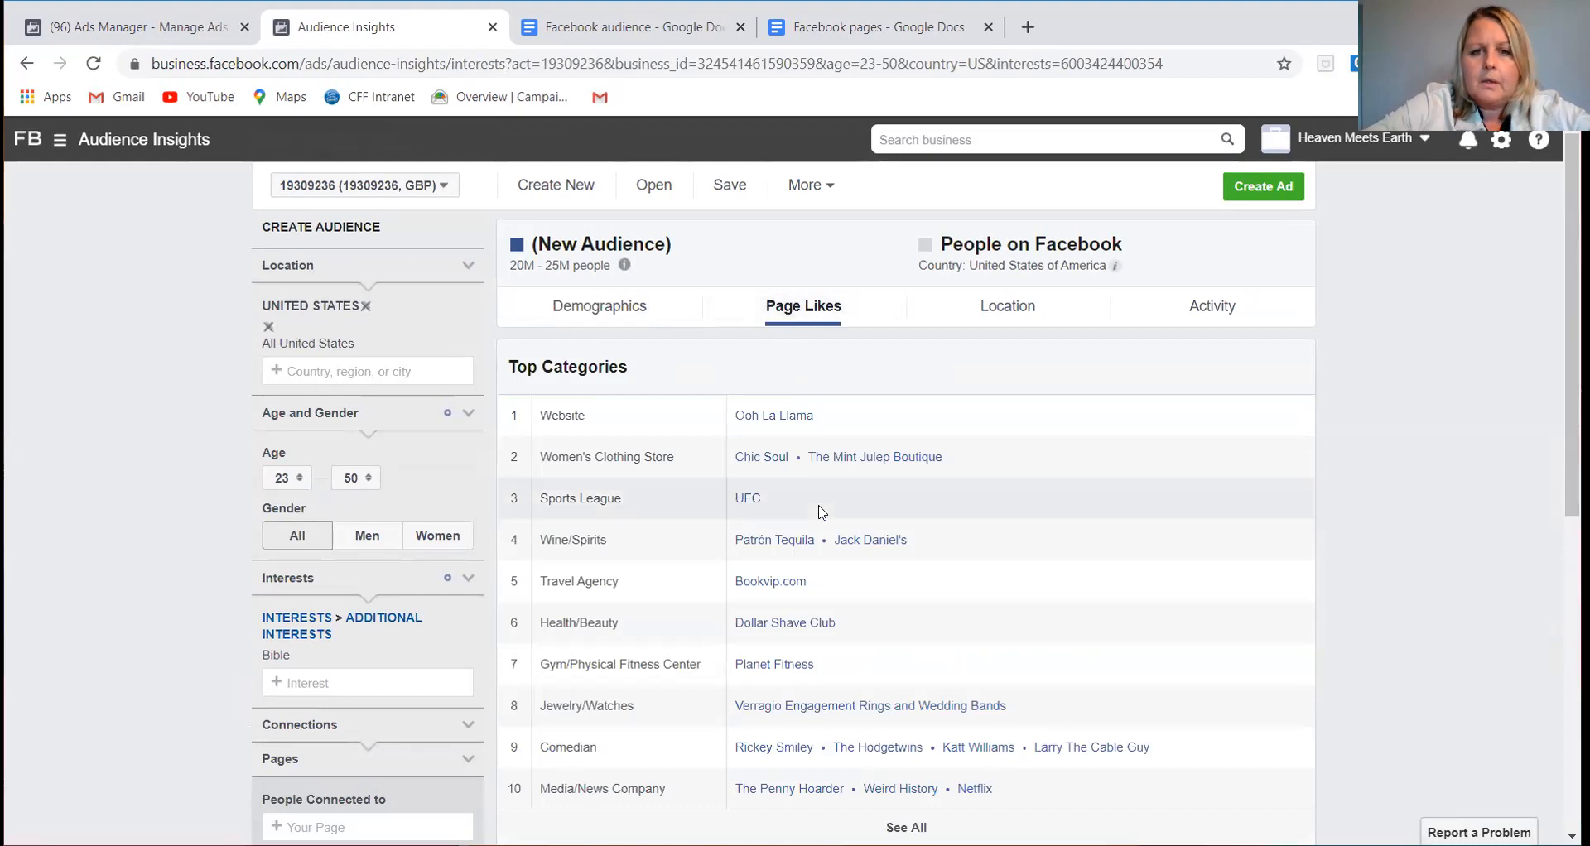
# - Expand the full list of top categories and examine the Page Likes table for the Bible audience
pyautogui.scroll(-2, 826, 573)
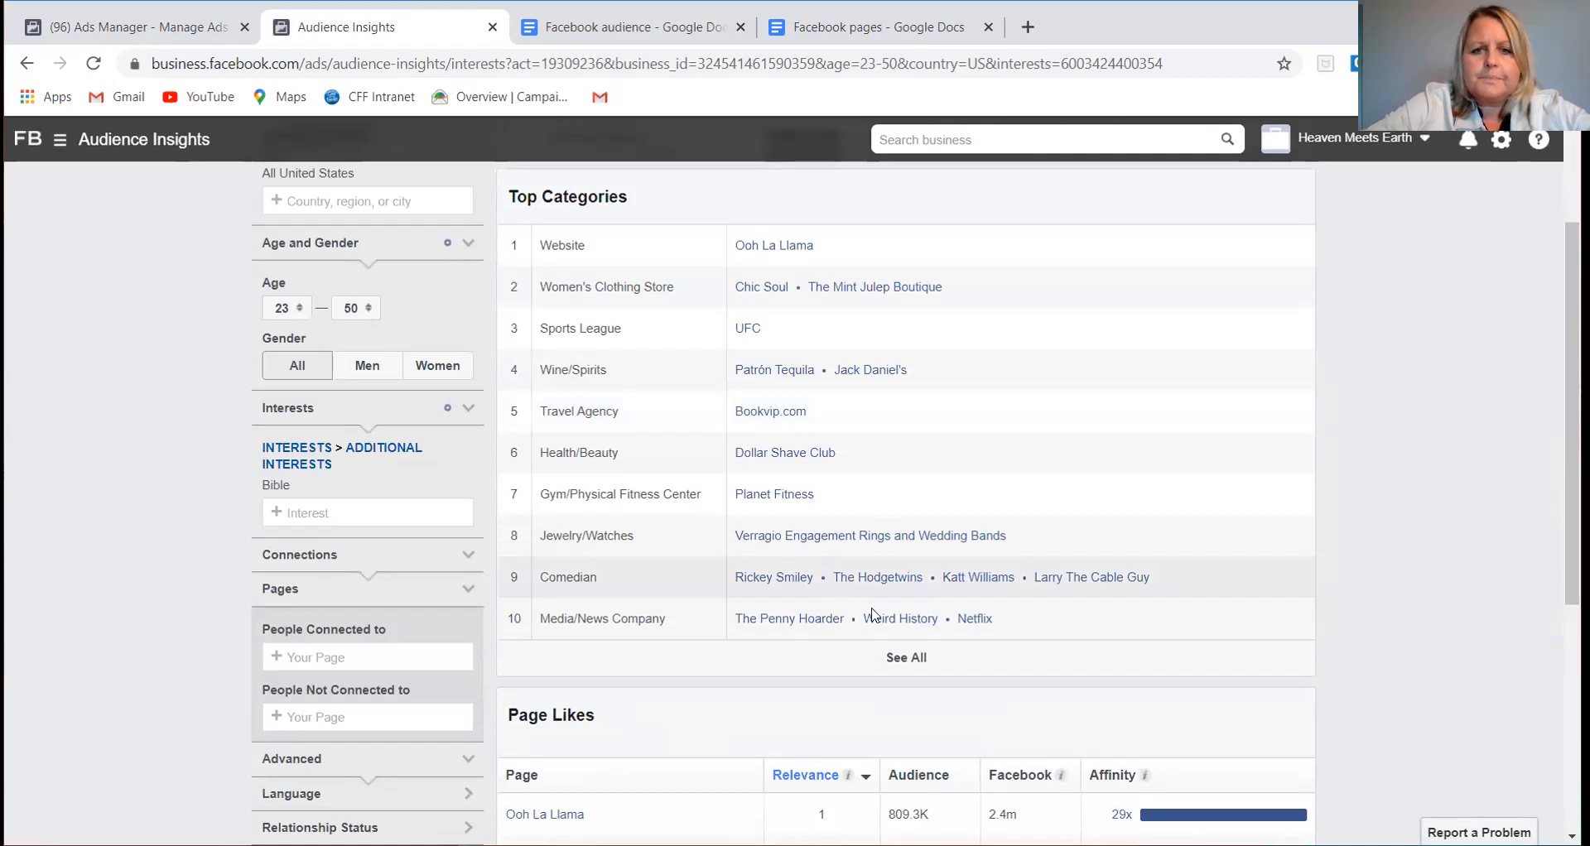
pyautogui.click(906, 659)
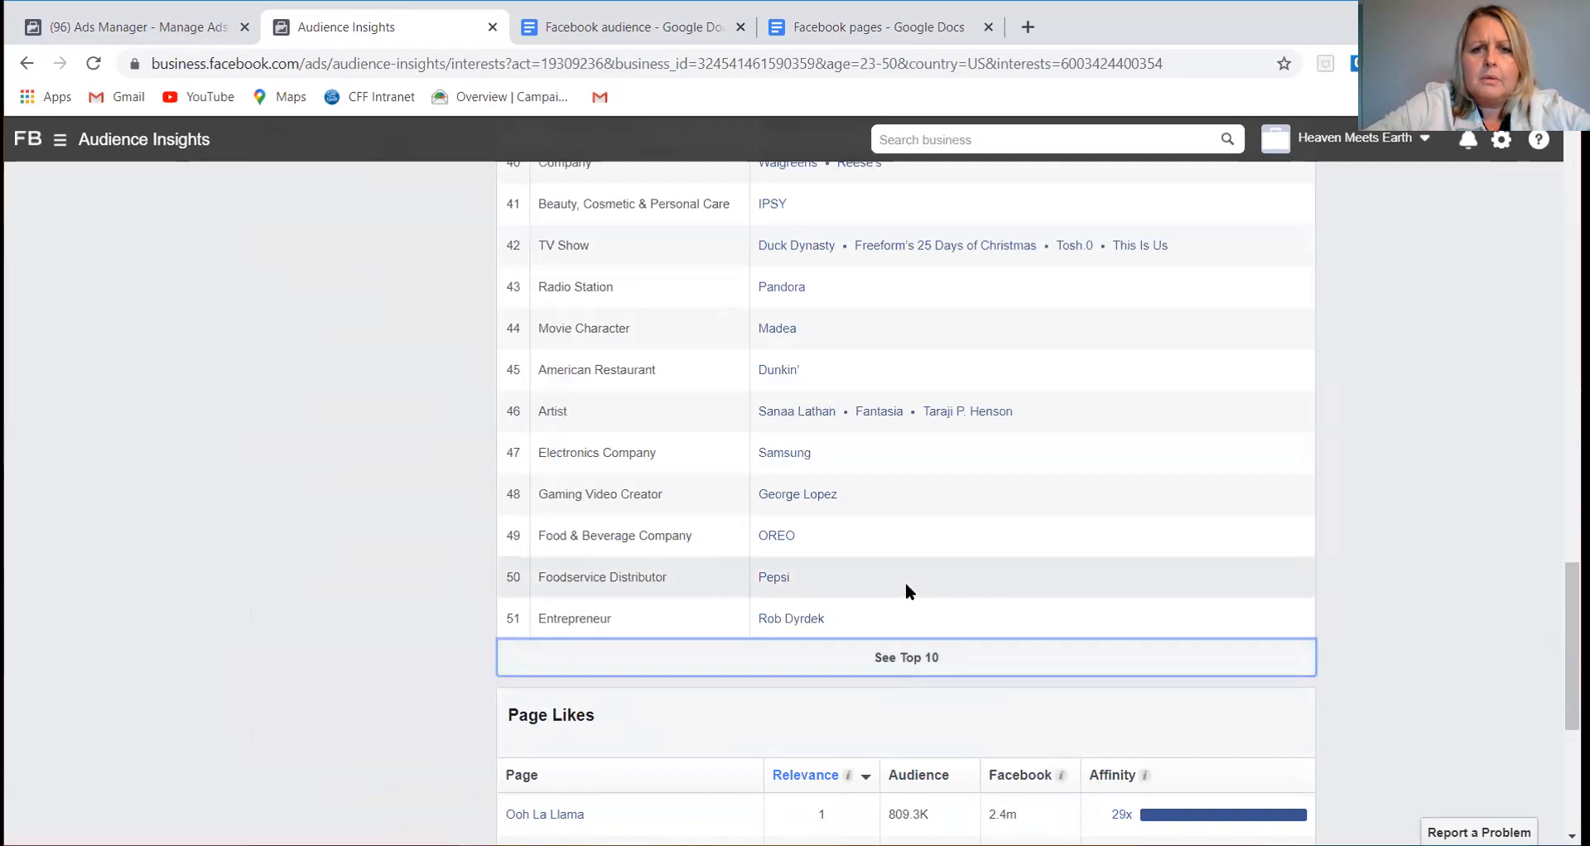
pyautogui.scroll(-4, 906, 584)
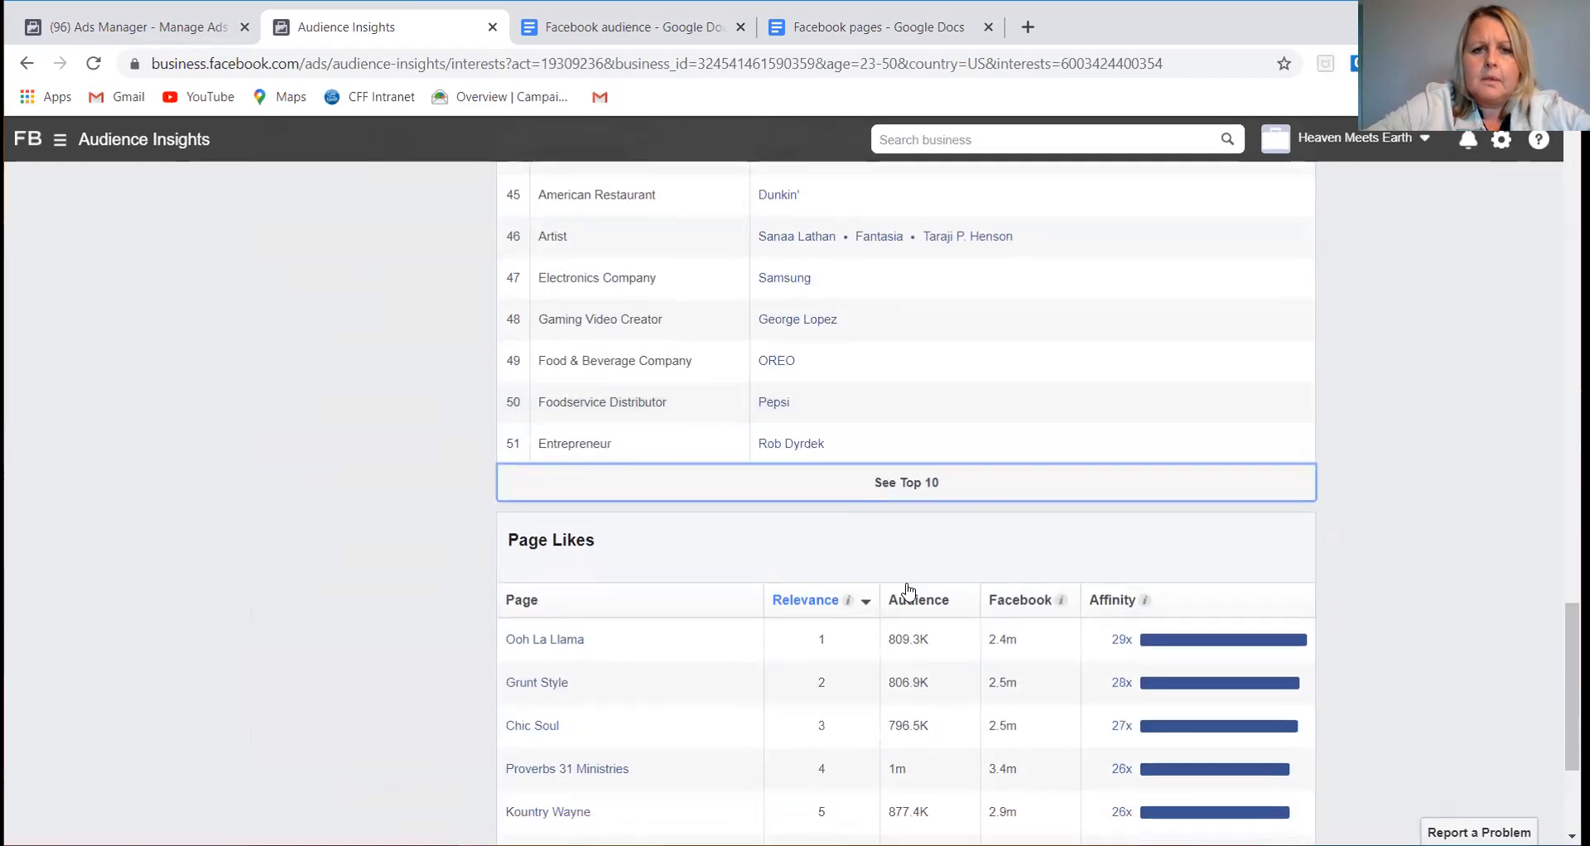
pyautogui.scroll(-1, 906, 590)
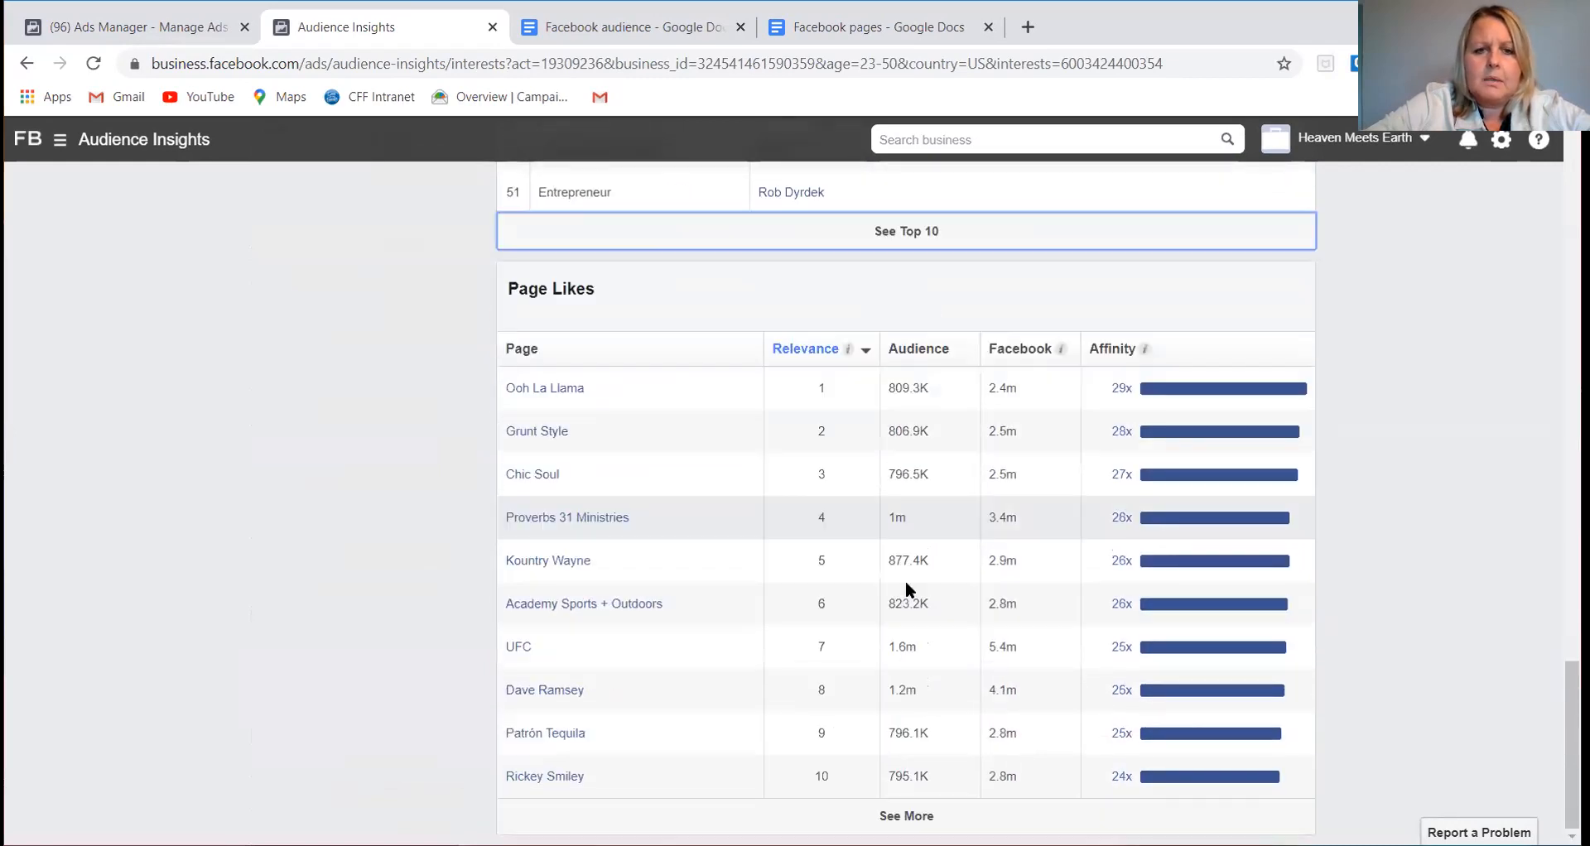
pyautogui.scroll(1, 906, 584)
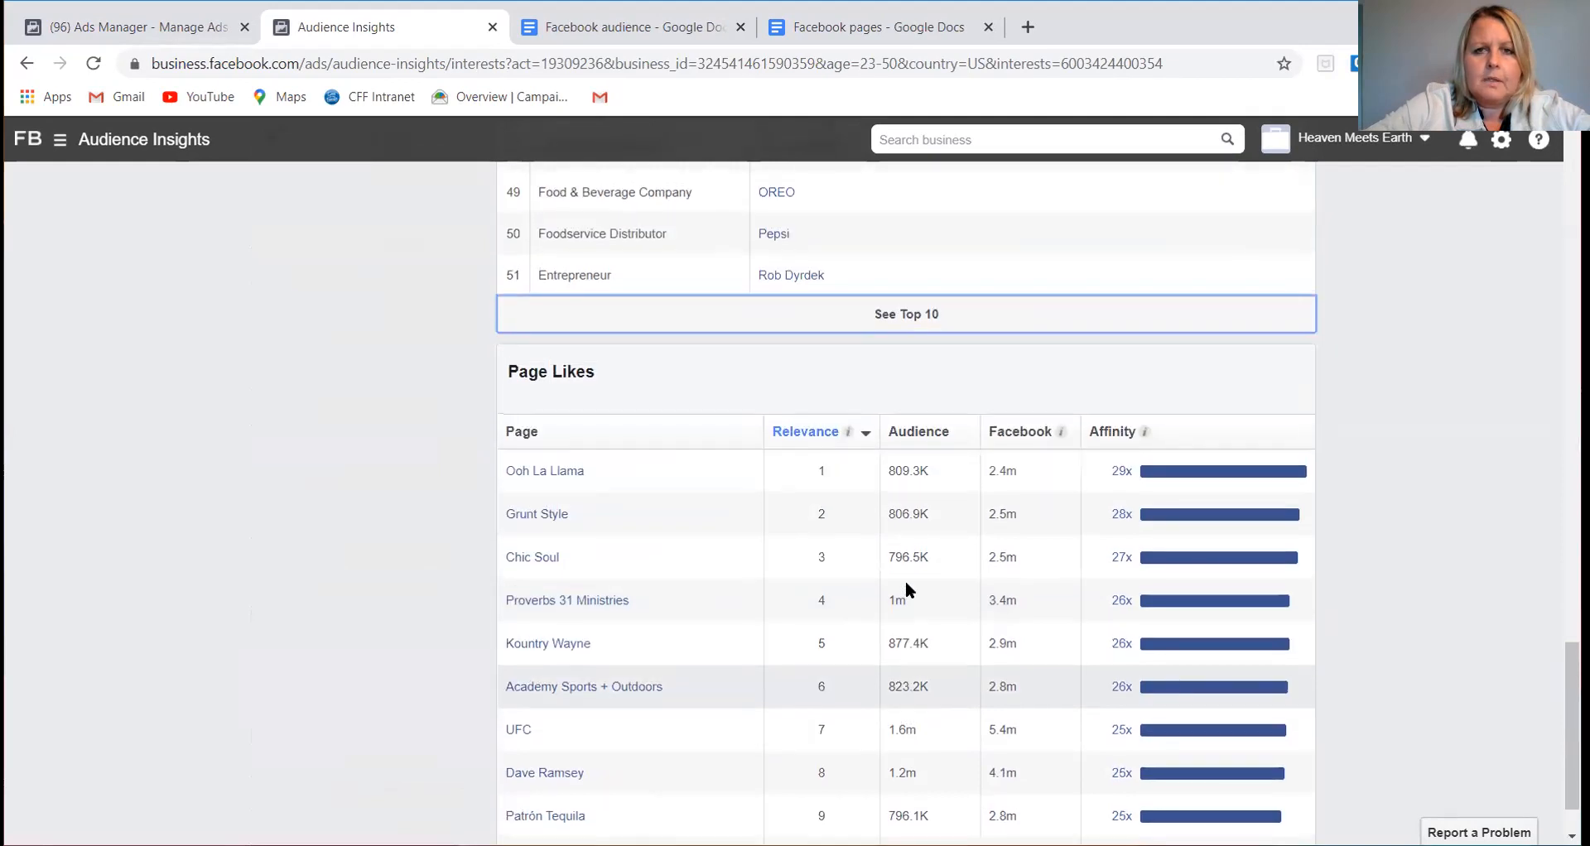
pyautogui.scroll(2, 906, 585)
# - Read through the expanded top categories to see which pages the Bible audience likes
pyautogui.scroll(7, 906, 590)
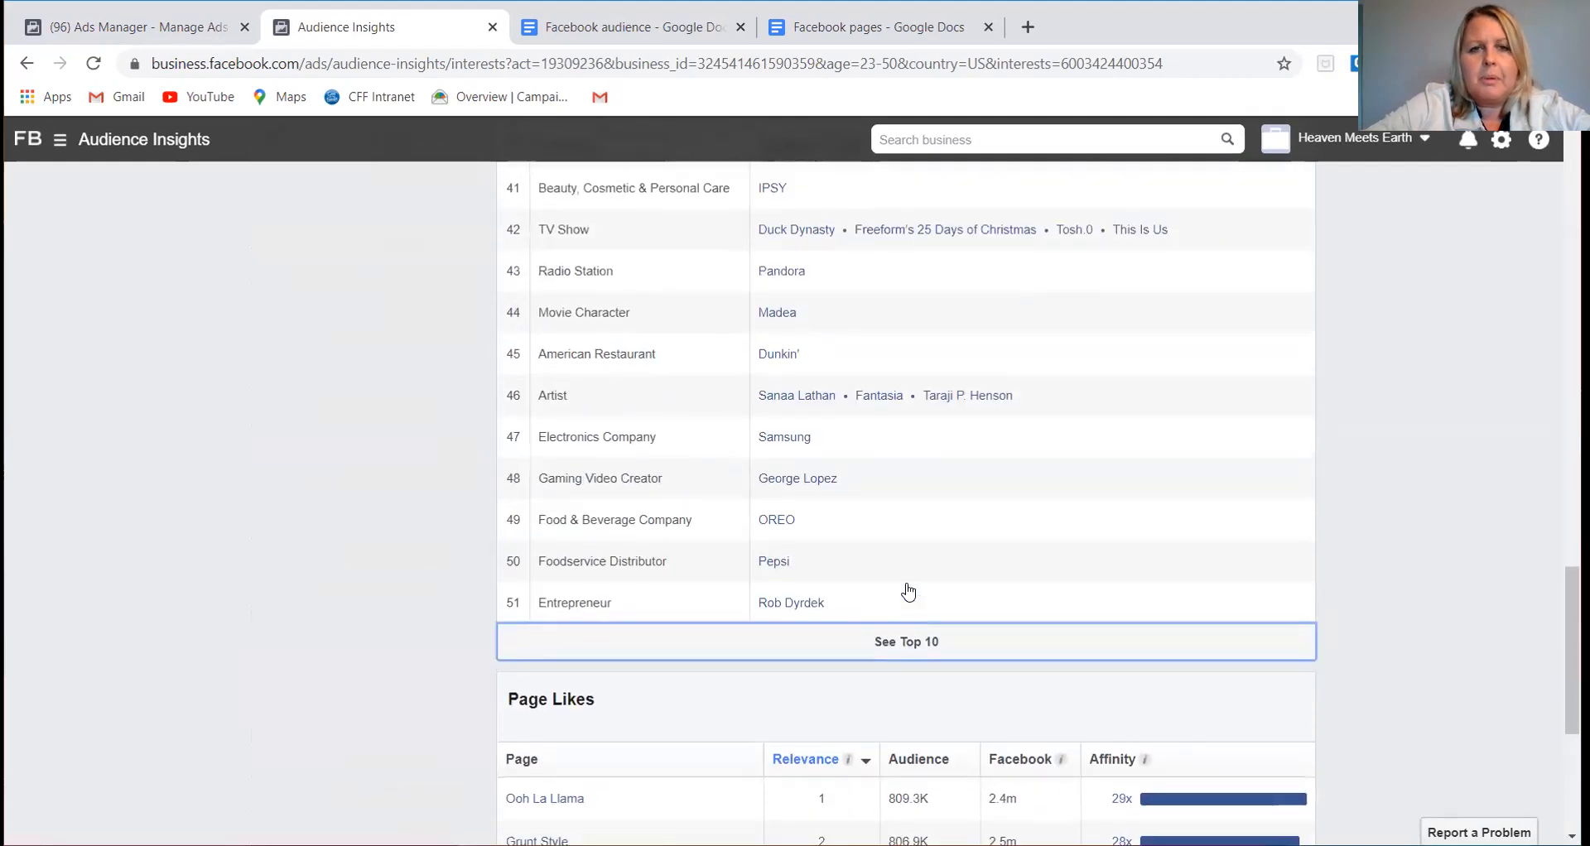
pyautogui.scroll(8, 906, 590)
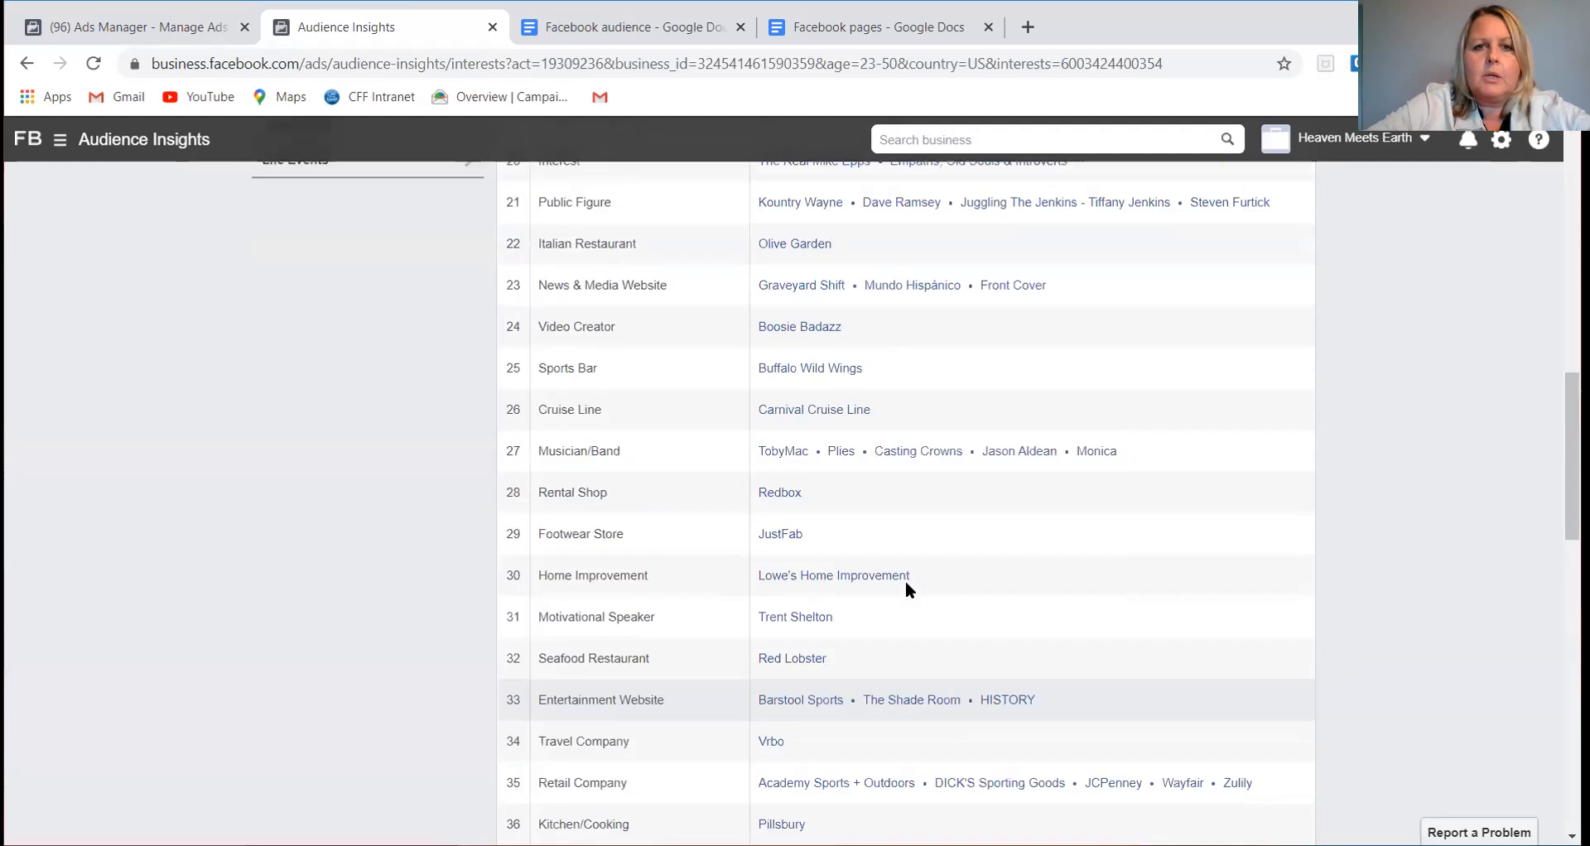
pyautogui.scroll(3, 906, 589)
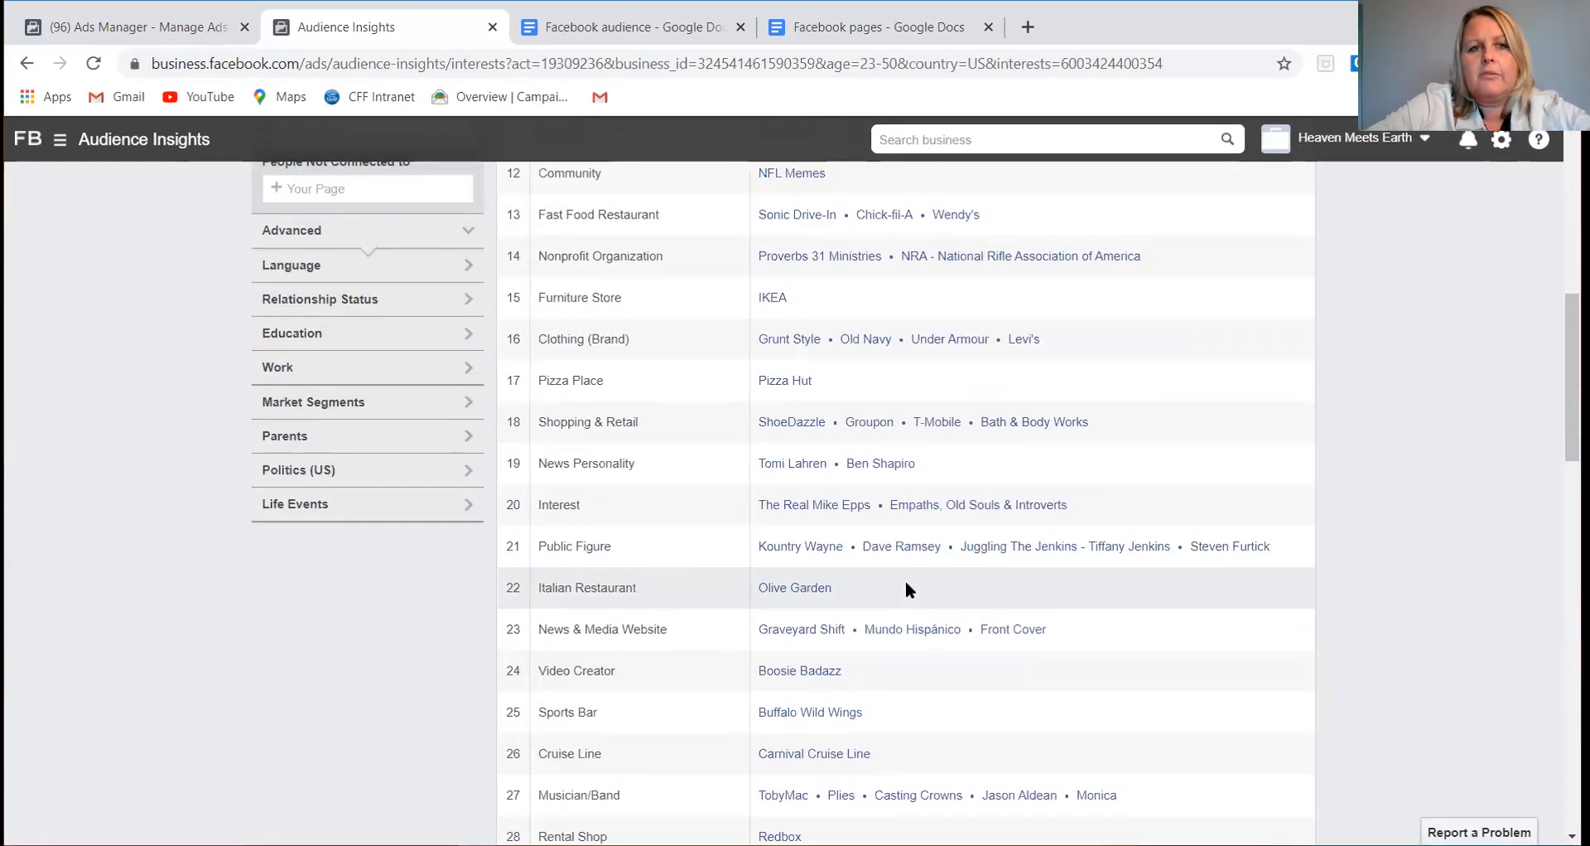
pyautogui.scroll(2, 906, 590)
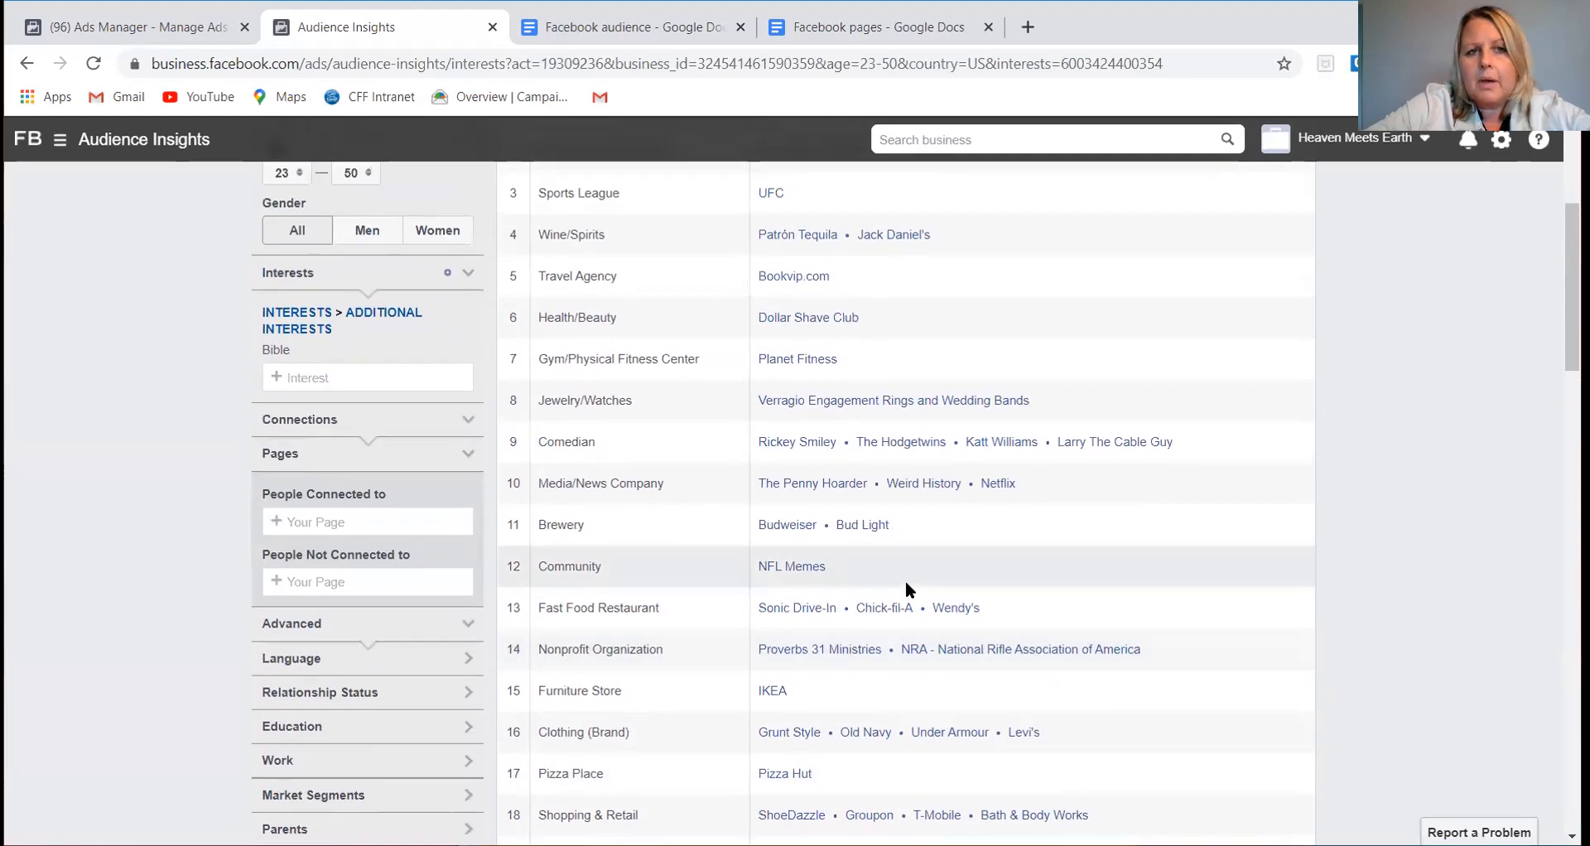
pyautogui.scroll(1, 906, 584)
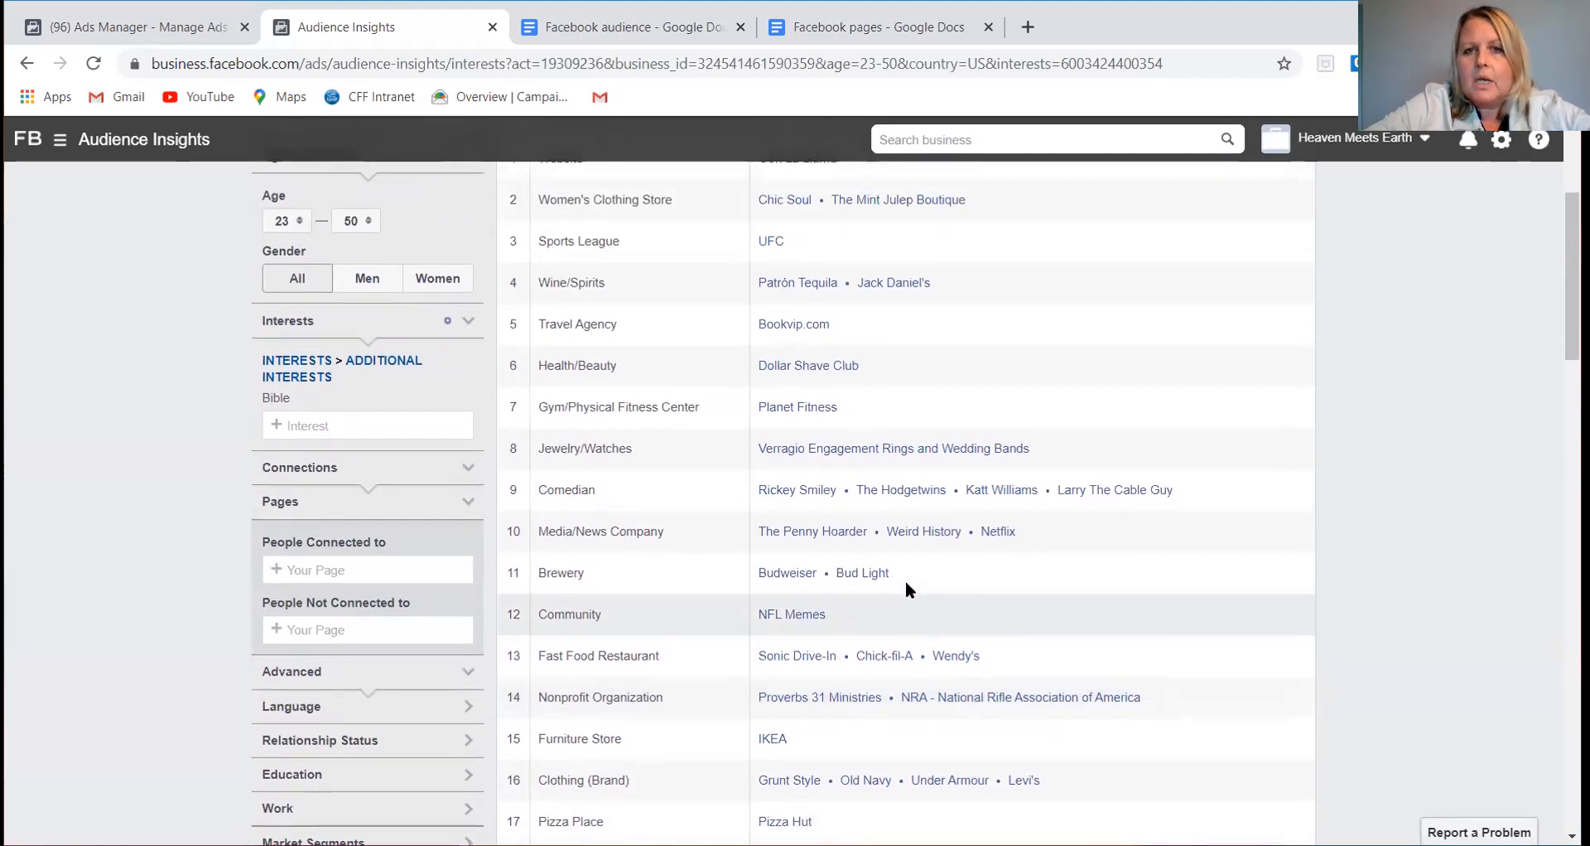
pyautogui.scroll(-1, 906, 588)
pyautogui.scroll(-3, 906, 588)
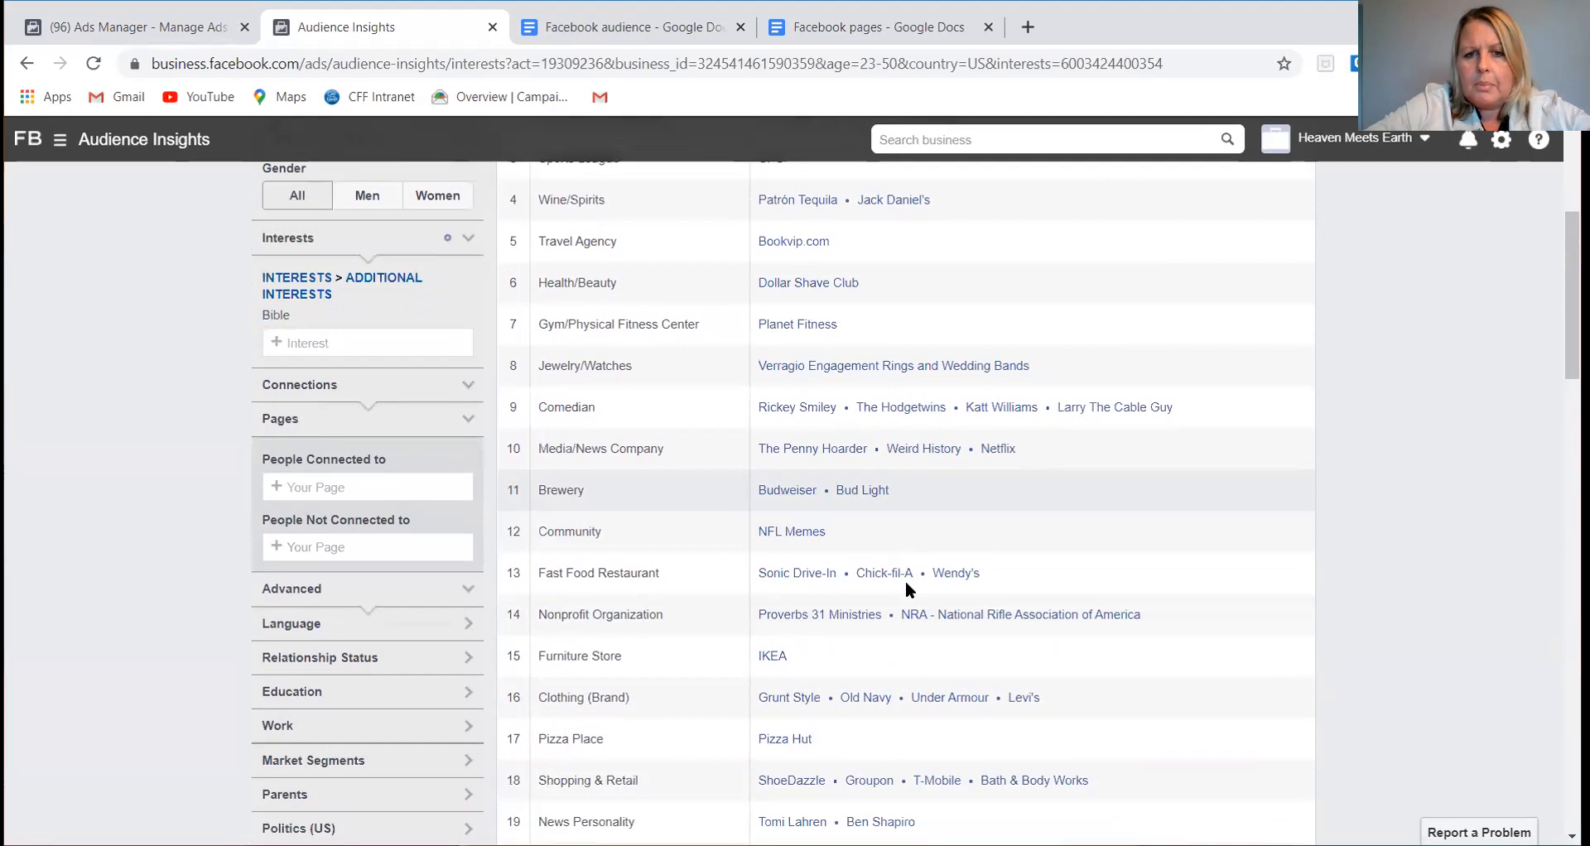
pyautogui.scroll(-5, 906, 590)
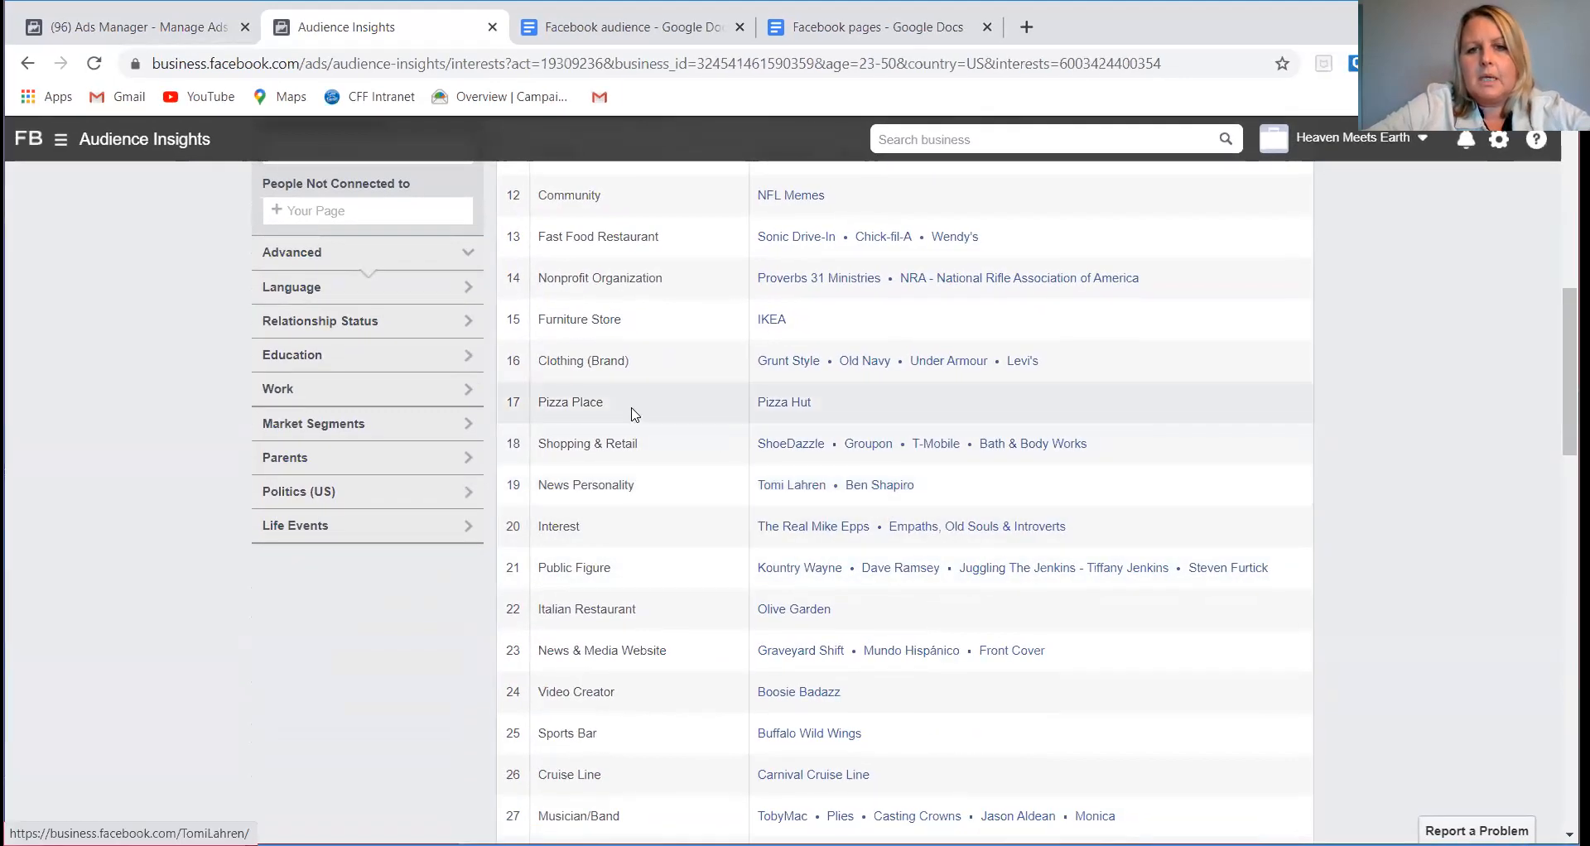
# - Add the YouVersion website as an audience interest and remove Bible, leaving YouVersion as the only interest
pyautogui.scroll(2, 381, 354)
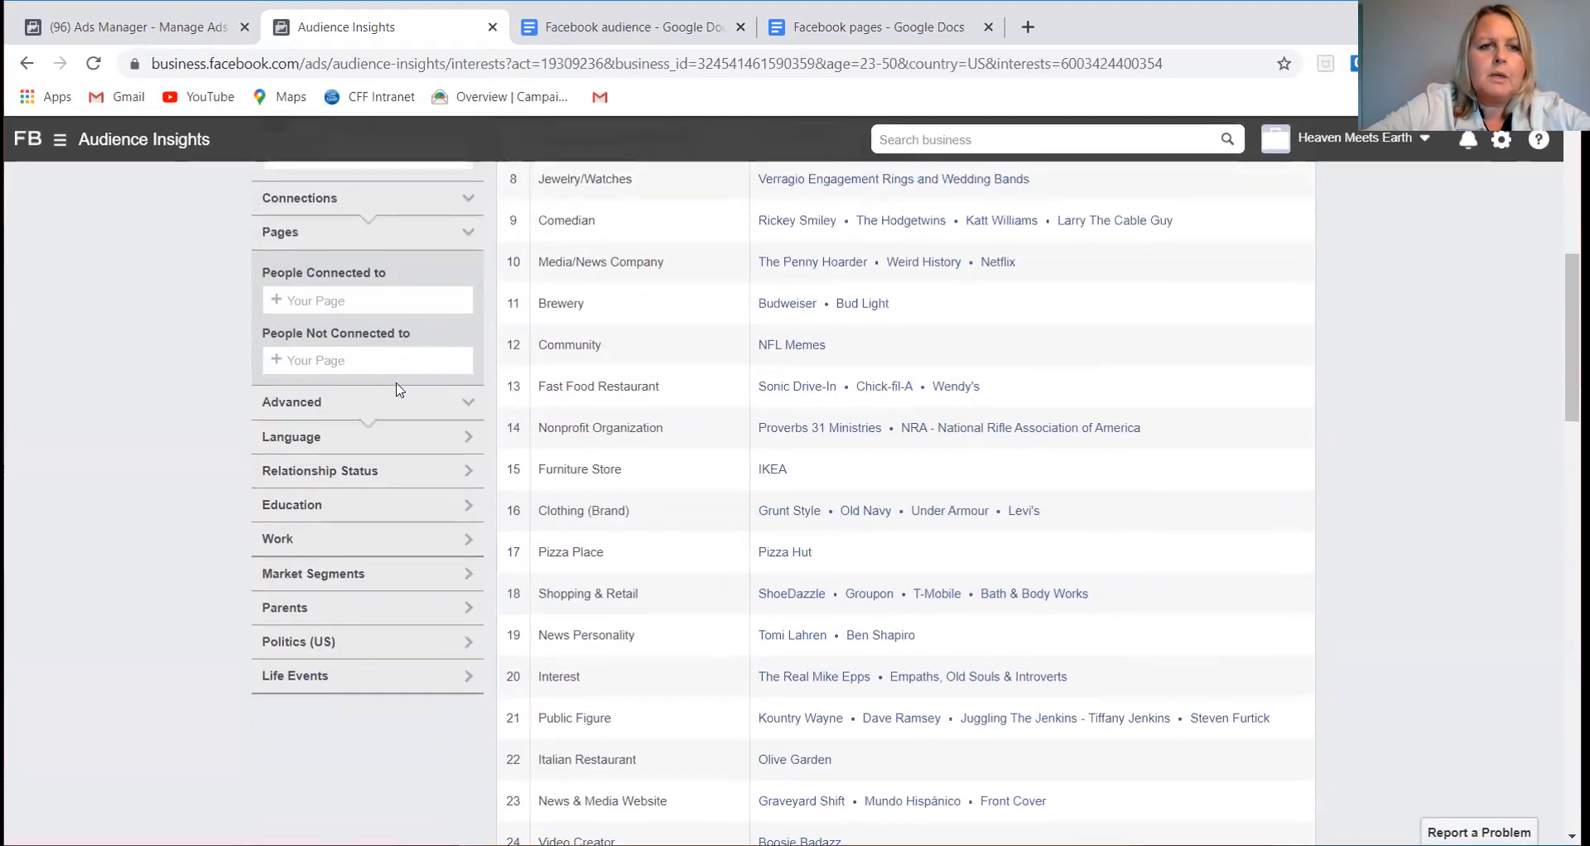
pyautogui.scroll(3, 385, 370)
pyautogui.click(357, 424)
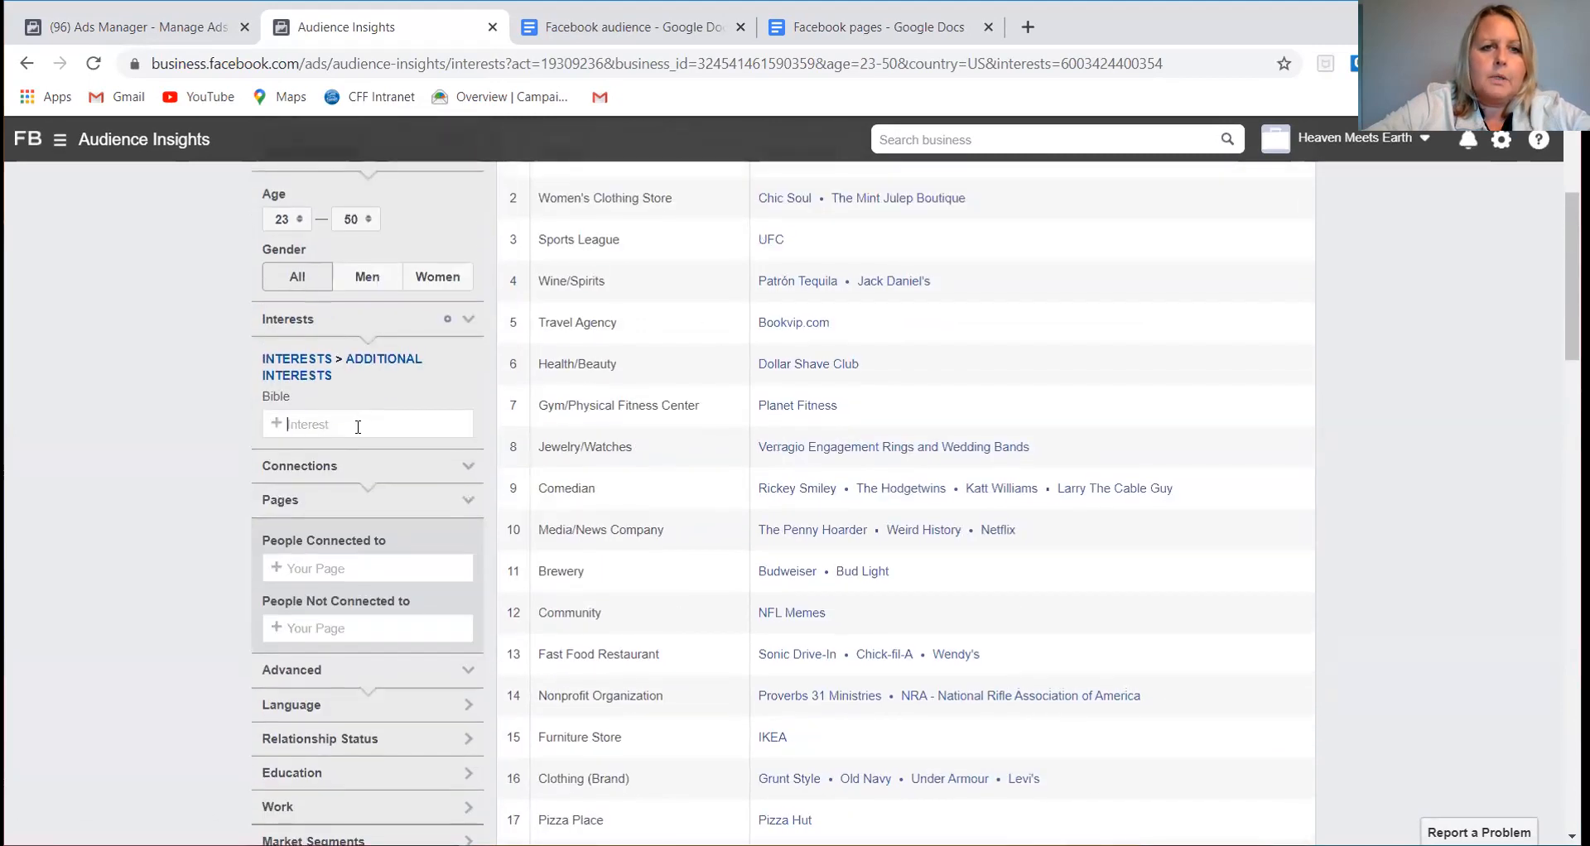
pyautogui.write('youversion')
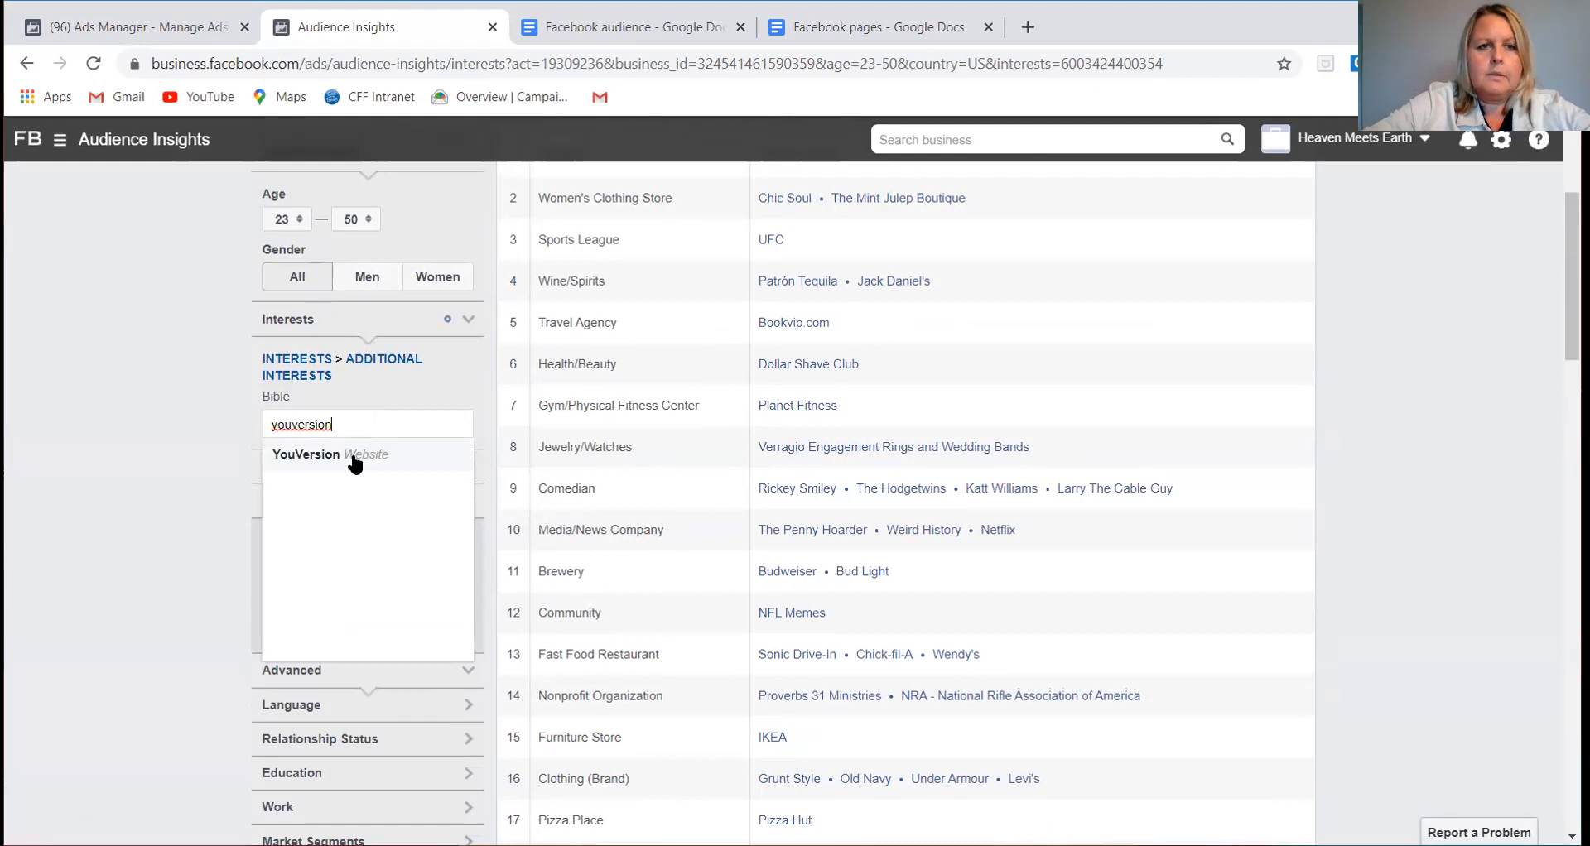
pyautogui.click(355, 455)
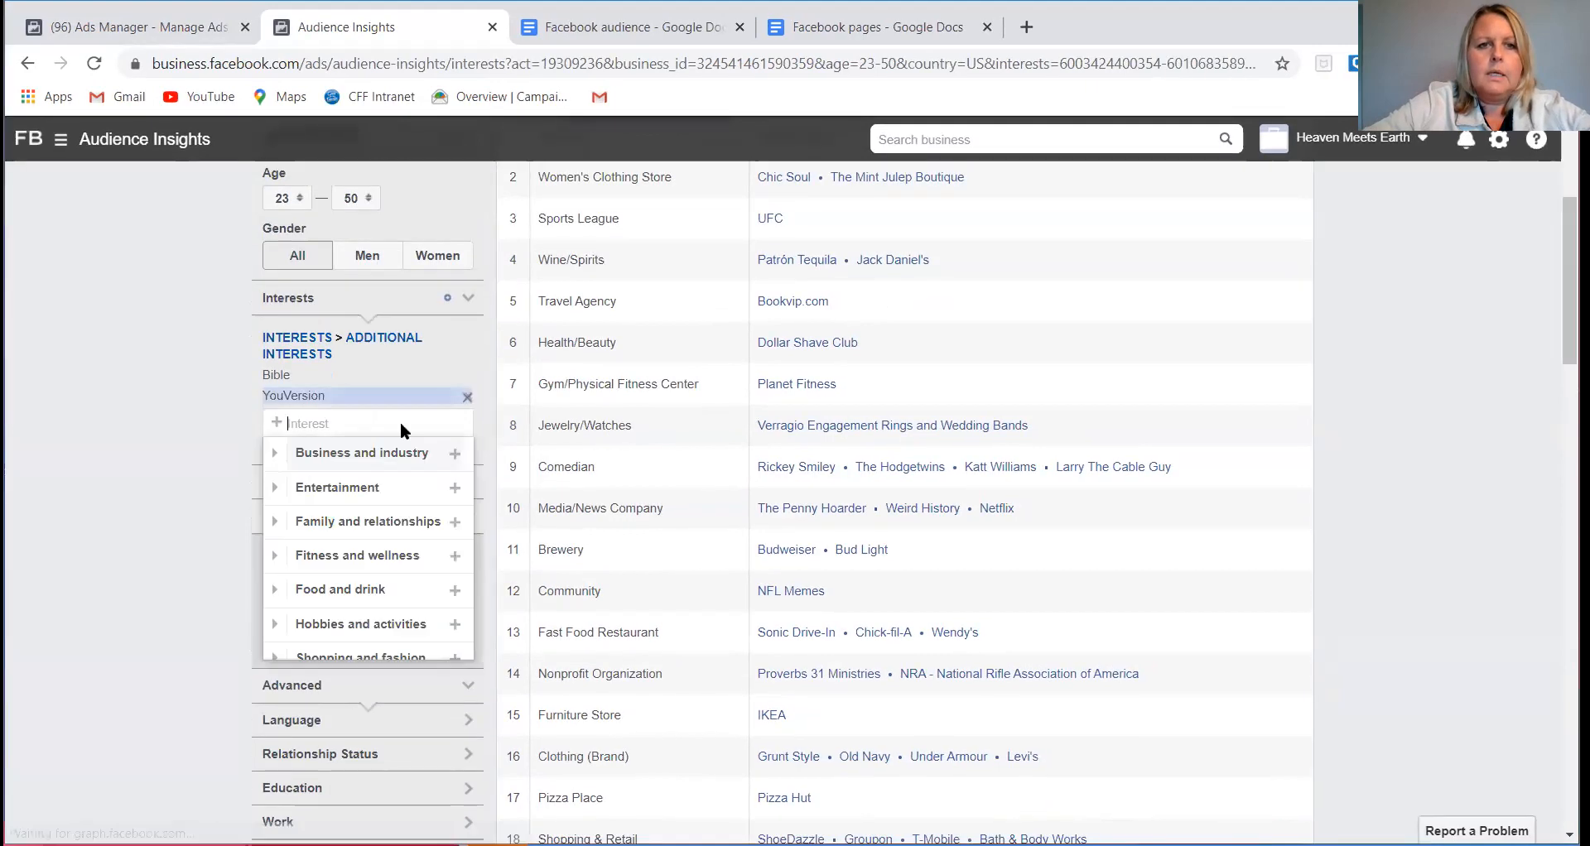
pyautogui.click(469, 379)
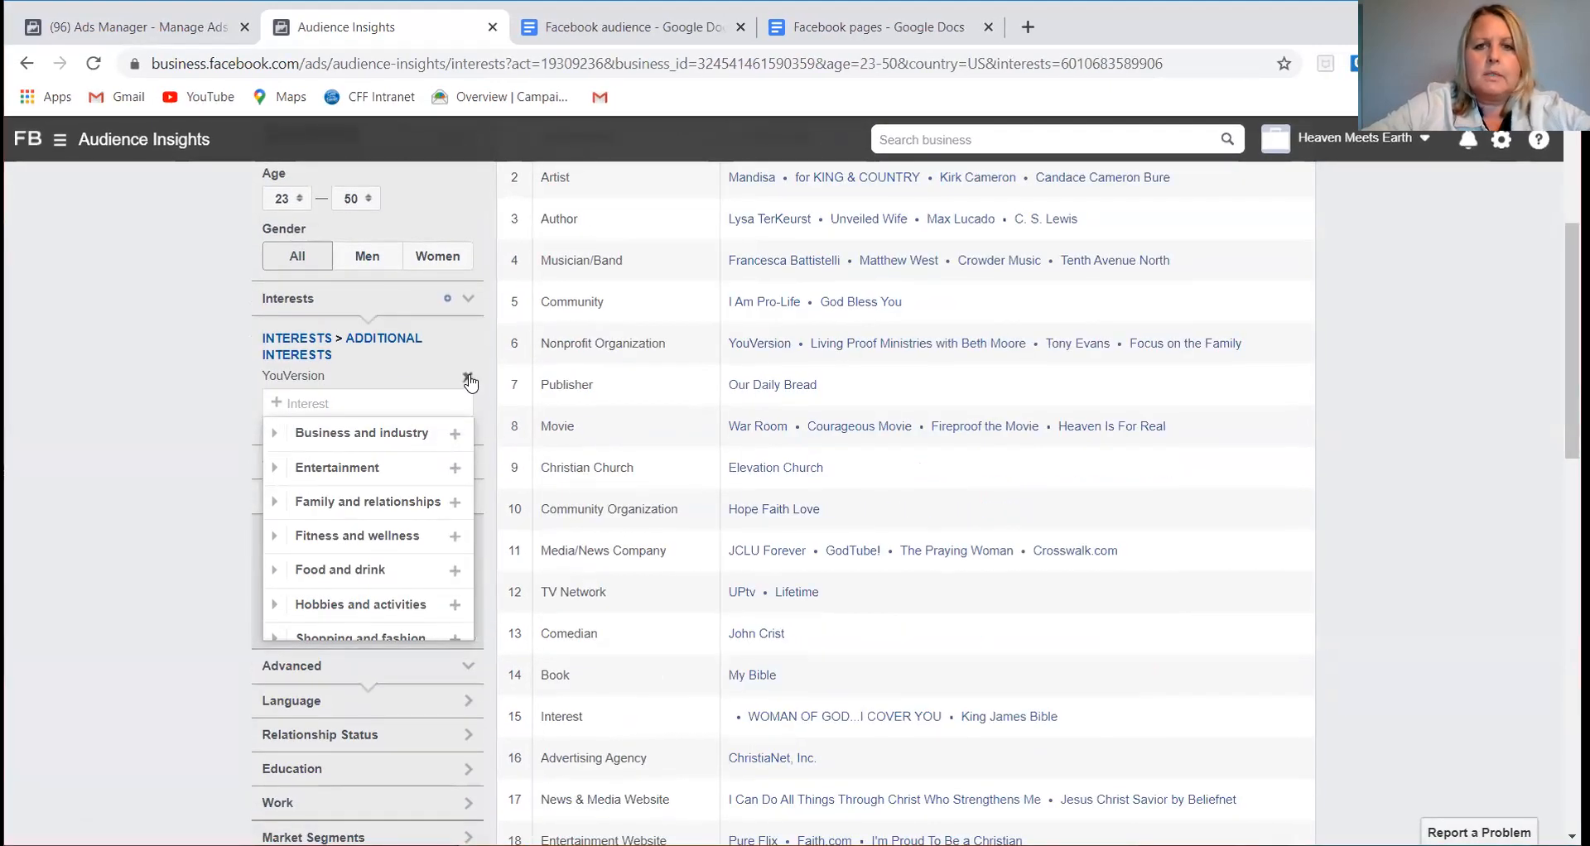
pyautogui.scroll(2, 858, 358)
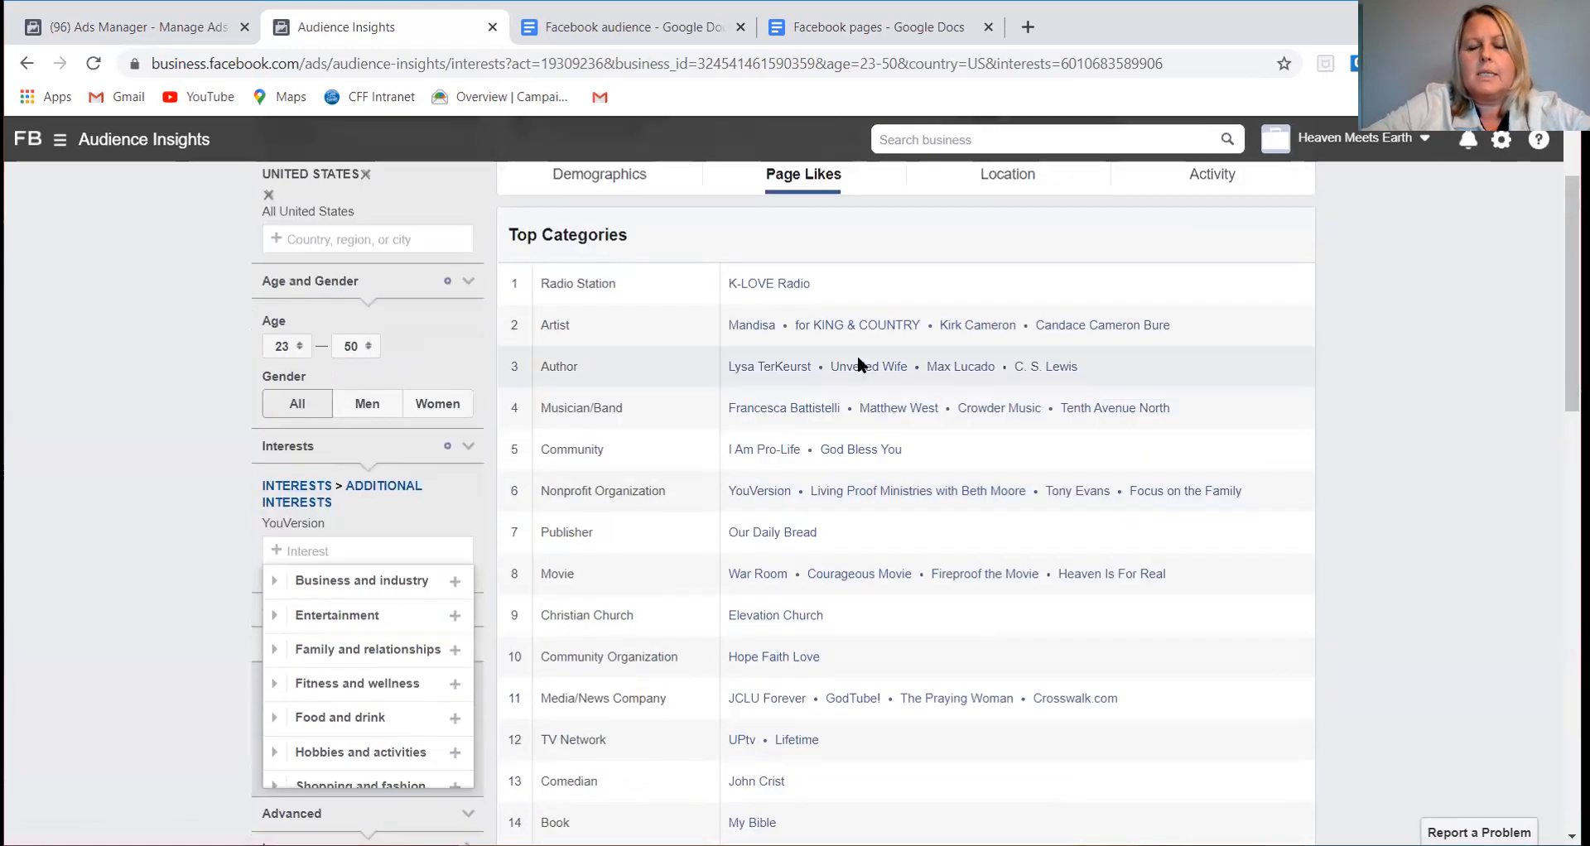
# - Switch to the Facebook pages document and copy Kari Jobe from the Christian females list
pyautogui.click(857, 358)
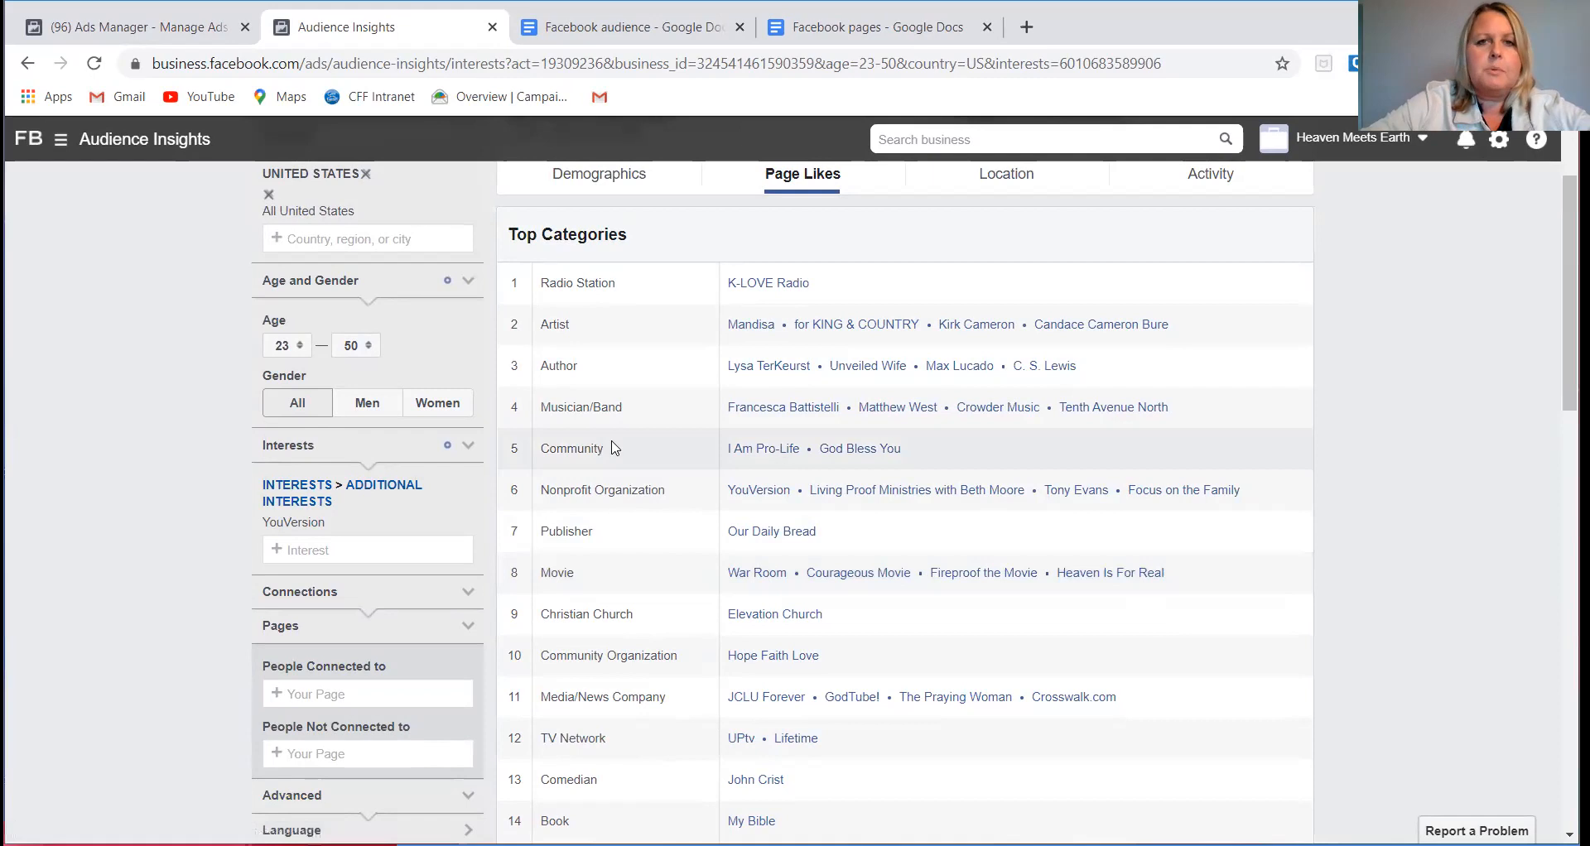
pyautogui.click(948, 41)
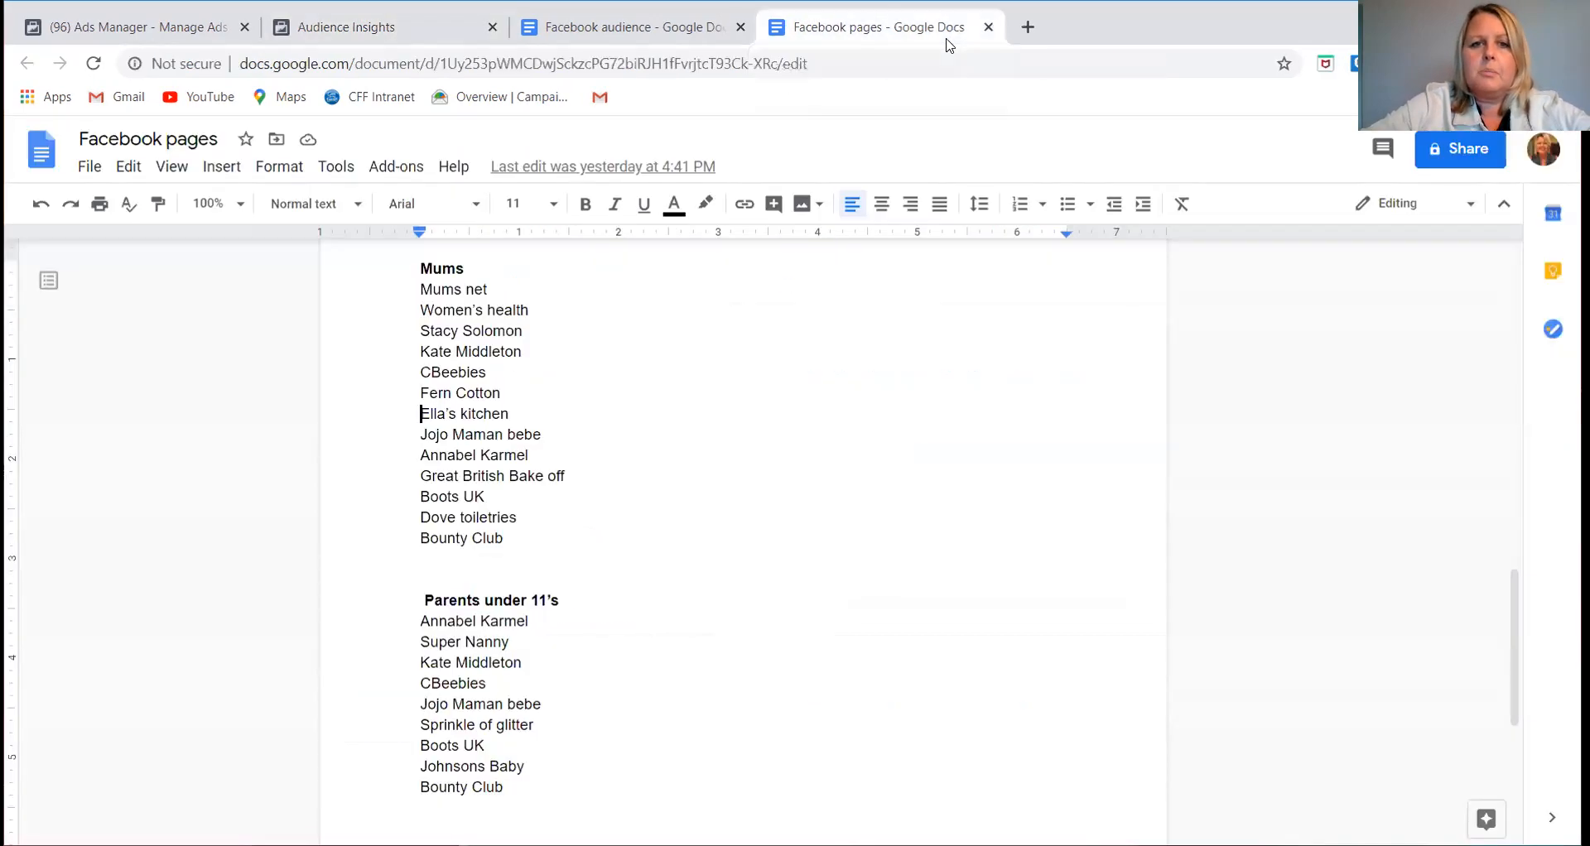
pyautogui.scroll(12, 512, 497)
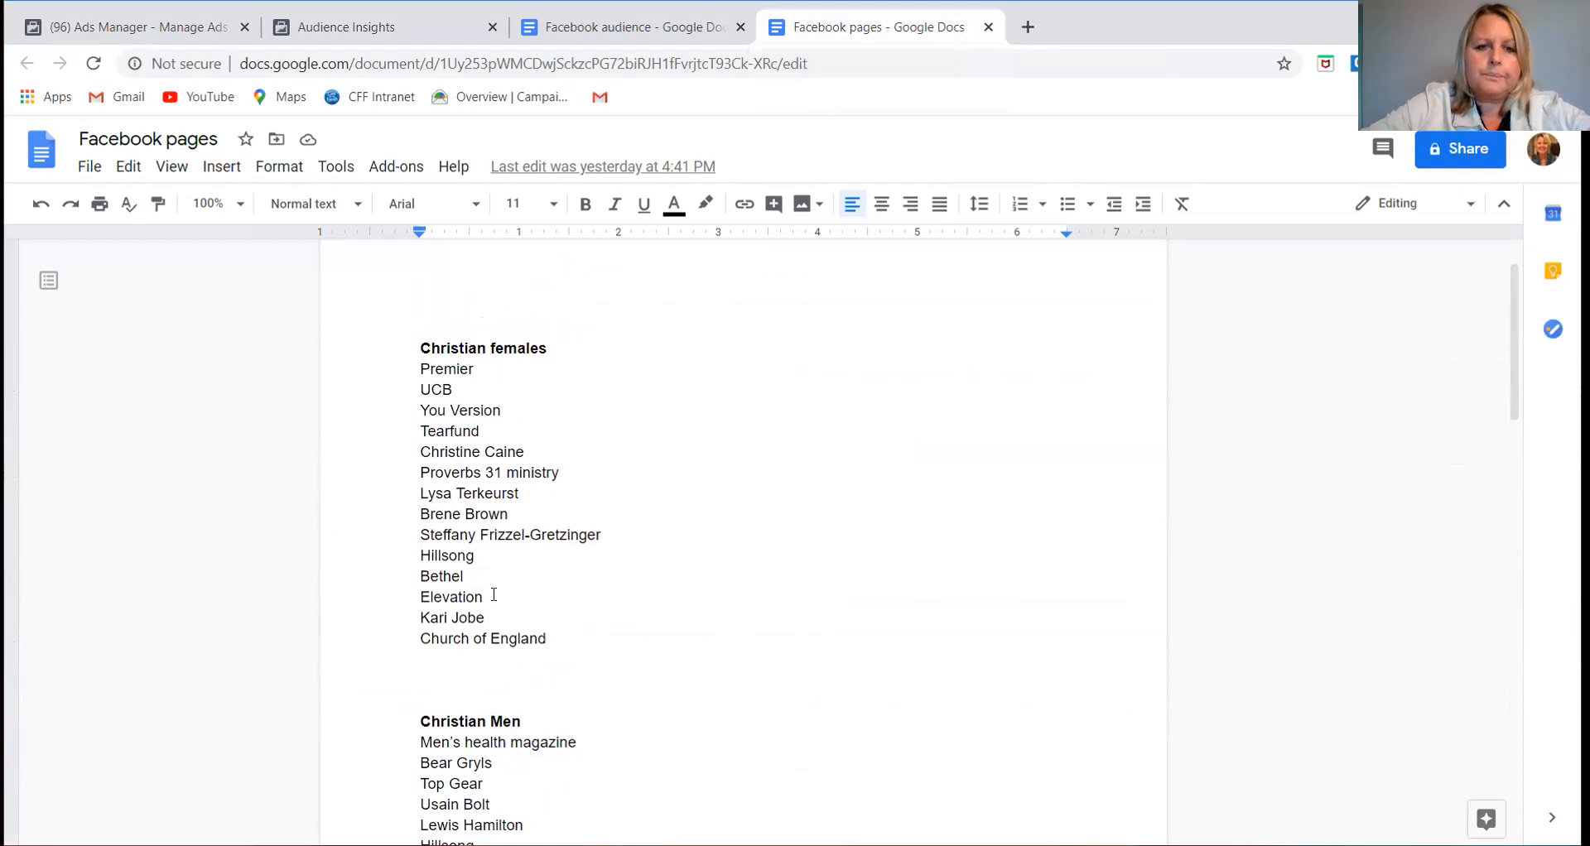
pyautogui.moveTo(490, 618); pyautogui.dragTo(416, 618)
pyautogui.hotkey('ctrl', 'c')
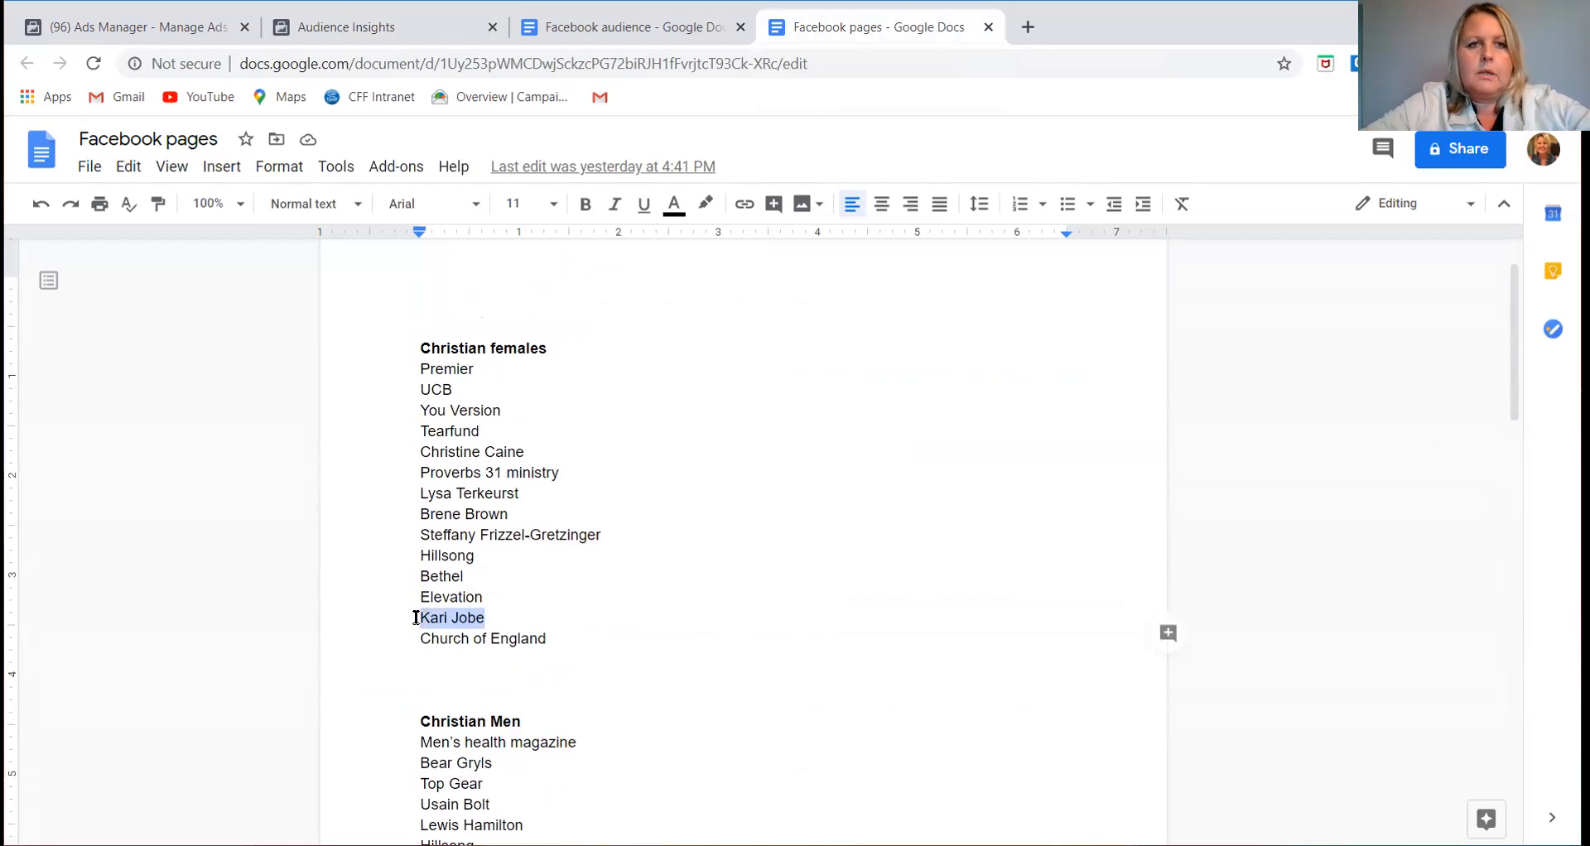
# - Return to Audience Insights and add the public figure Kari Jobe as an interest alongside YouVersion
pyautogui.click(333, 36)
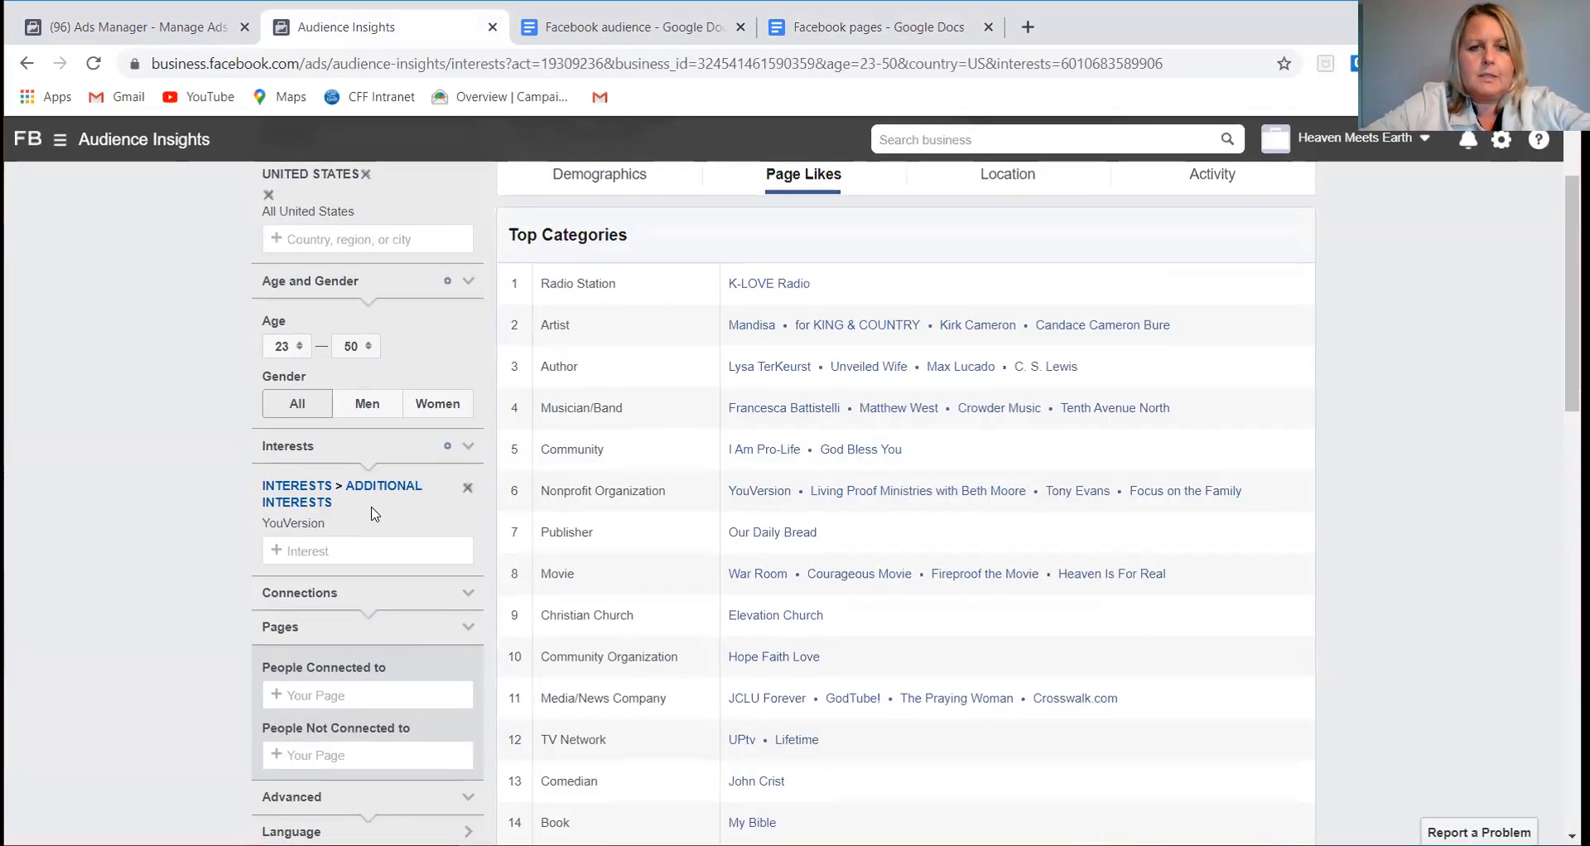
pyautogui.click(354, 551)
pyautogui.hotkey('ctrl', 'v')
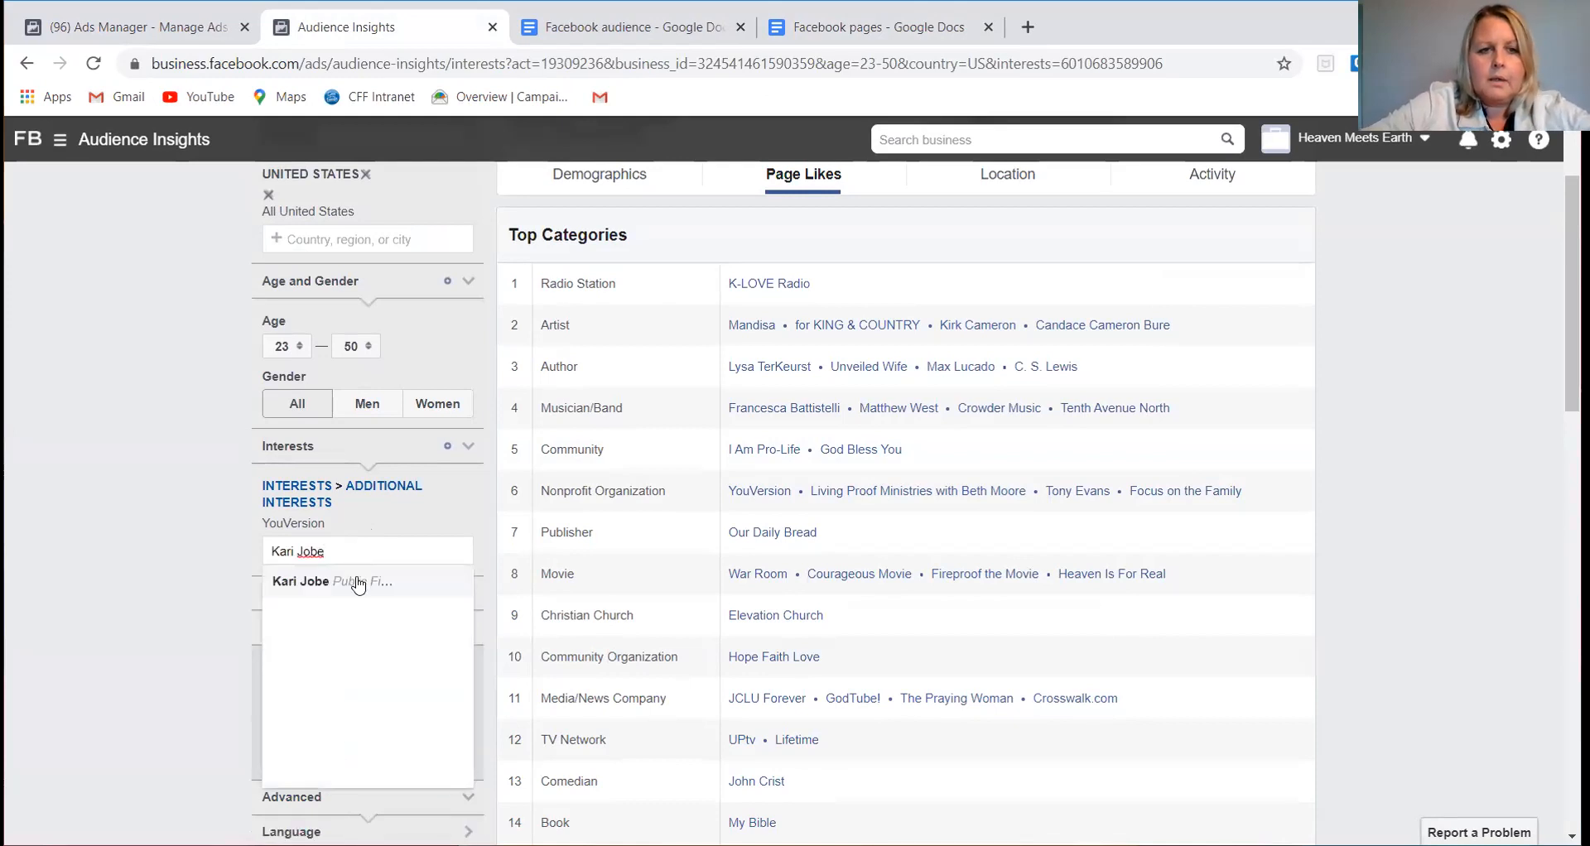
pyautogui.click(358, 582)
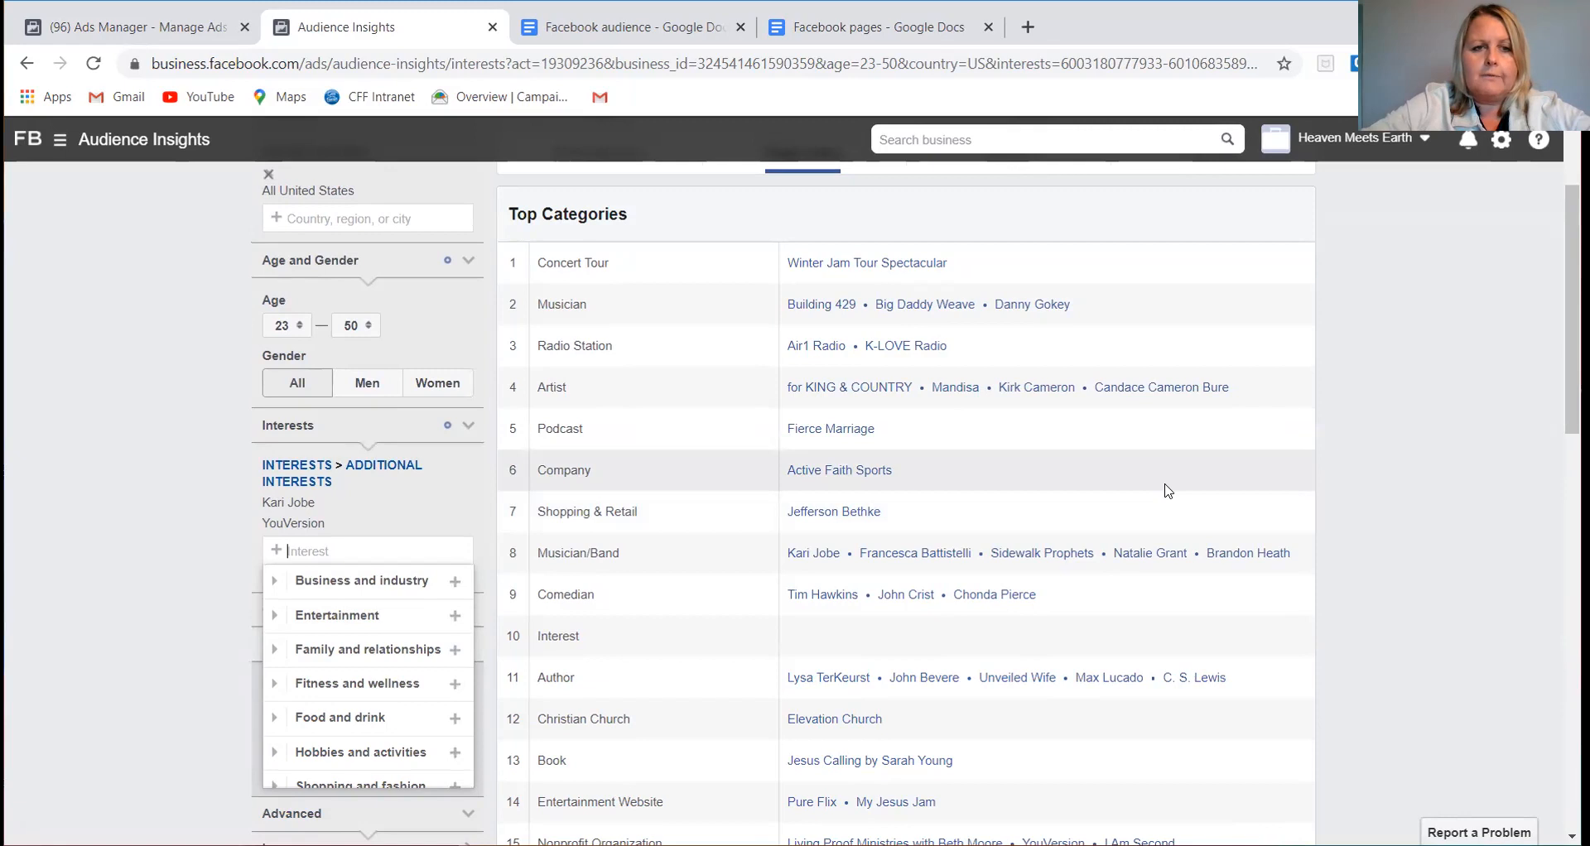
pyautogui.click(1167, 491)
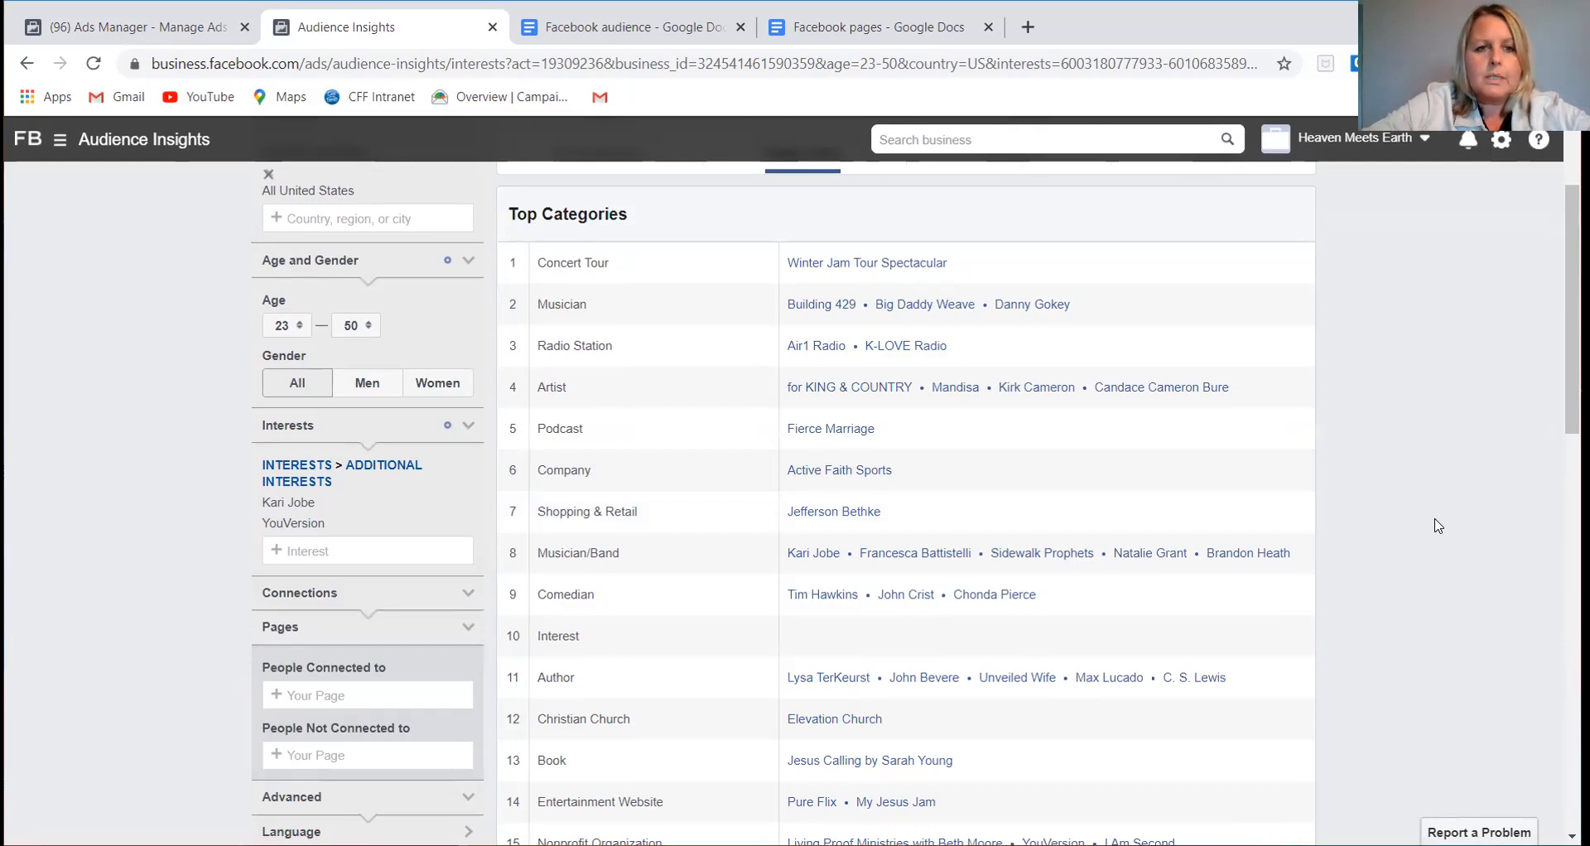
# - Review the top page categories of the Kari Jobe and YouVersion audience and examine its activity frequency and device use
pyautogui.scroll(2, 1439, 526)
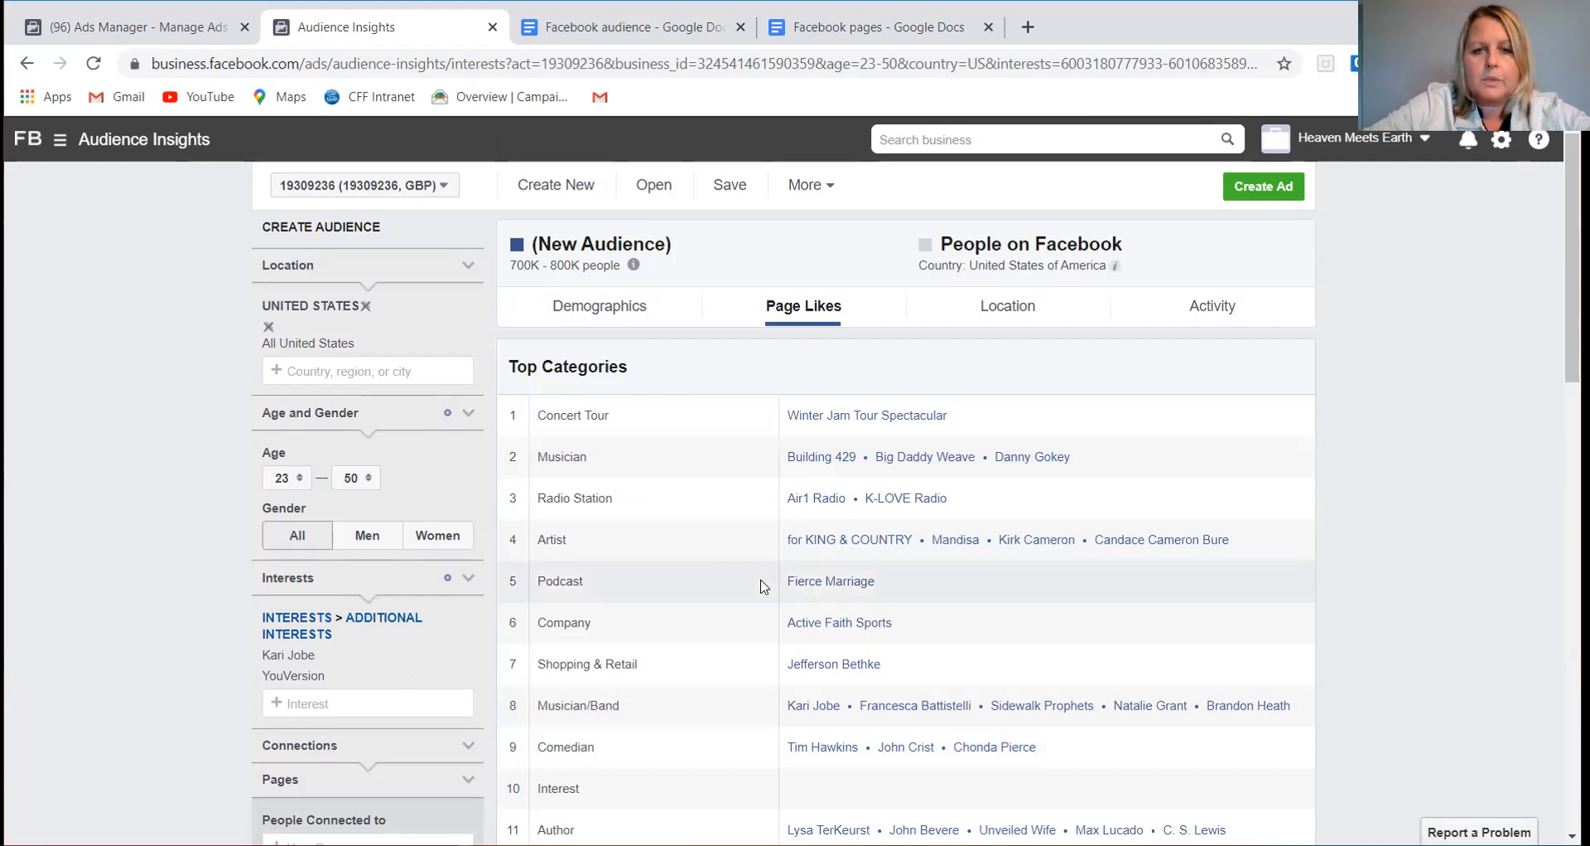
pyautogui.scroll(-4, 764, 587)
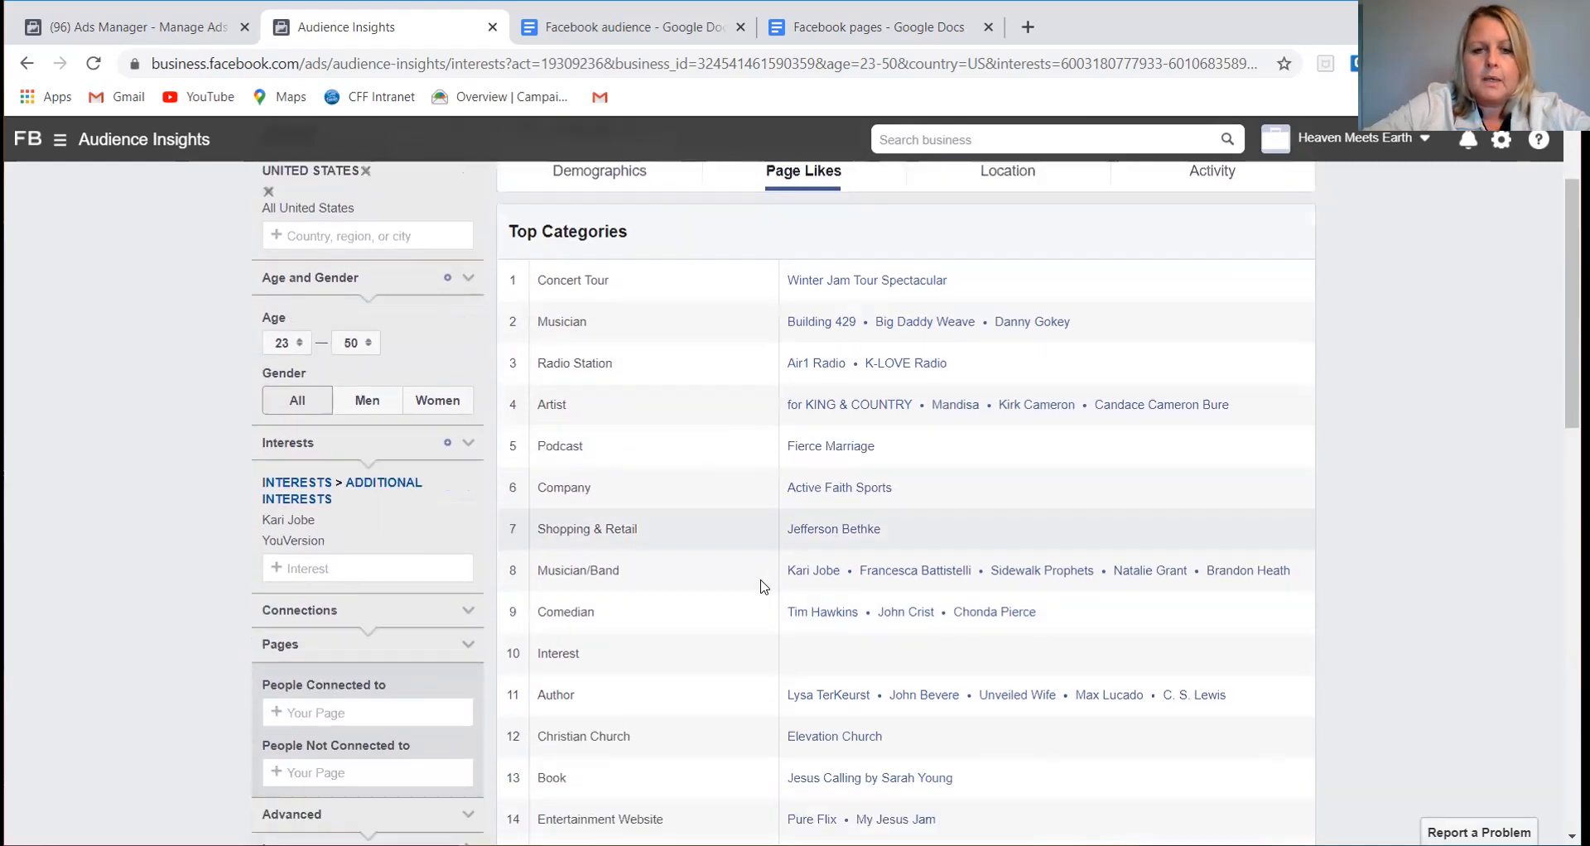
pyautogui.scroll(4, 763, 587)
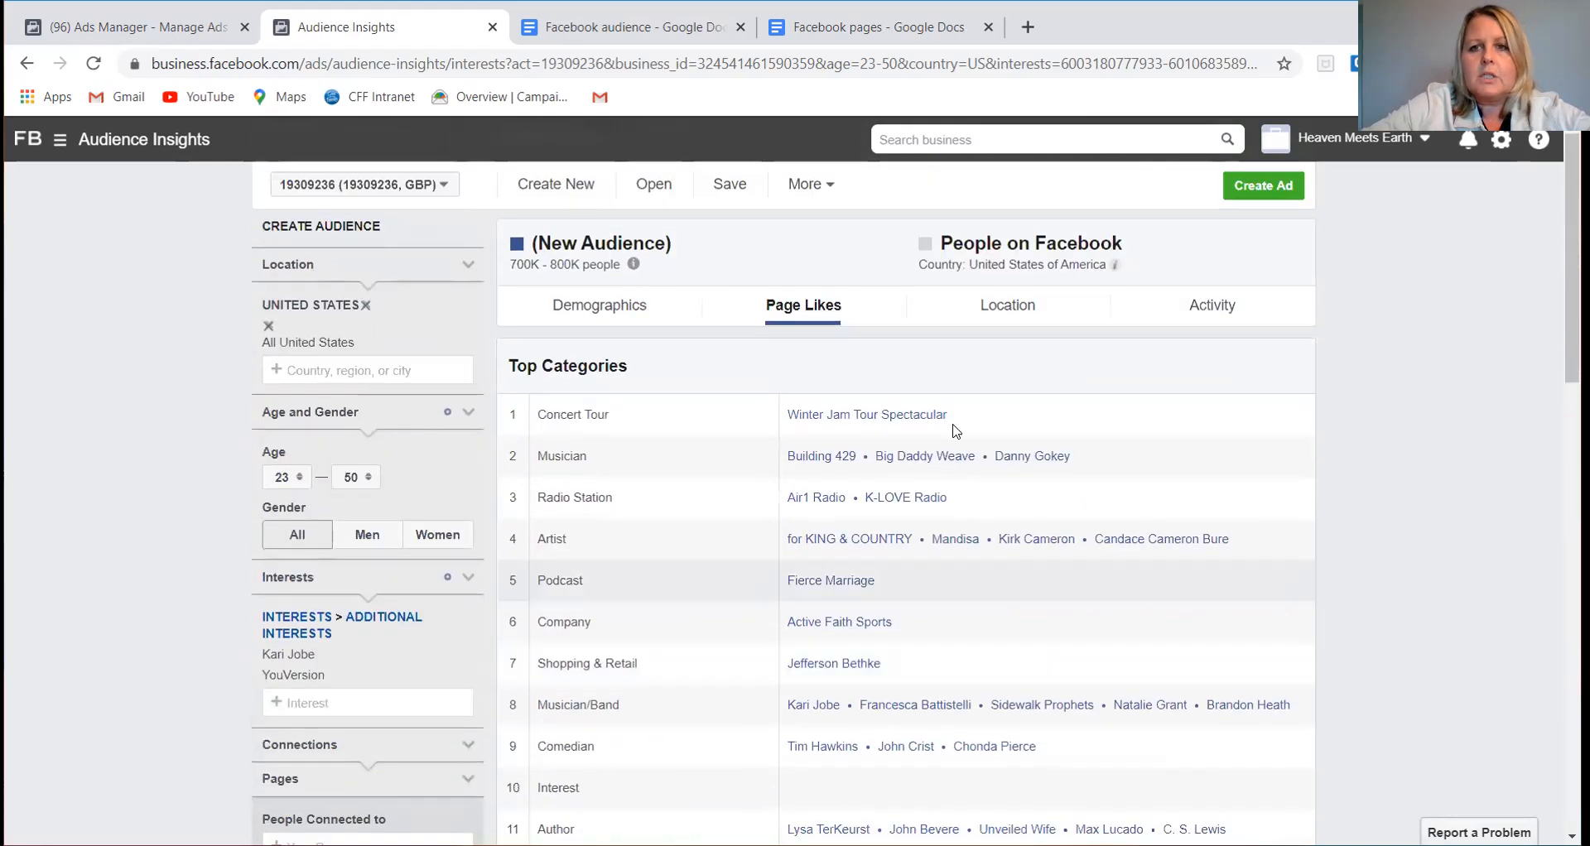
pyautogui.click(1214, 308)
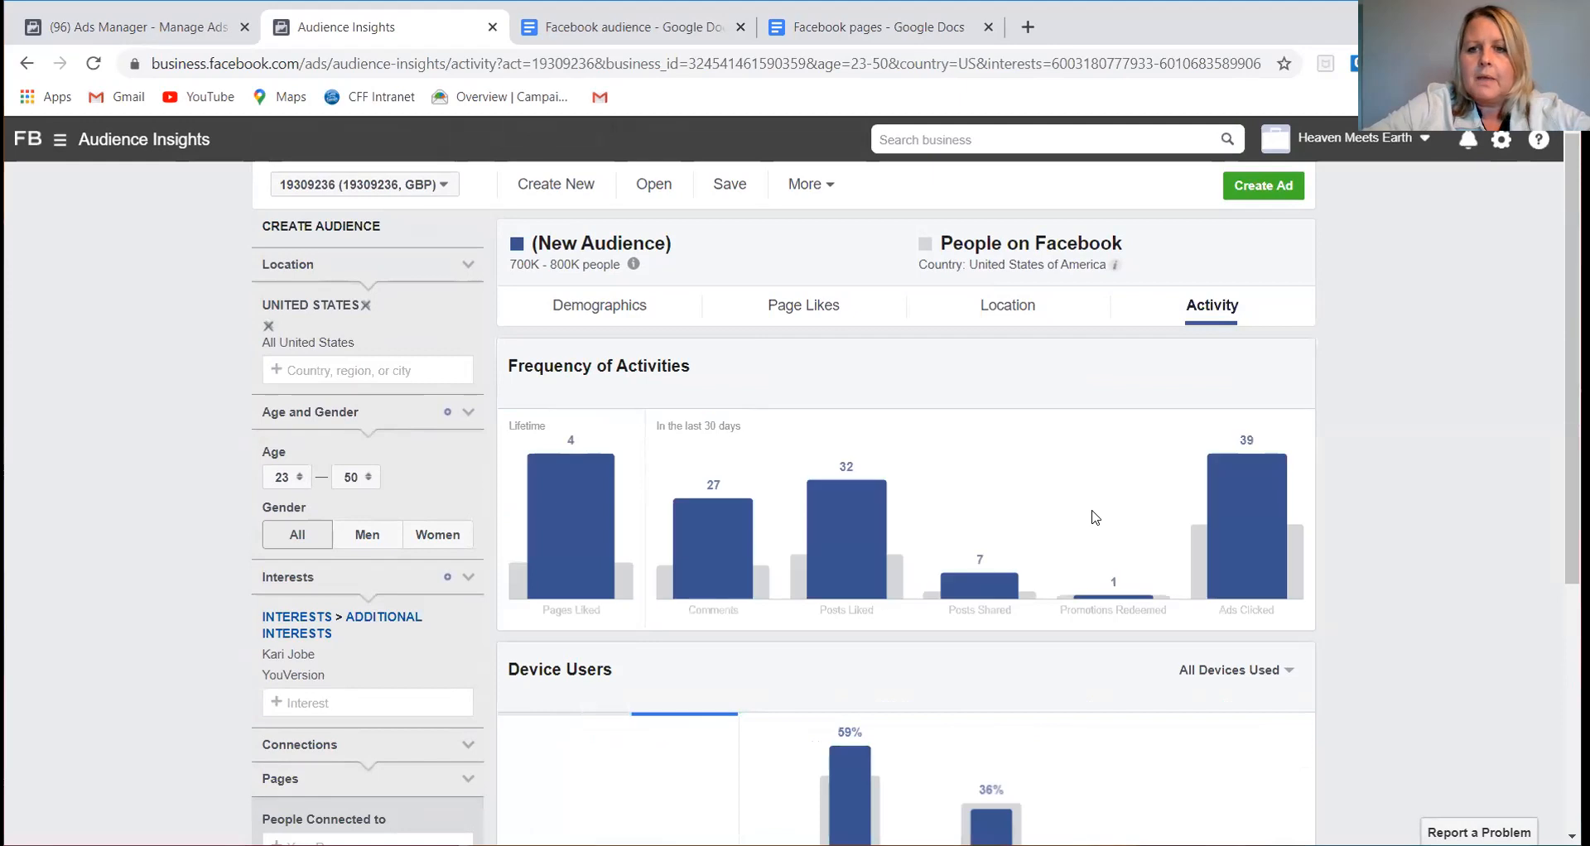
pyautogui.moveTo(1234, 552)
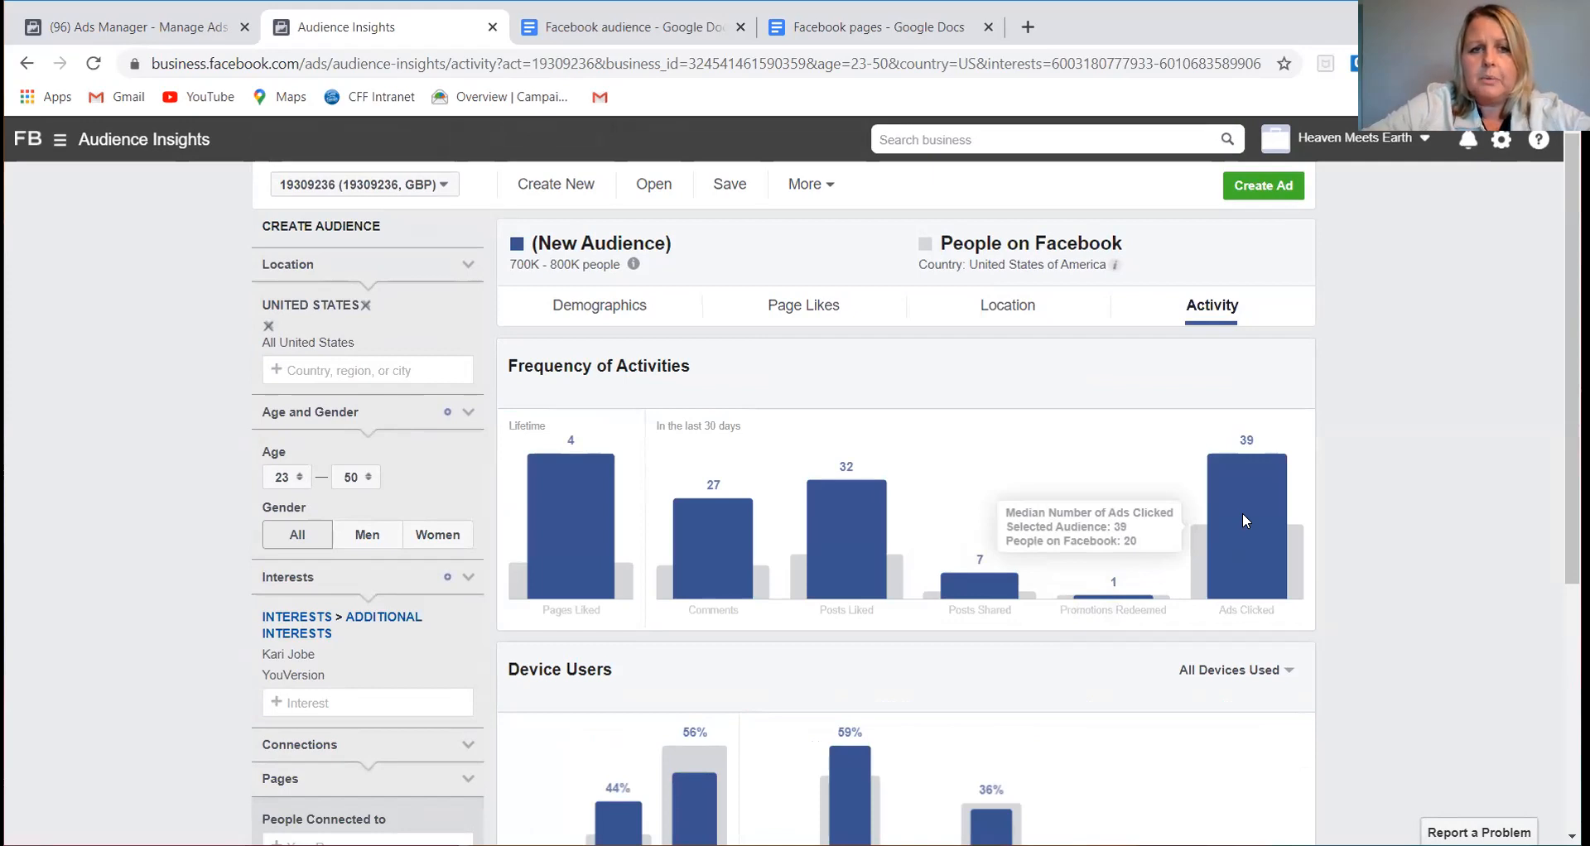
pyautogui.scroll(-2, 1247, 520)
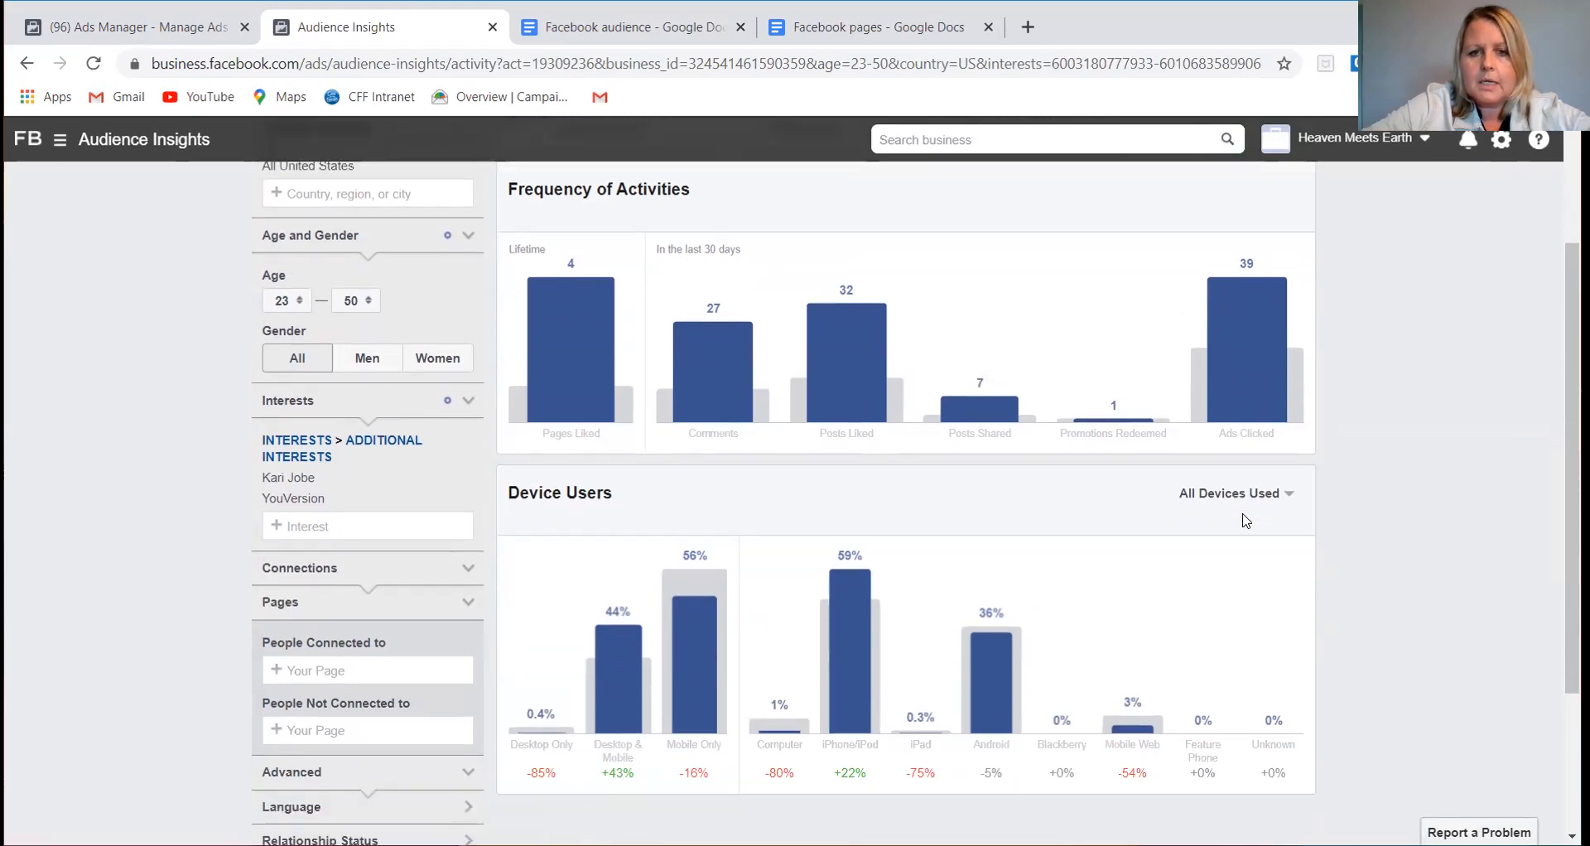
pyautogui.scroll(-2, 1245, 519)
pyautogui.scroll(-1, 1242, 518)
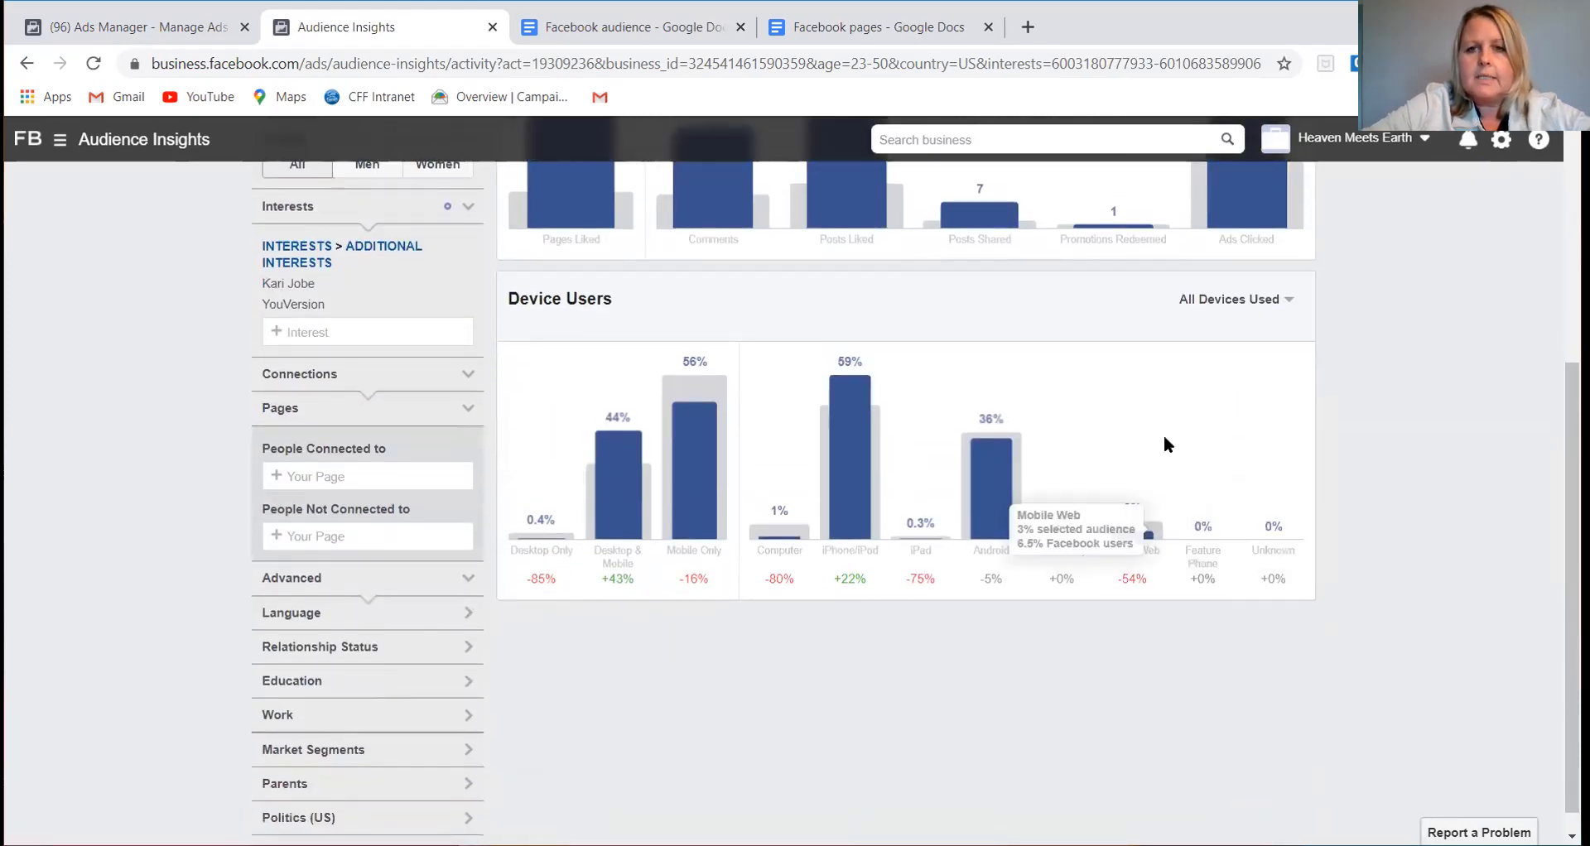
pyautogui.scroll(5, 1165, 439)
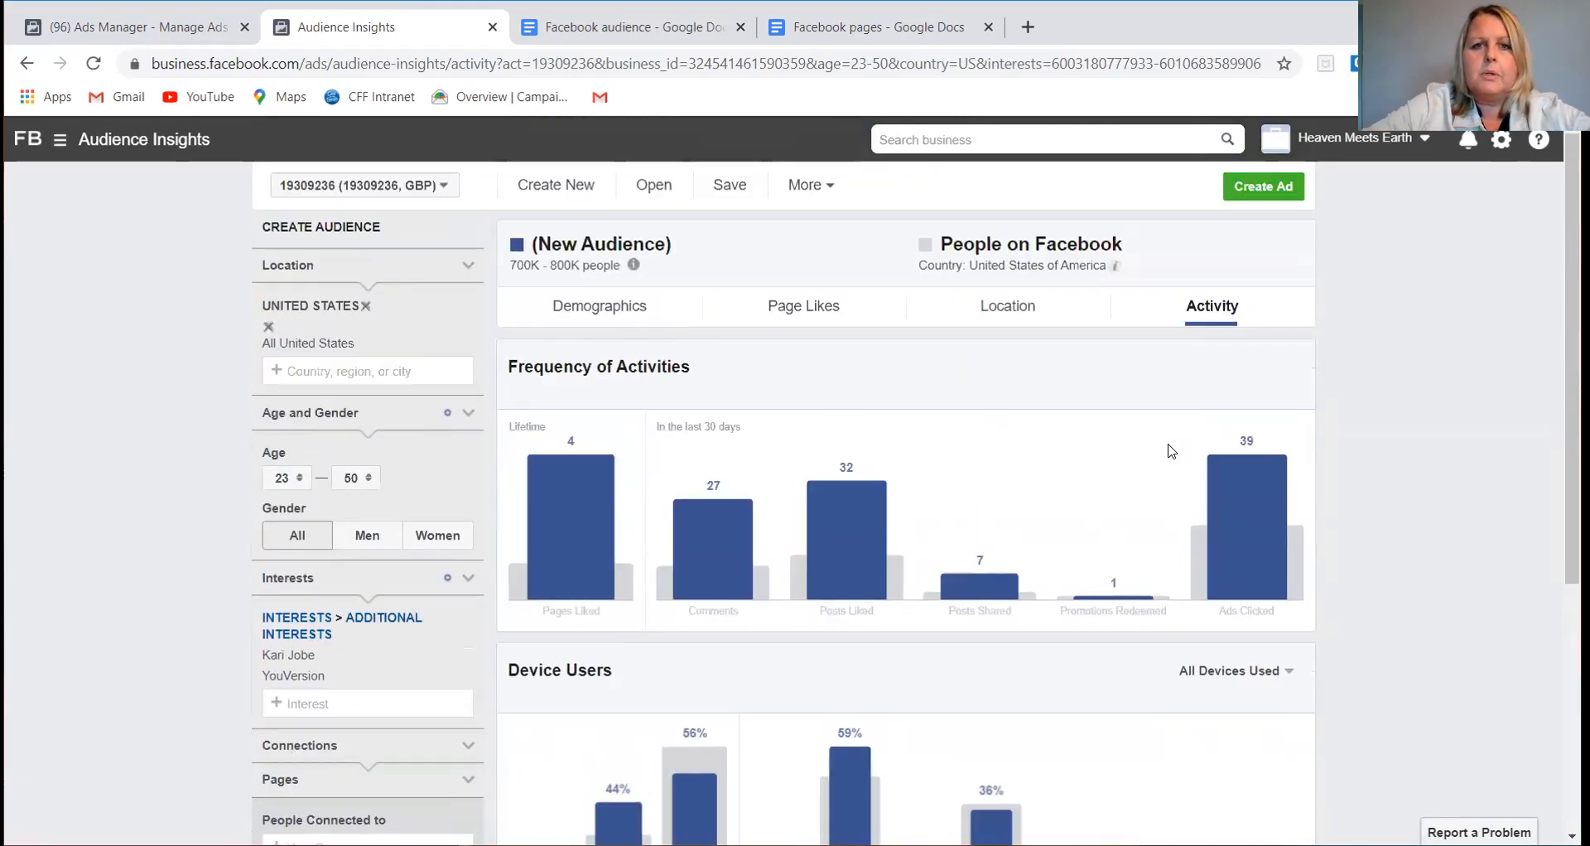
# - Examine the audience's demographics, covering age and gender, relationship status and education level
pyautogui.click(635, 312)
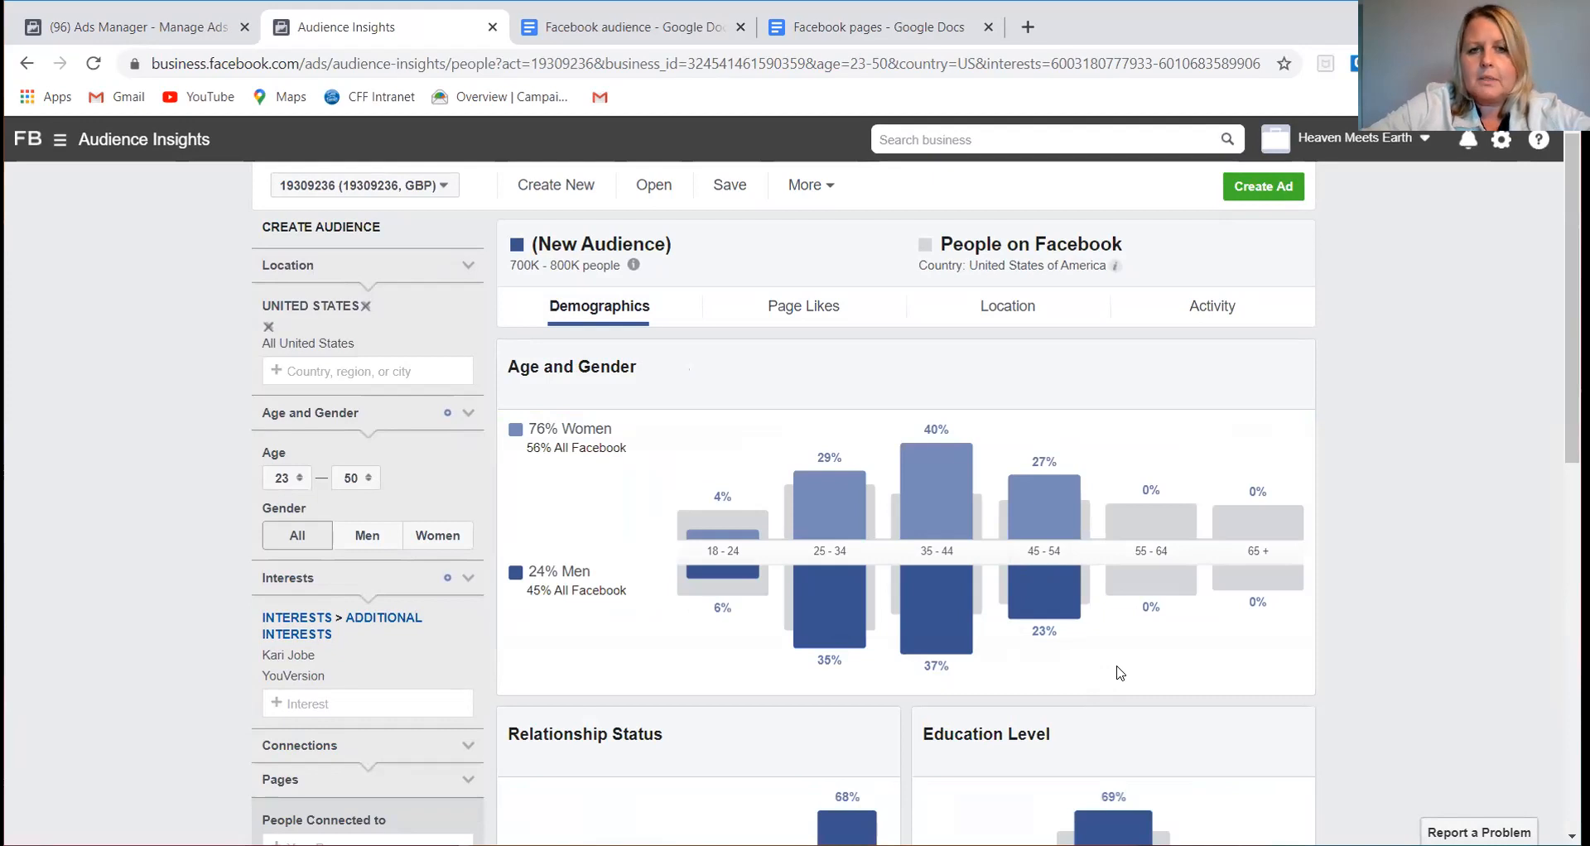
pyautogui.scroll(-5, 1120, 672)
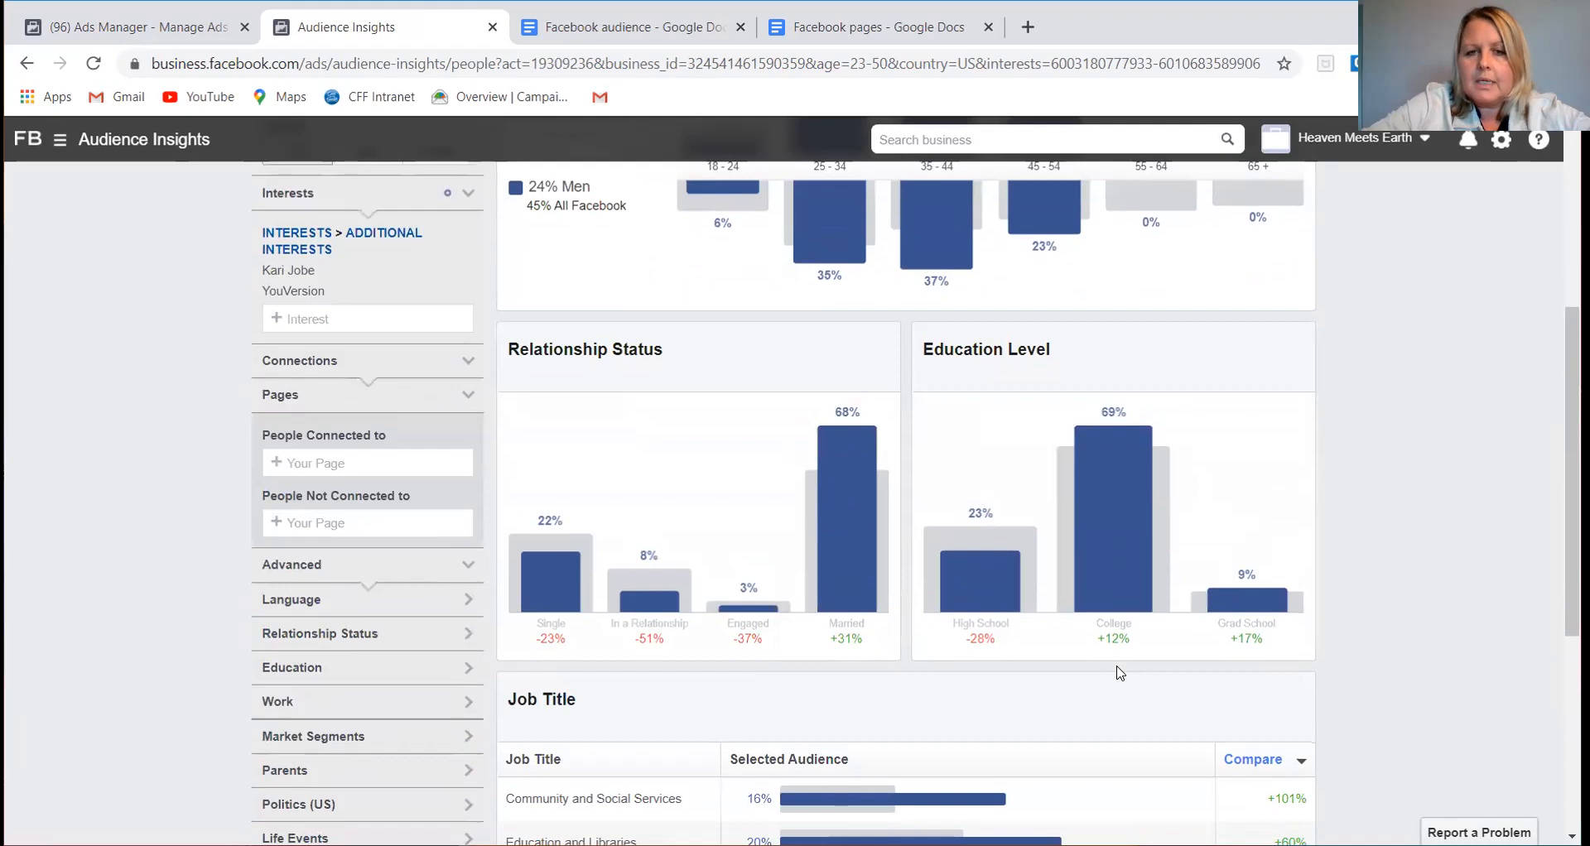
pyautogui.moveTo(879, 530)
pyautogui.scroll(4, 871, 537)
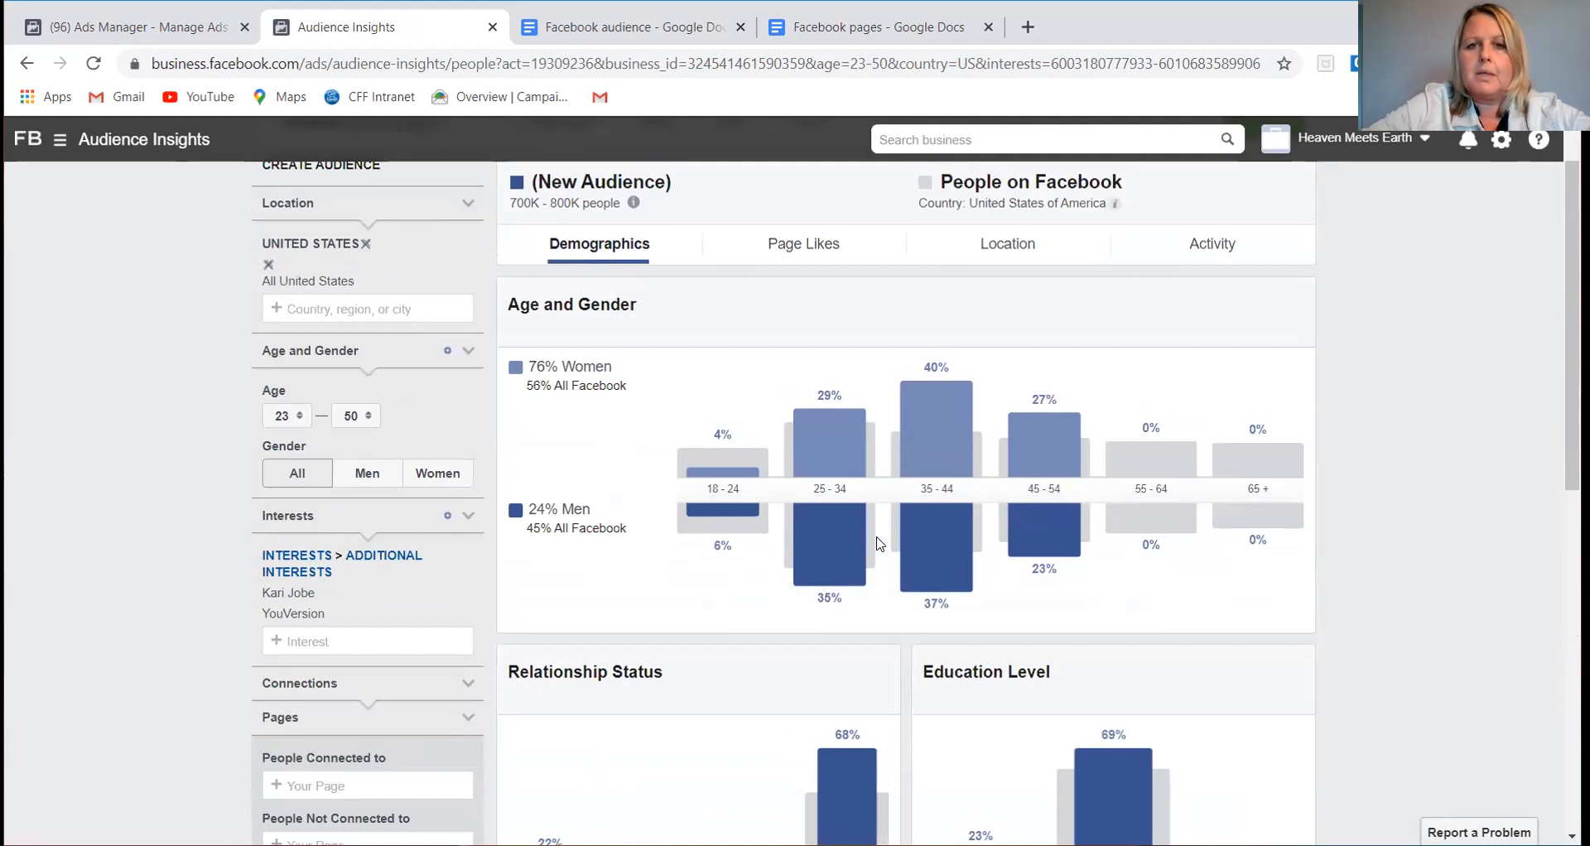
pyautogui.scroll(-6, 879, 544)
pyautogui.scroll(2, 880, 544)
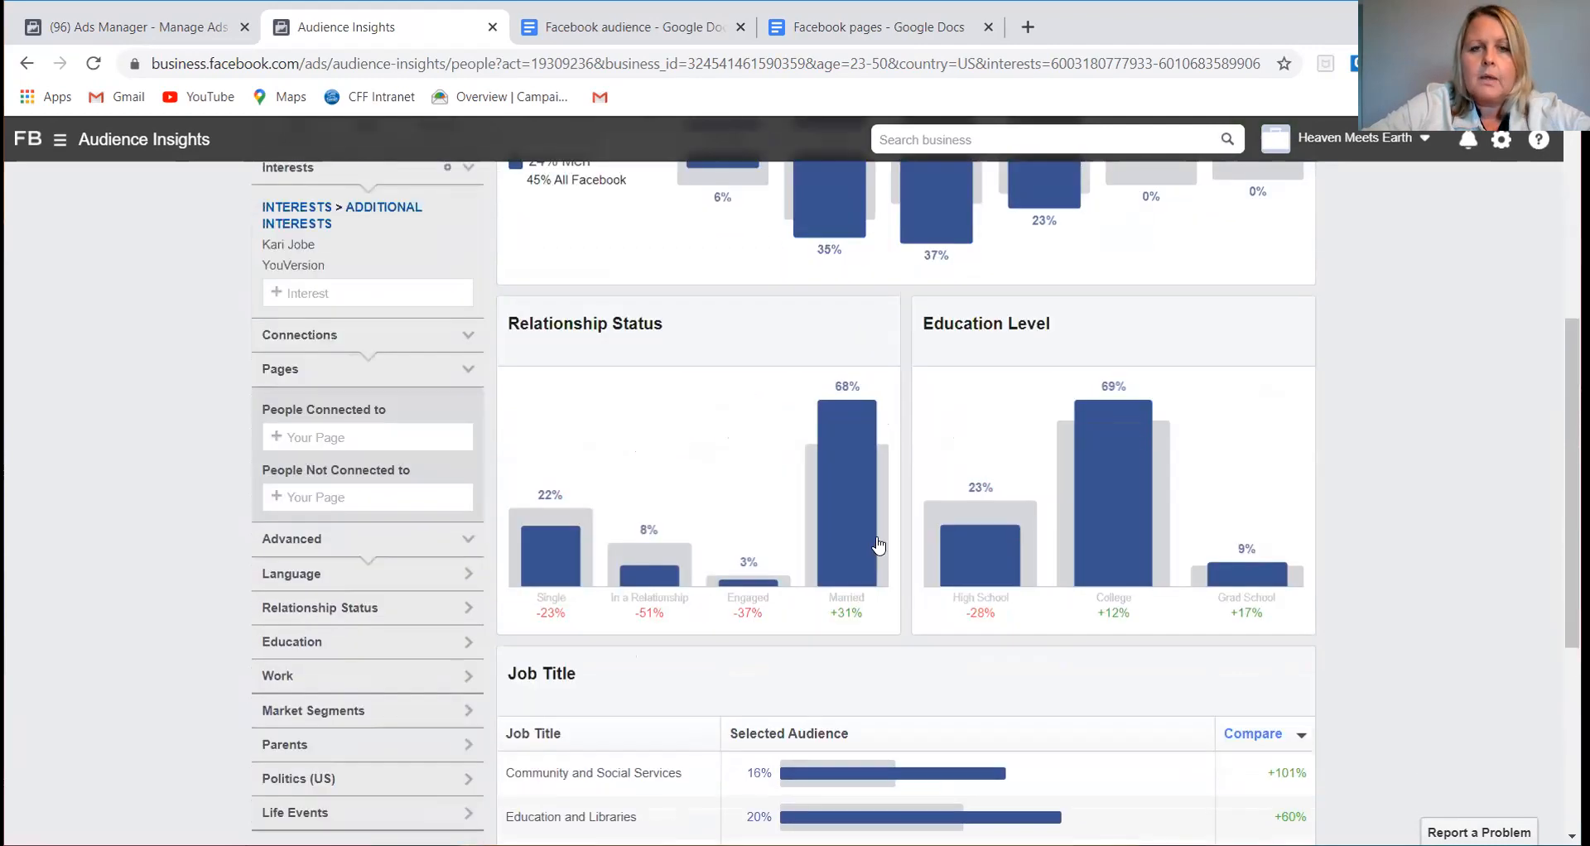
pyautogui.scroll(5, 879, 545)
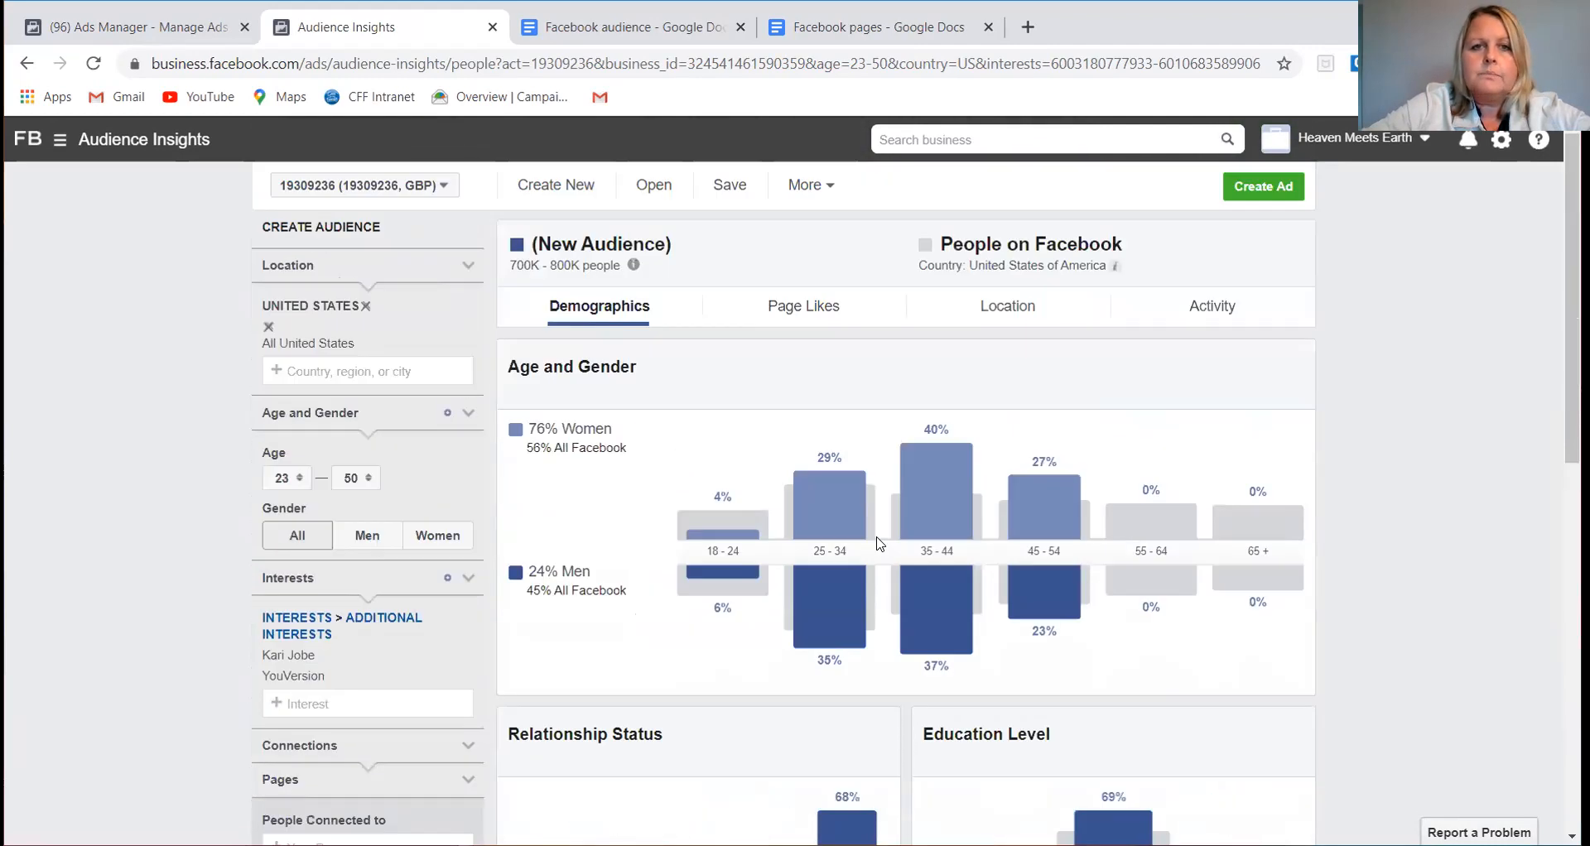
# - Save the audience under the name "summer promo"
pyautogui.click(729, 192)
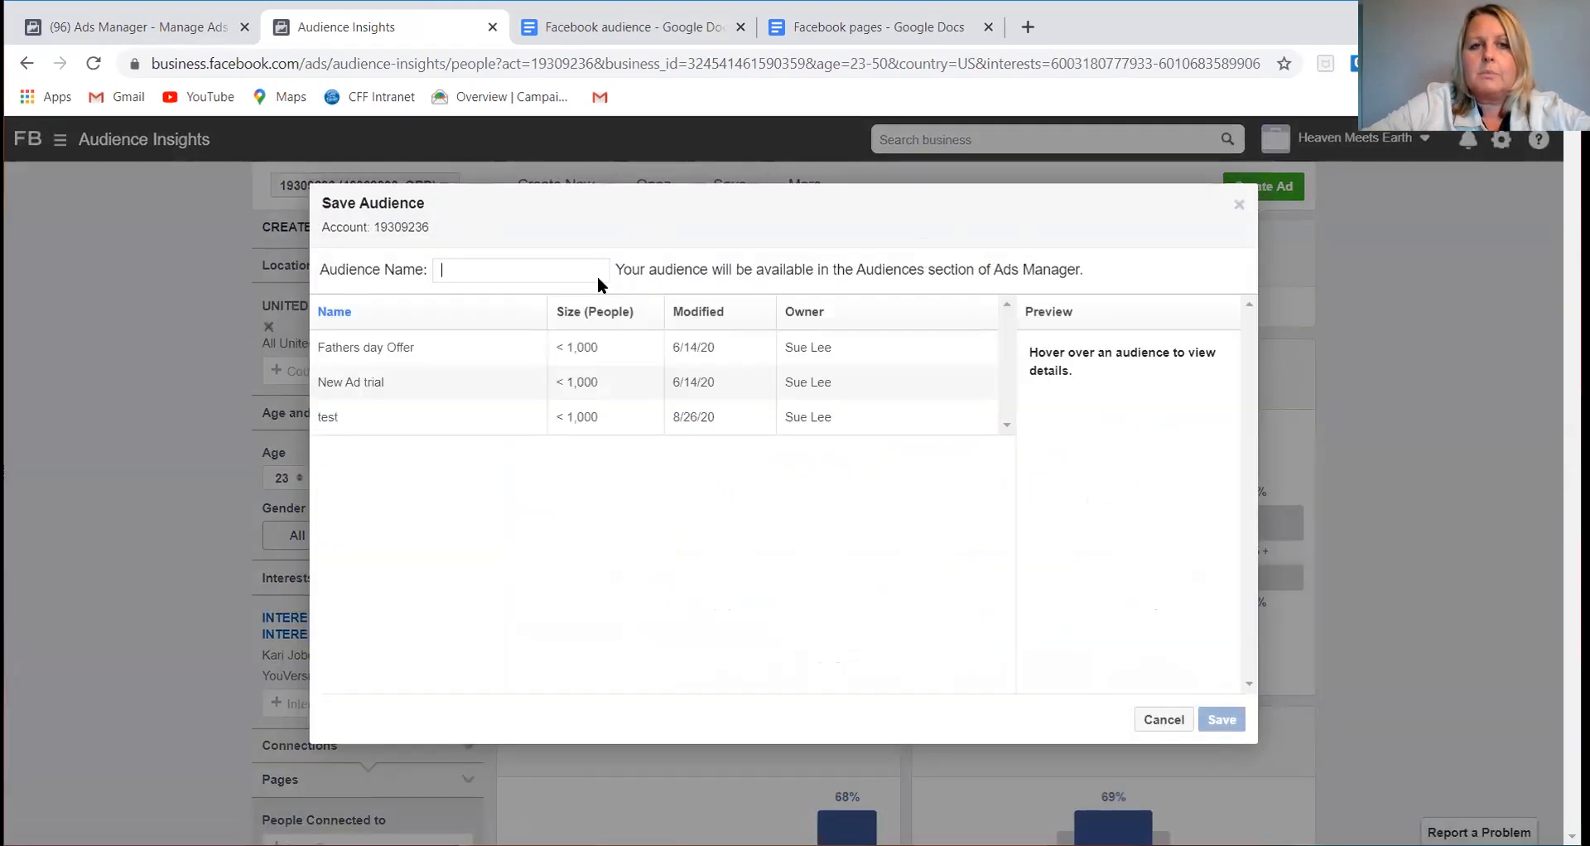
pyautogui.write('s')
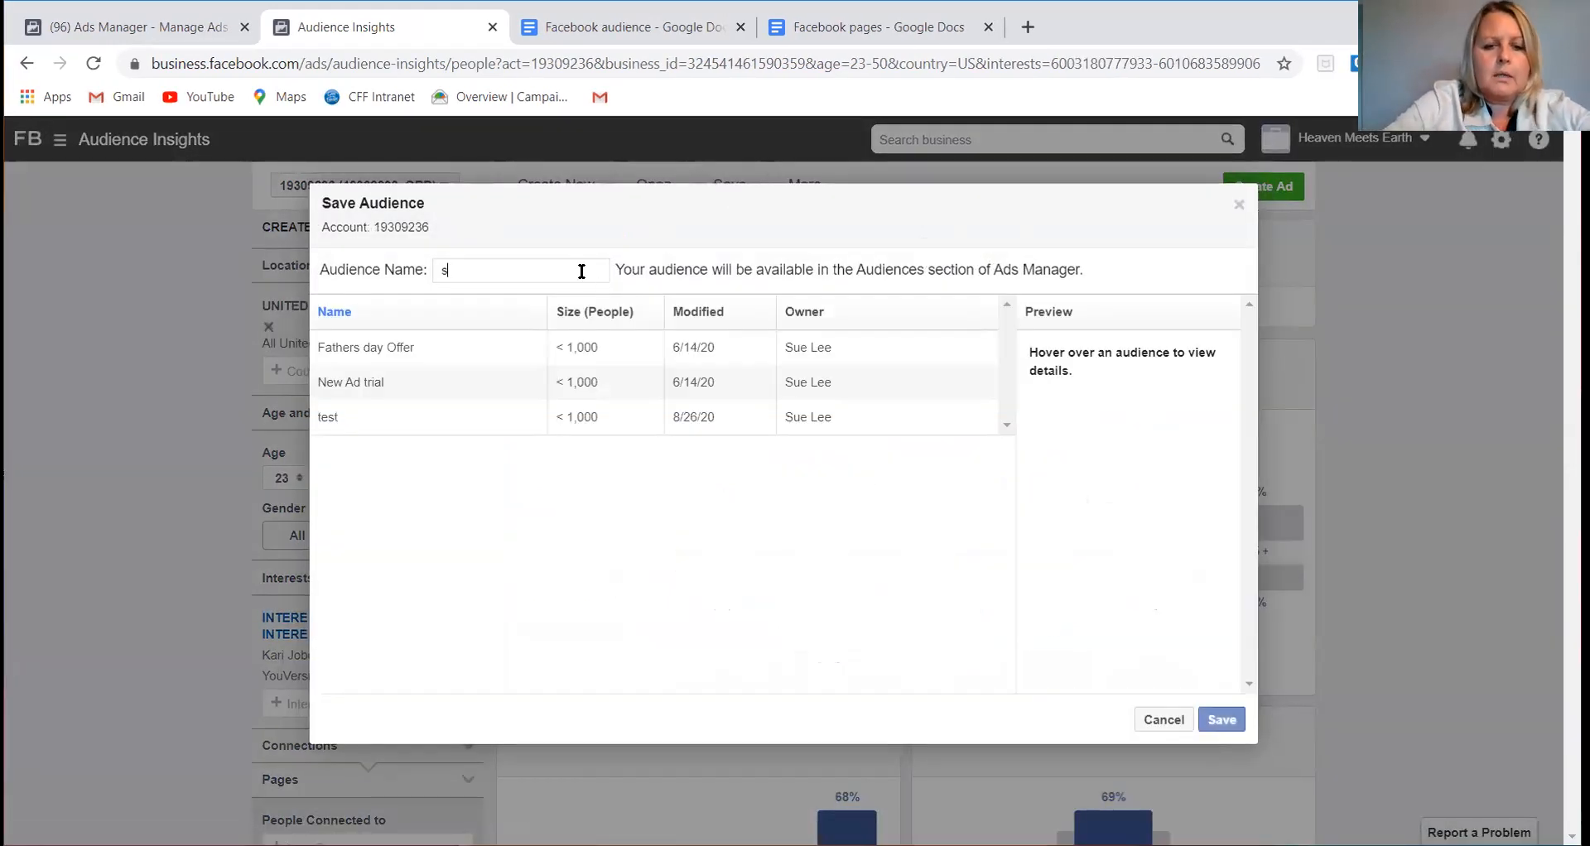
pyautogui.write('ummer pr')
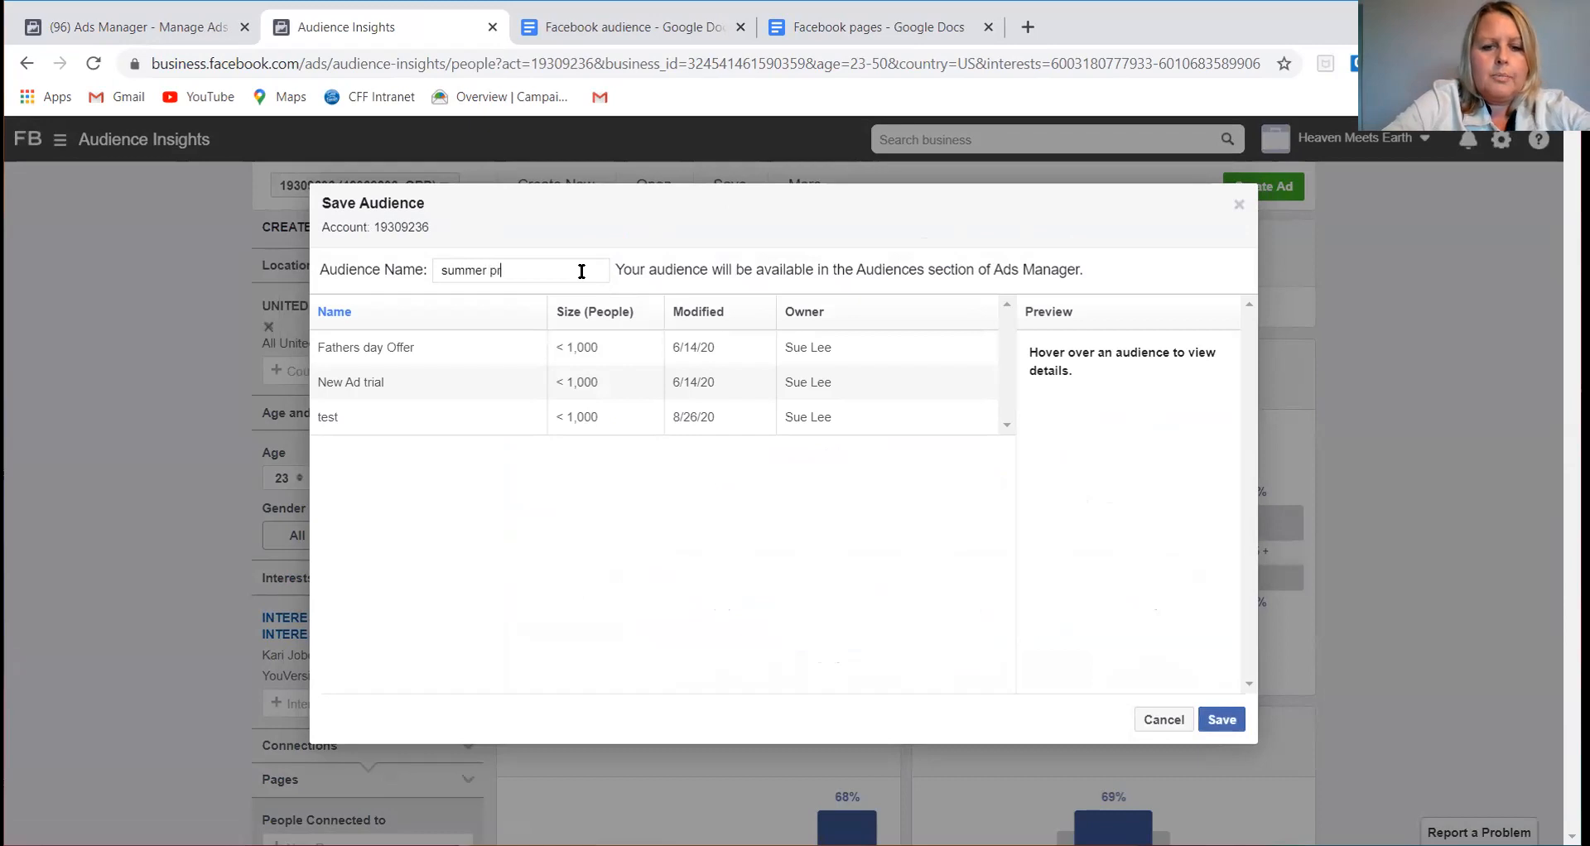
pyautogui.write('omo')
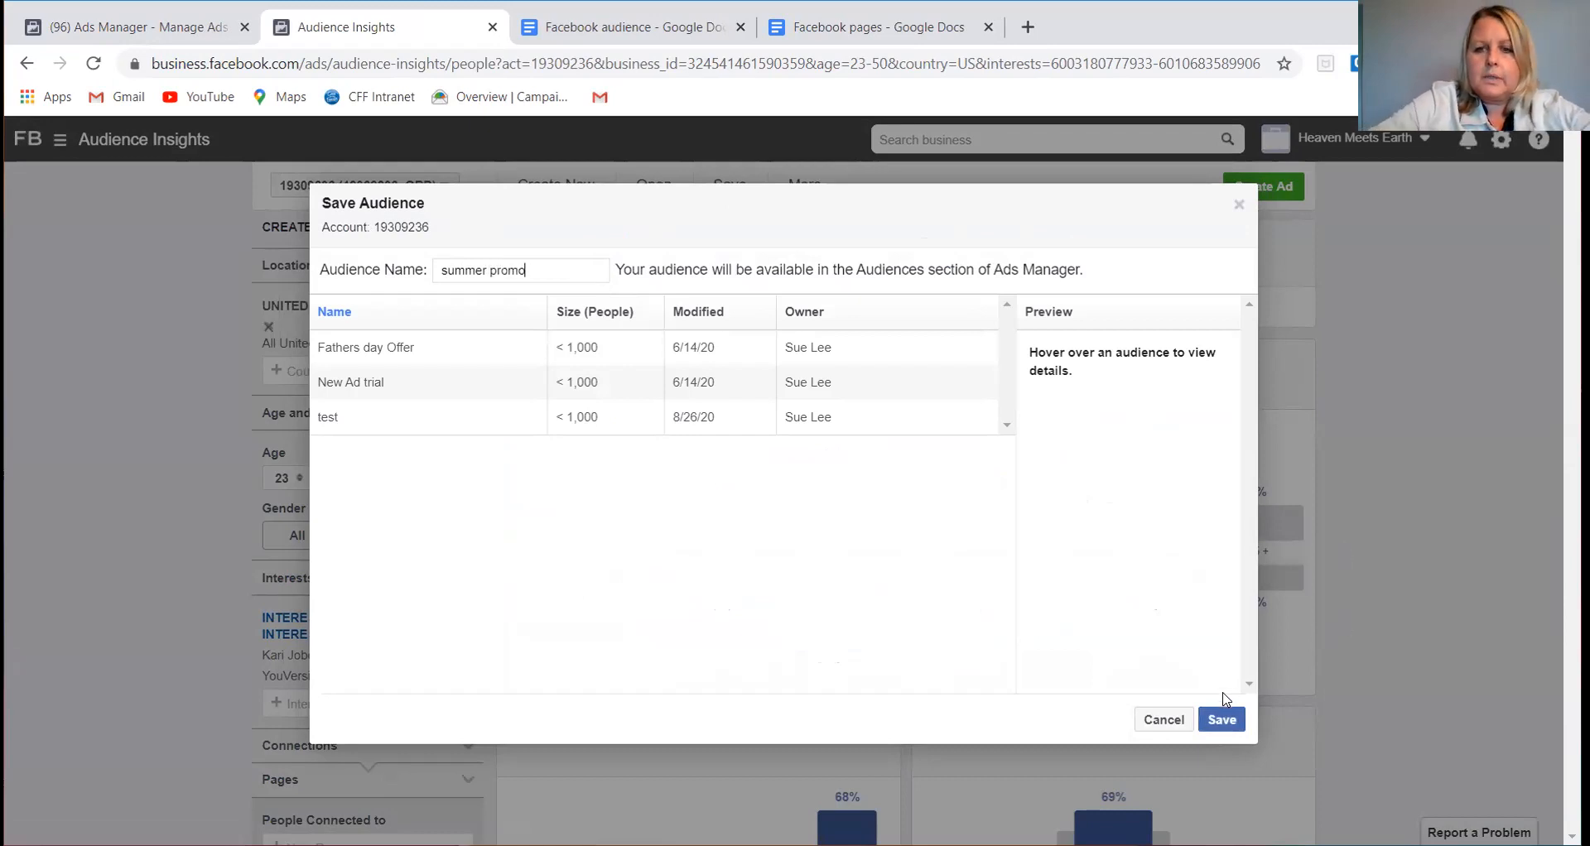
pyautogui.click(1221, 720)
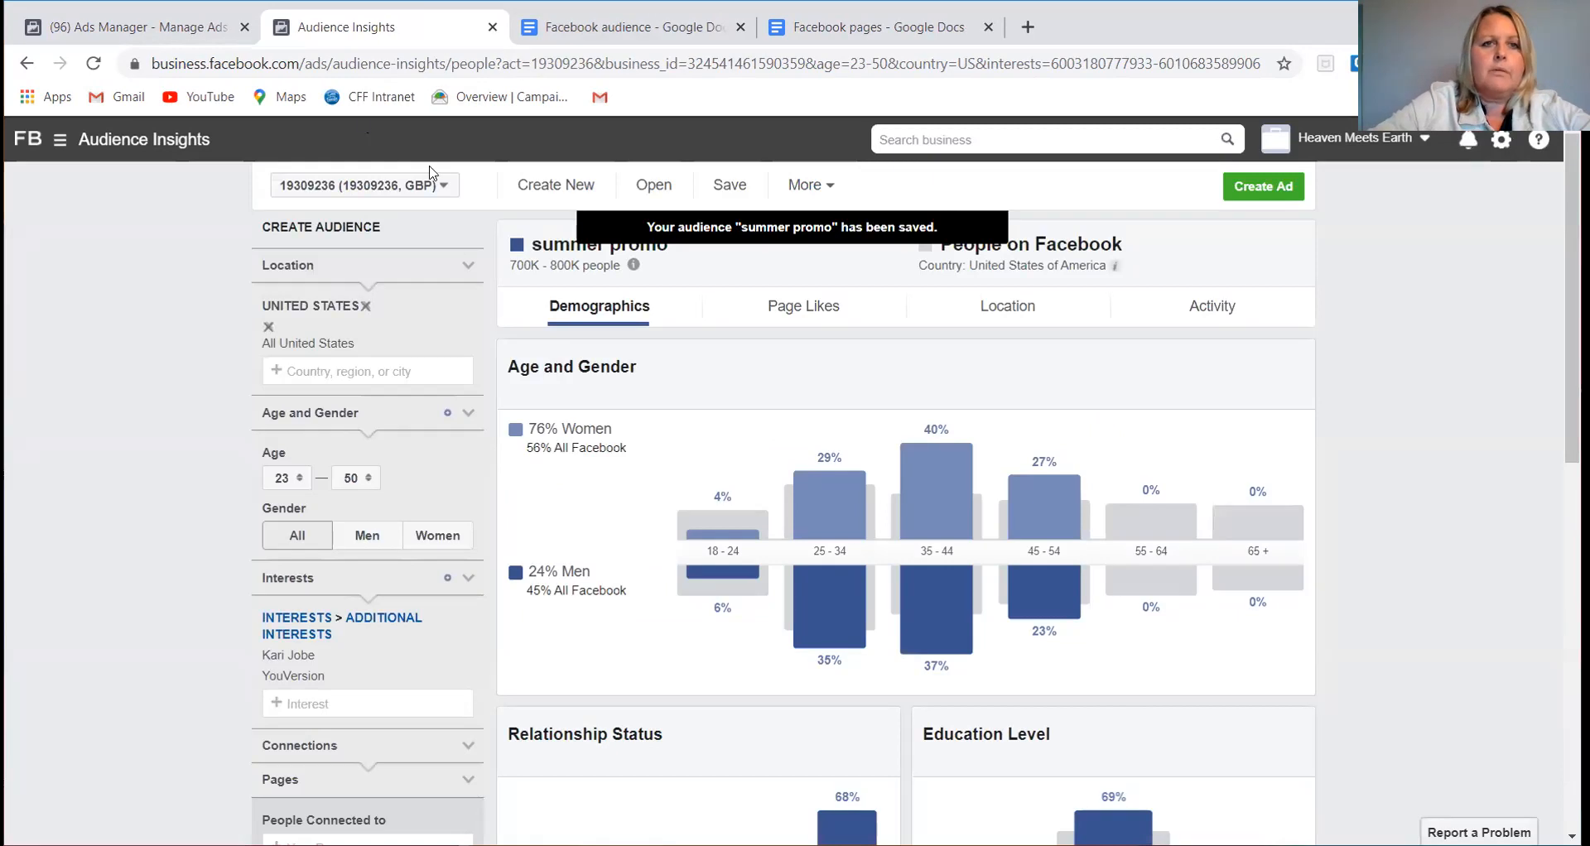
# - Switch to Ads Manager and open the Audiences section for the ad account
pyautogui.click(186, 29)
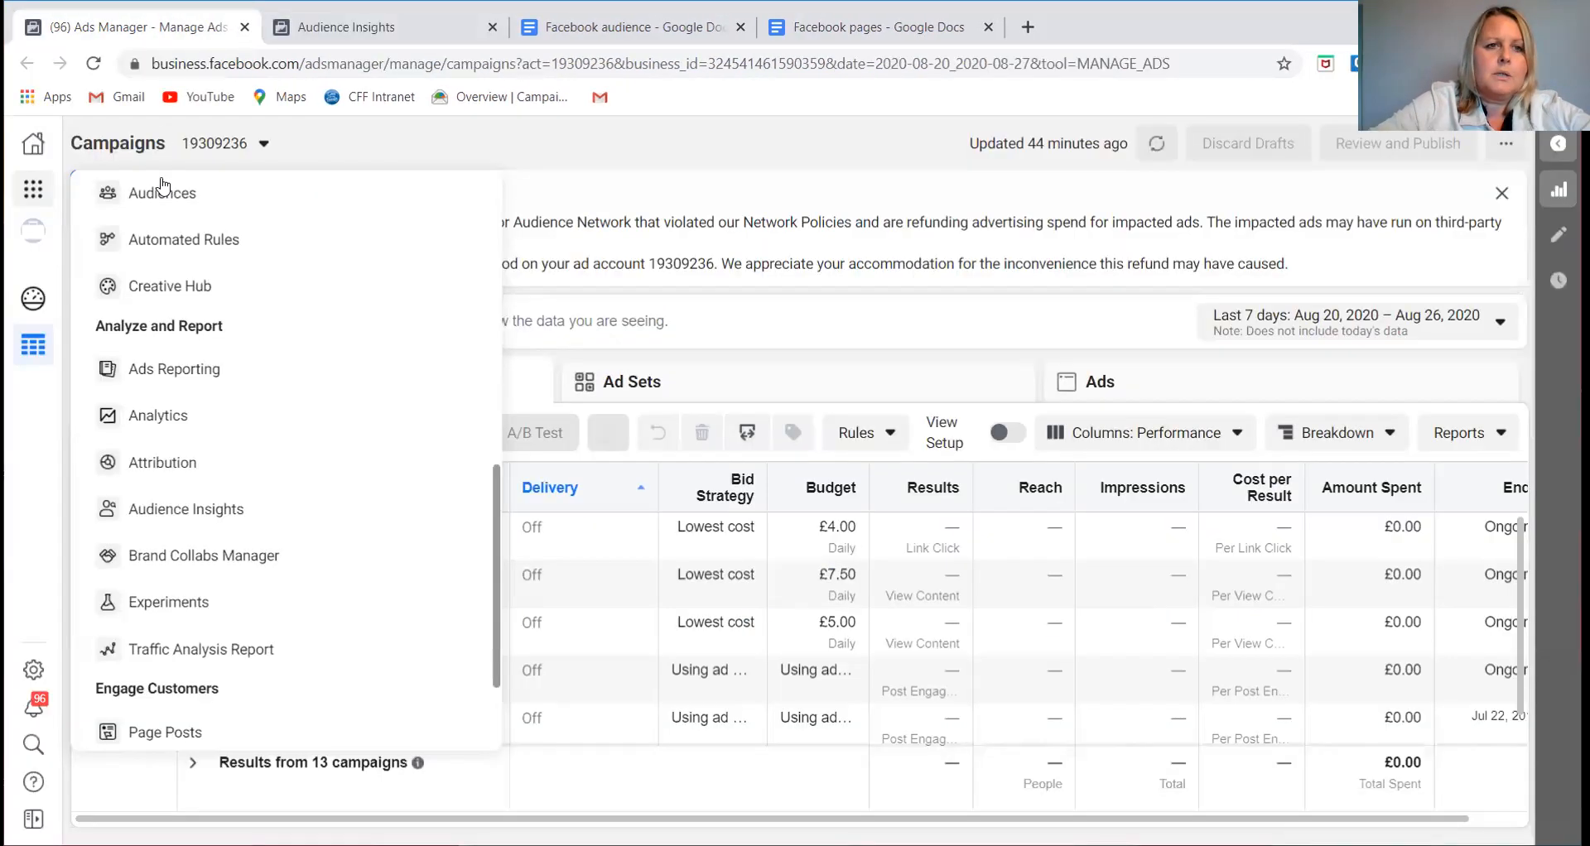
pyautogui.scroll(10, 168, 290)
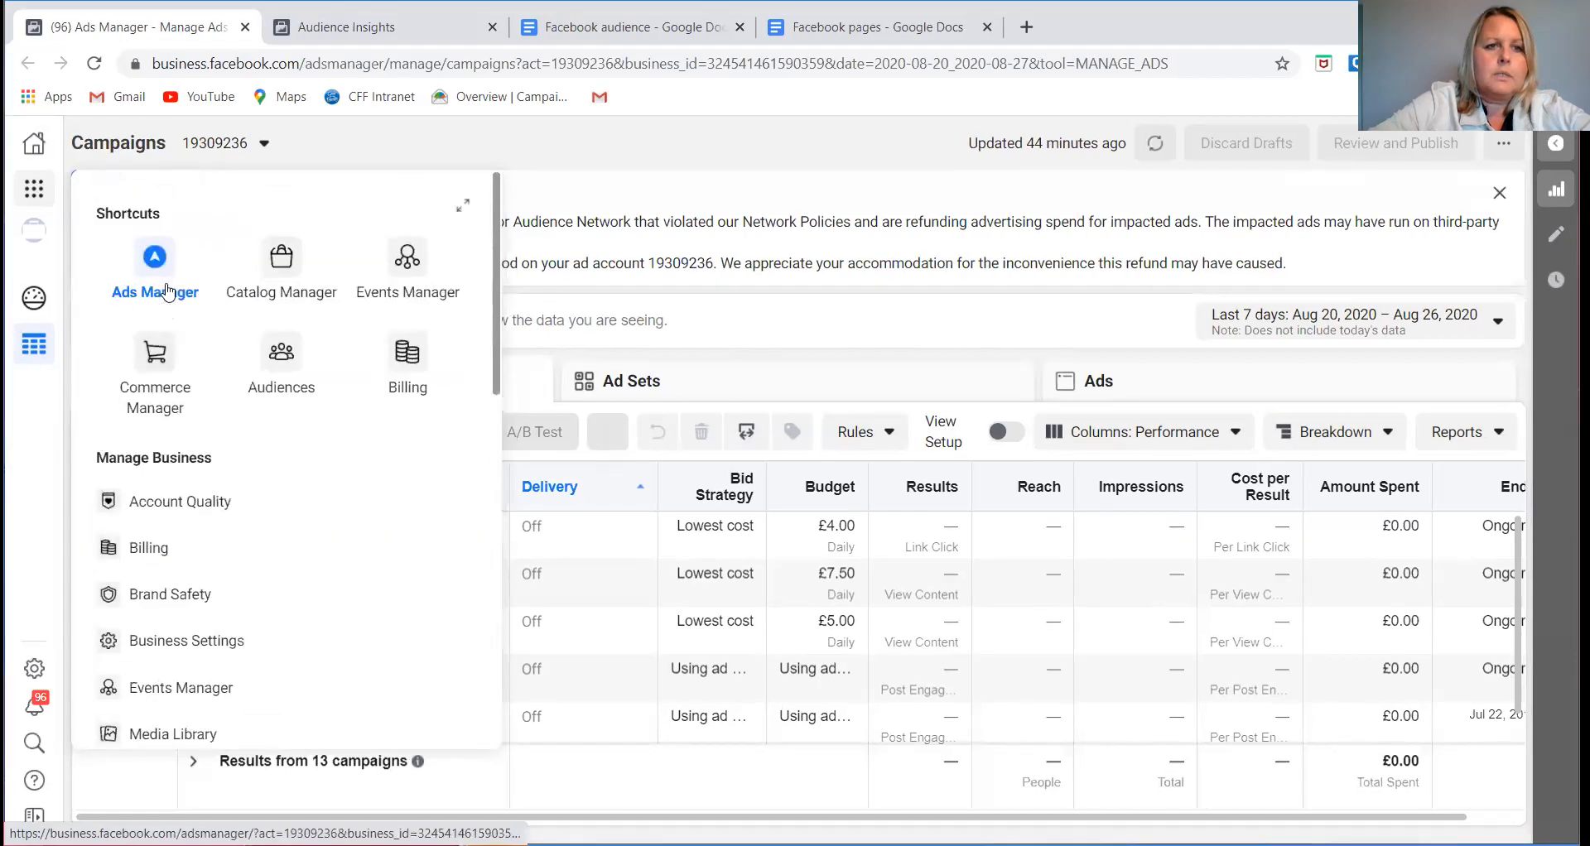
pyautogui.click(297, 352)
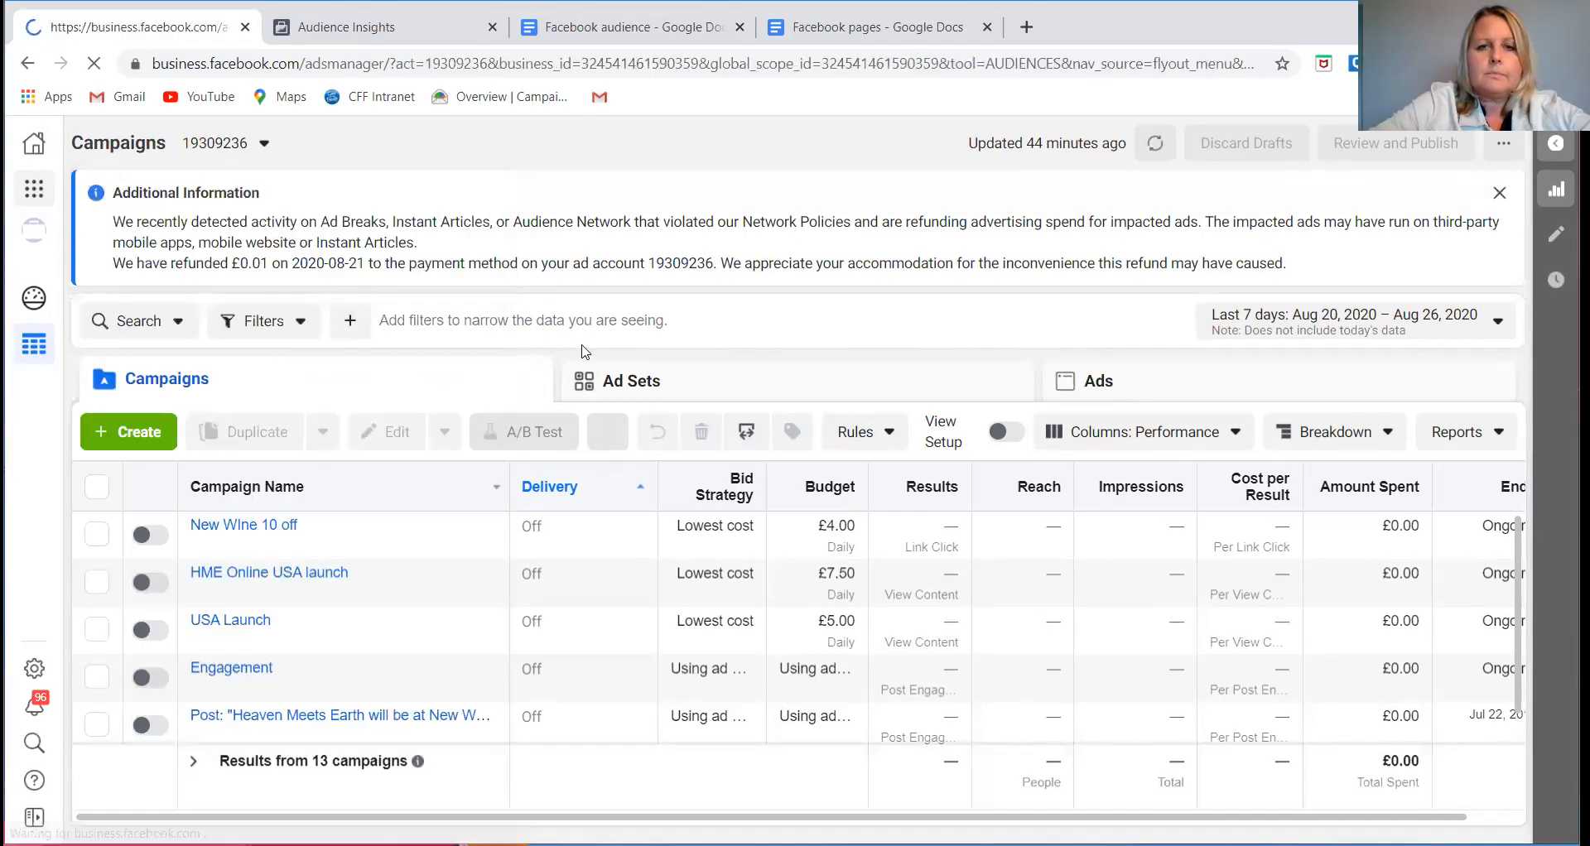